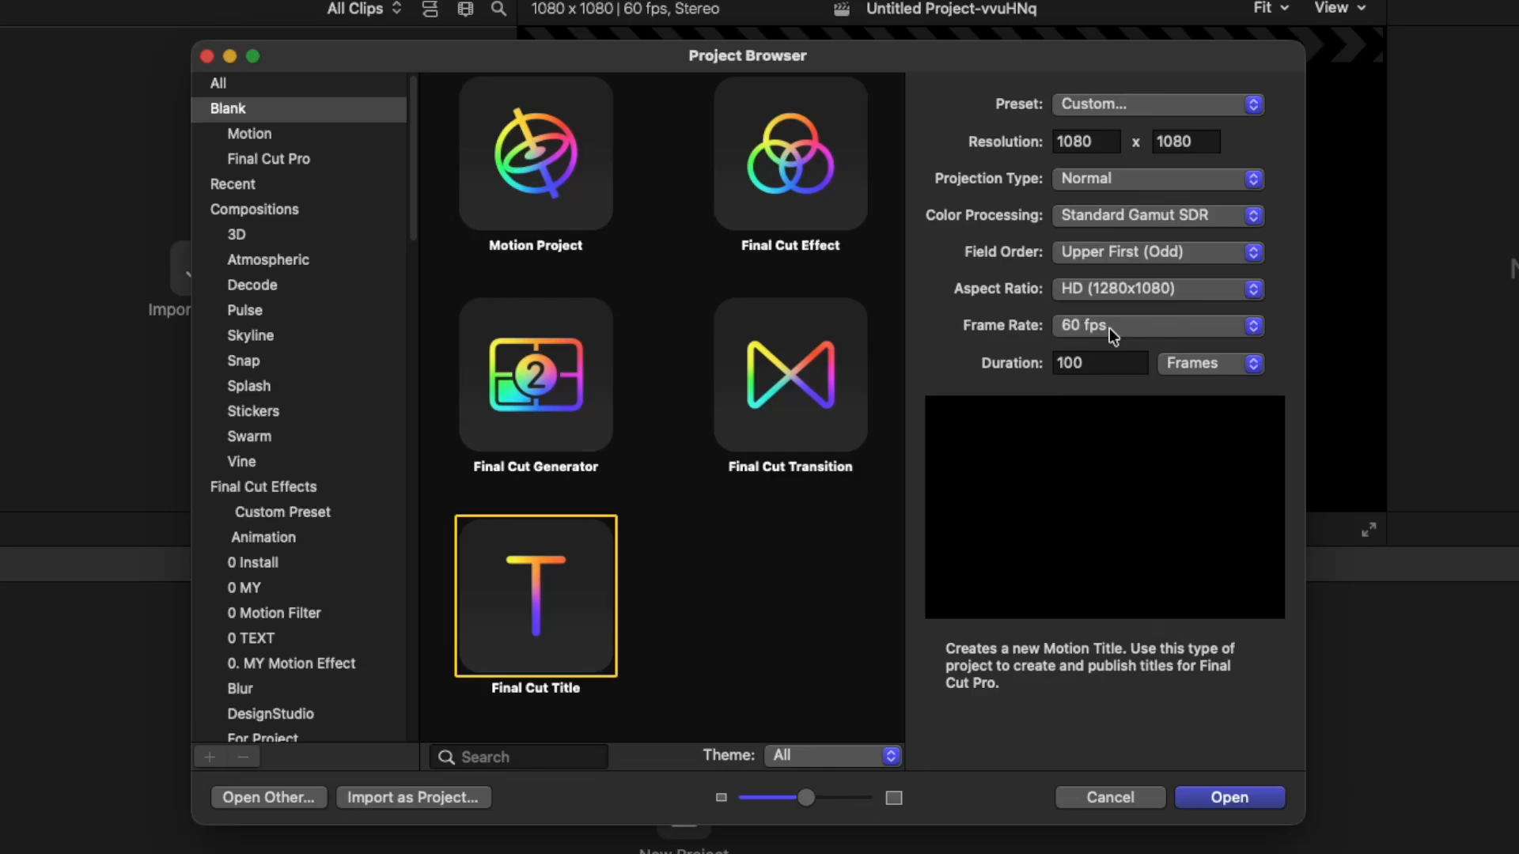
Create the 1080 x 1080, 60 fps Final Cut Title project and set its pixel aspect ratio to 1.
click(1228, 797)
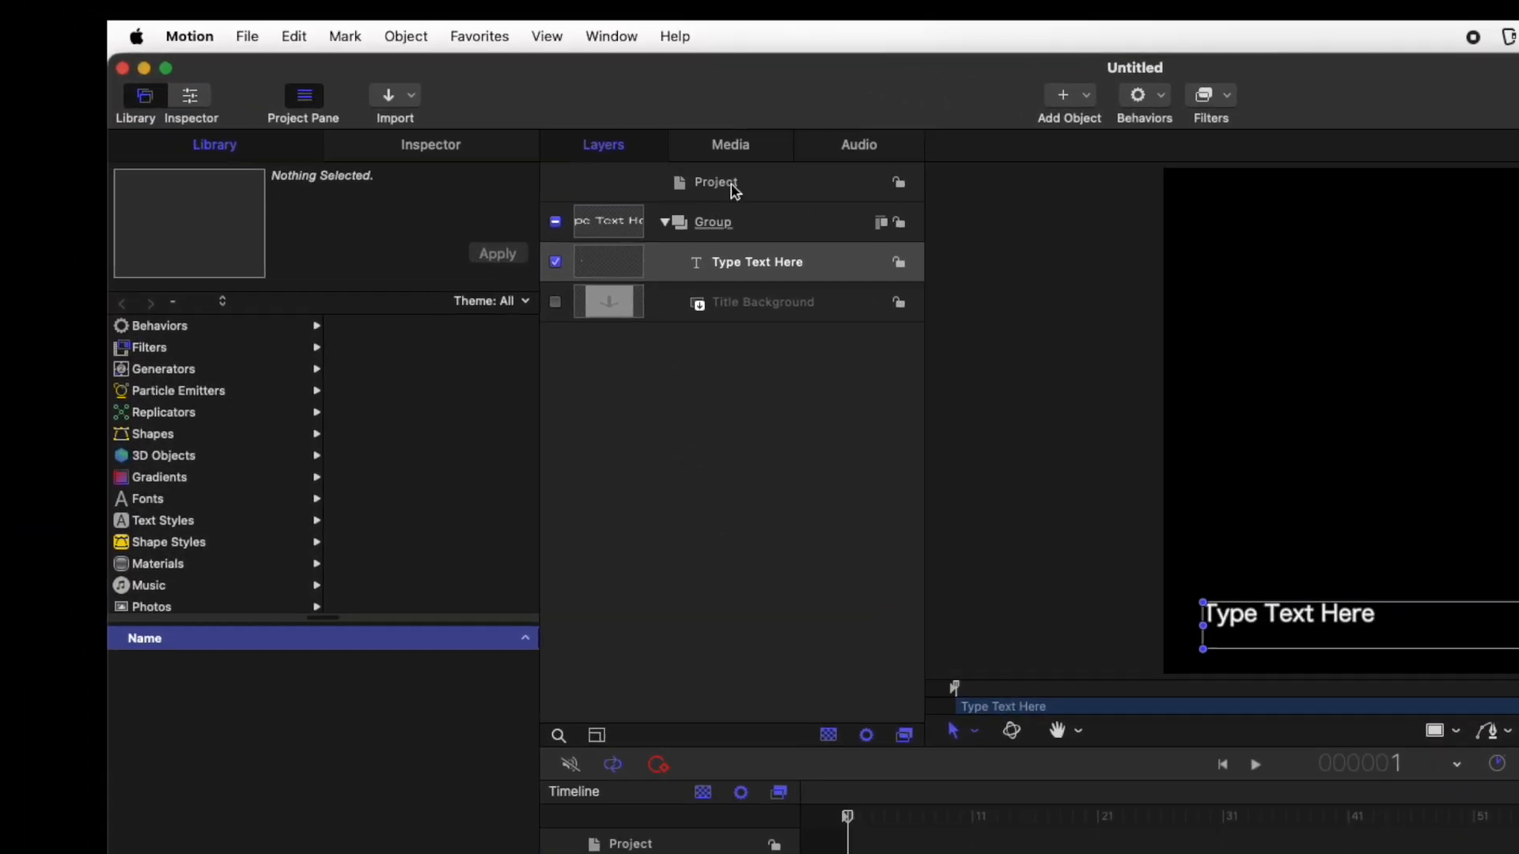
click(463, 118)
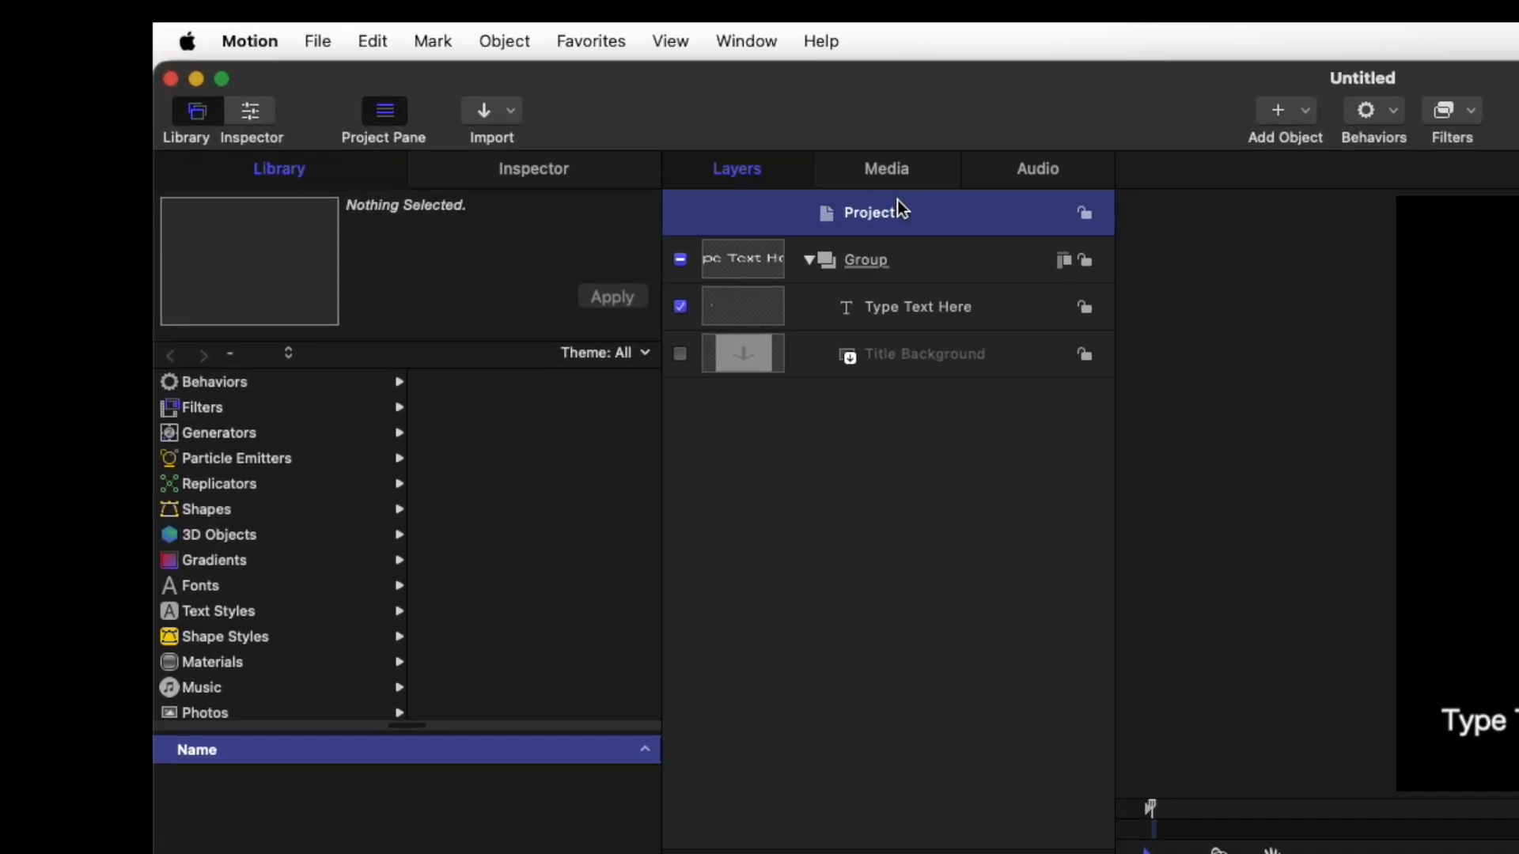
click(245, 115)
click(253, 375)
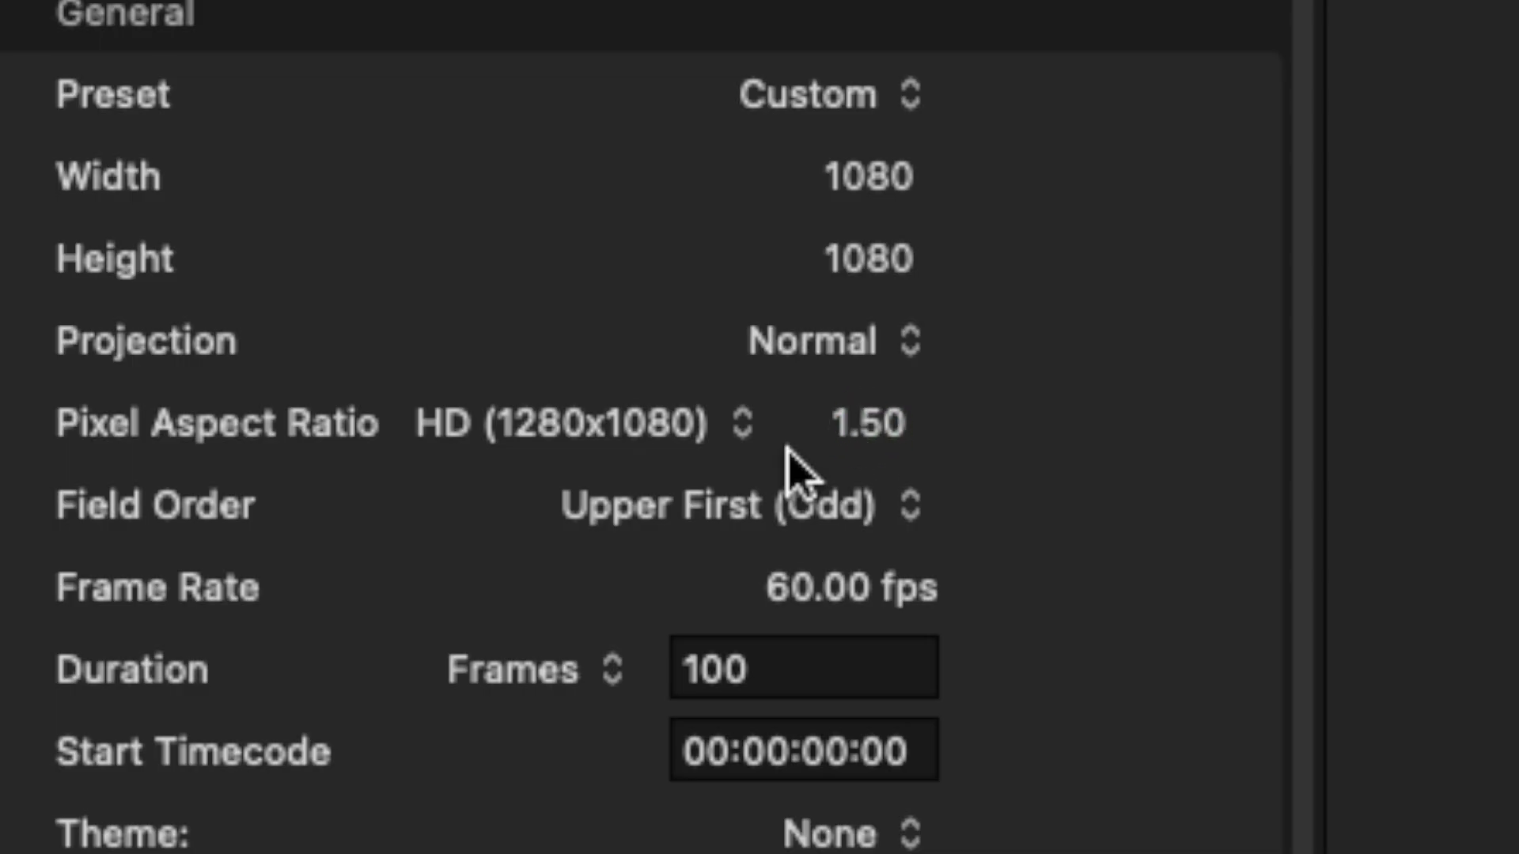
click(880, 437)
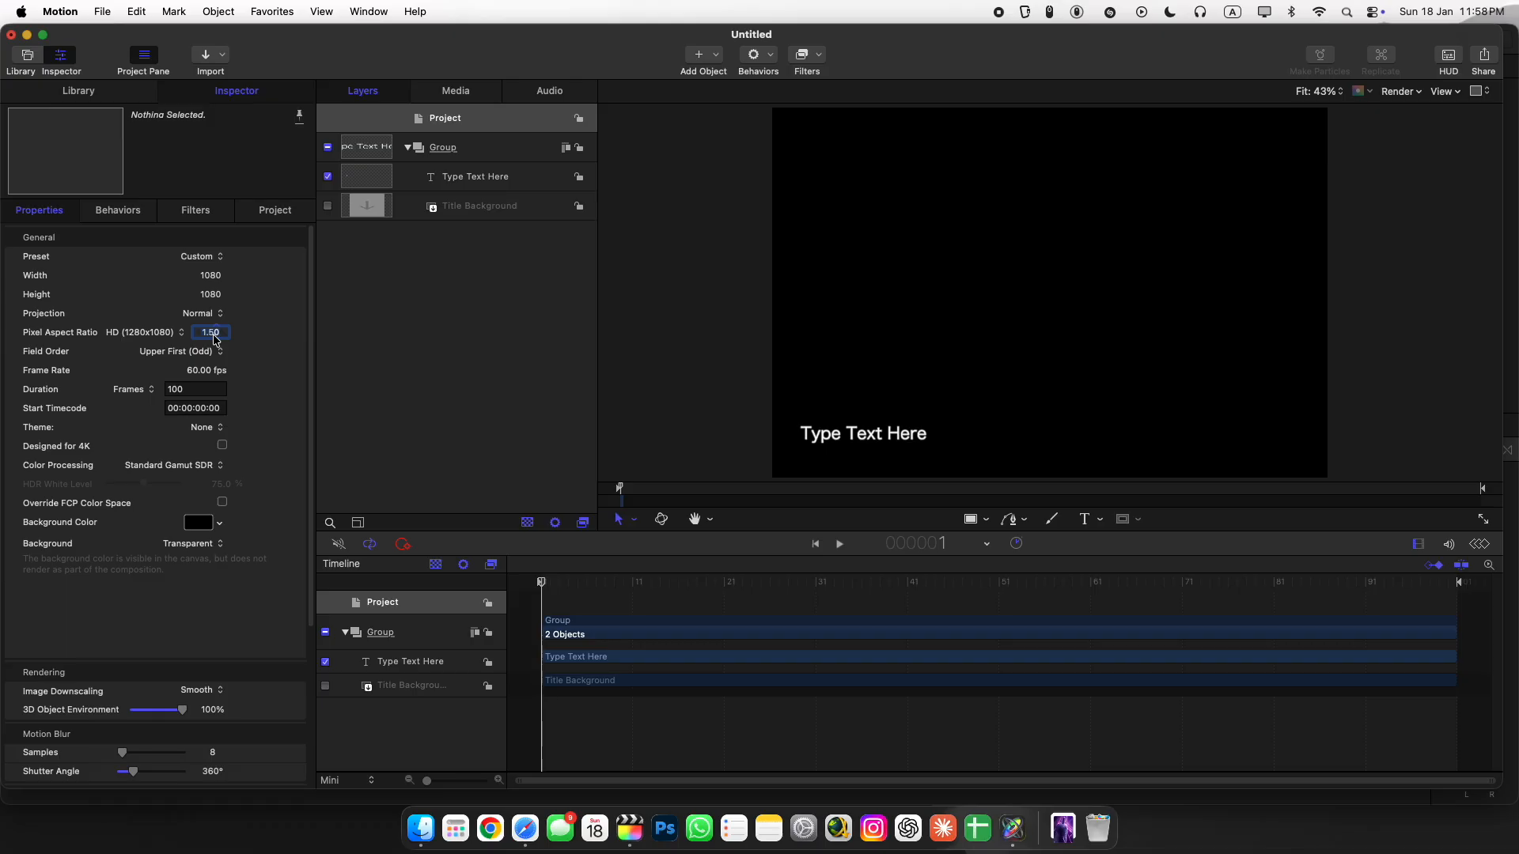
text(1)
key(Return)
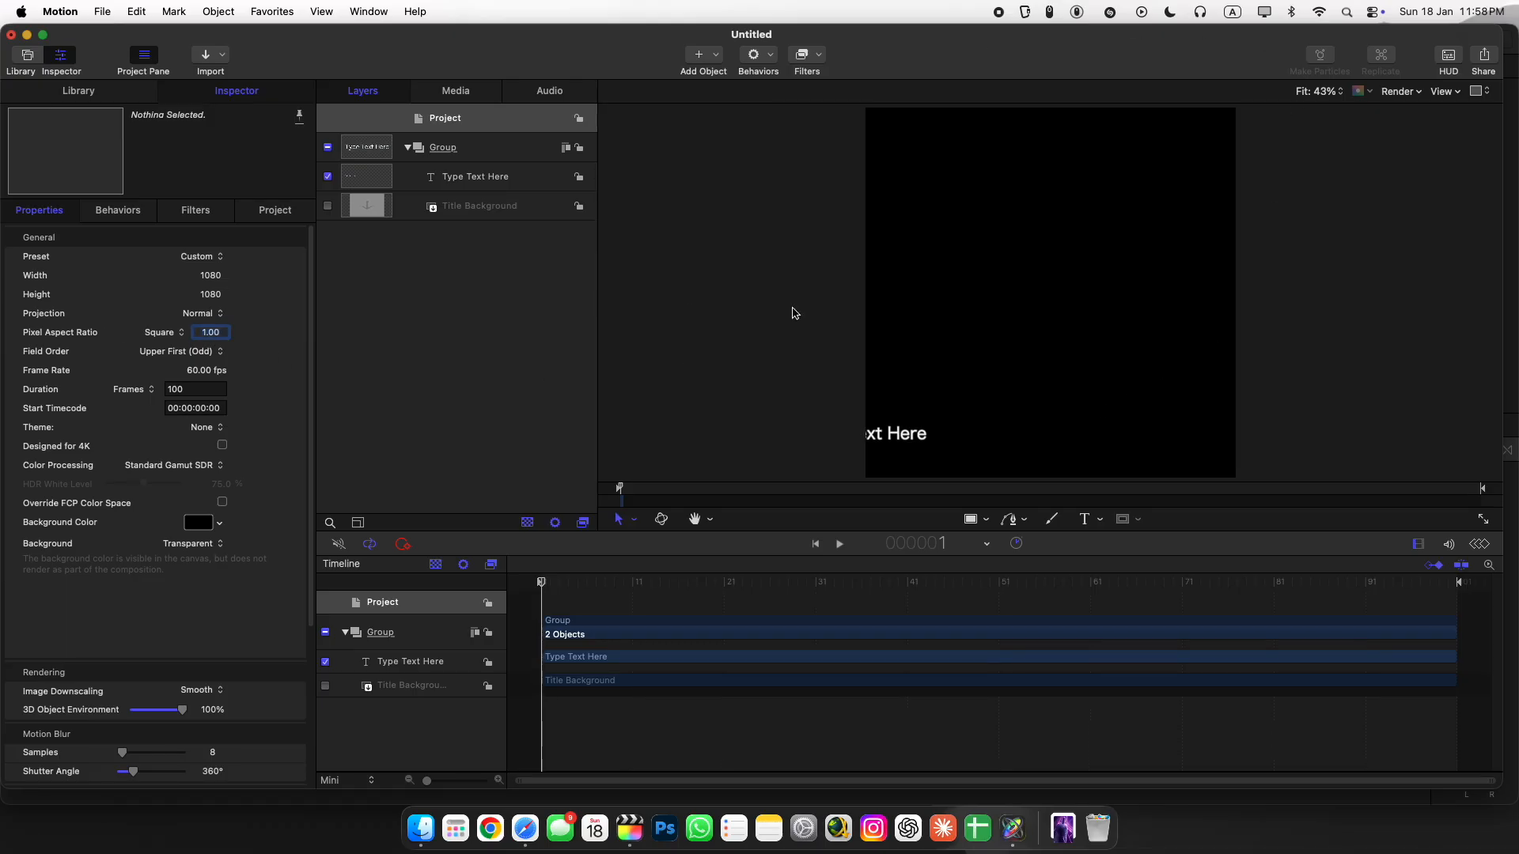
Delete the default Type Text Here and Title Background layers from the group.
click(474, 176)
key(Delete)
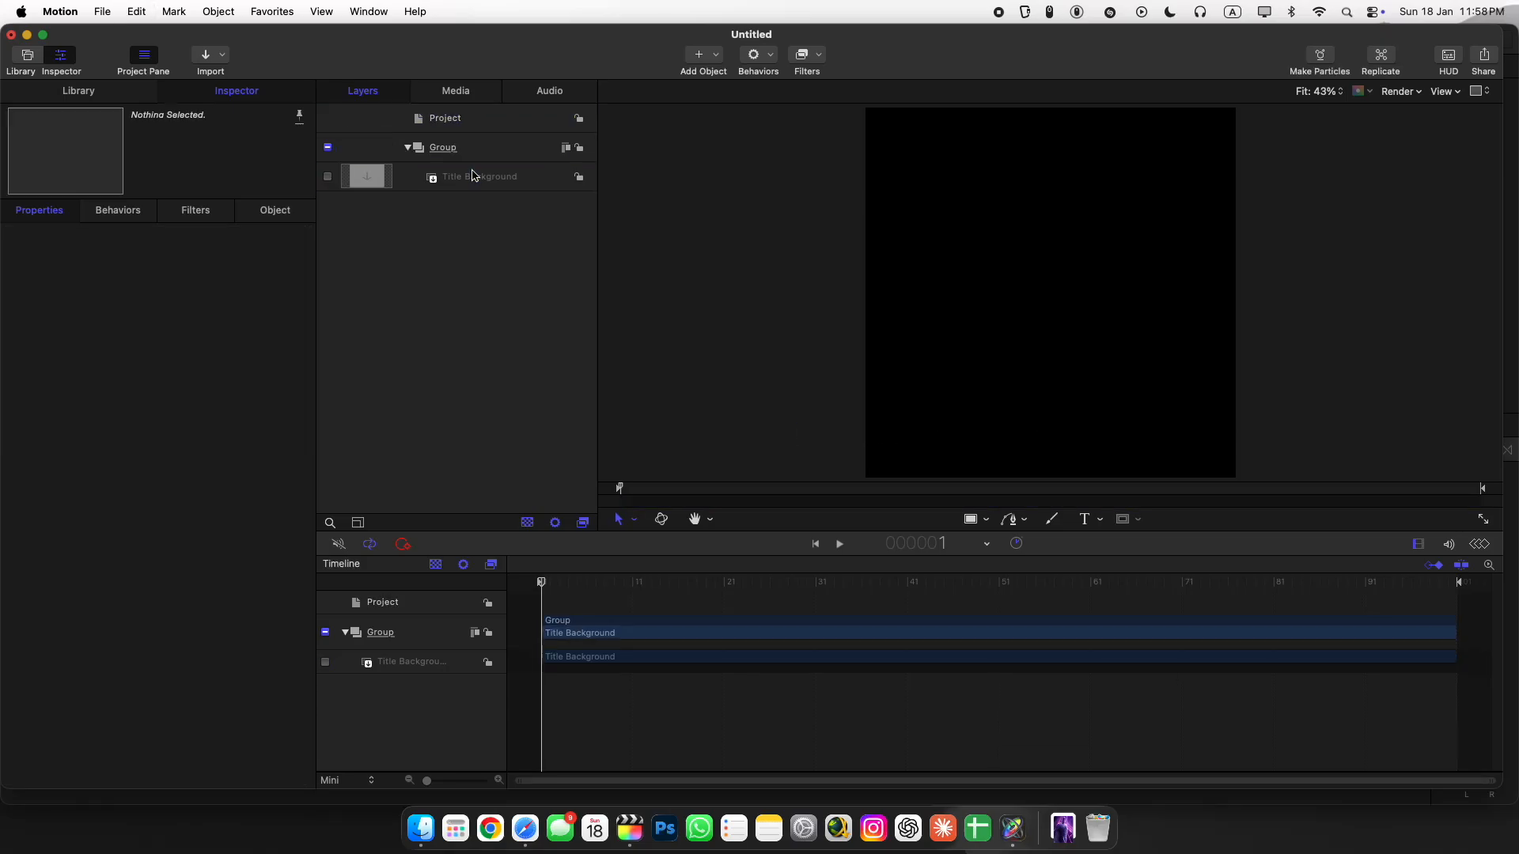
click(473, 175)
key(Delete)
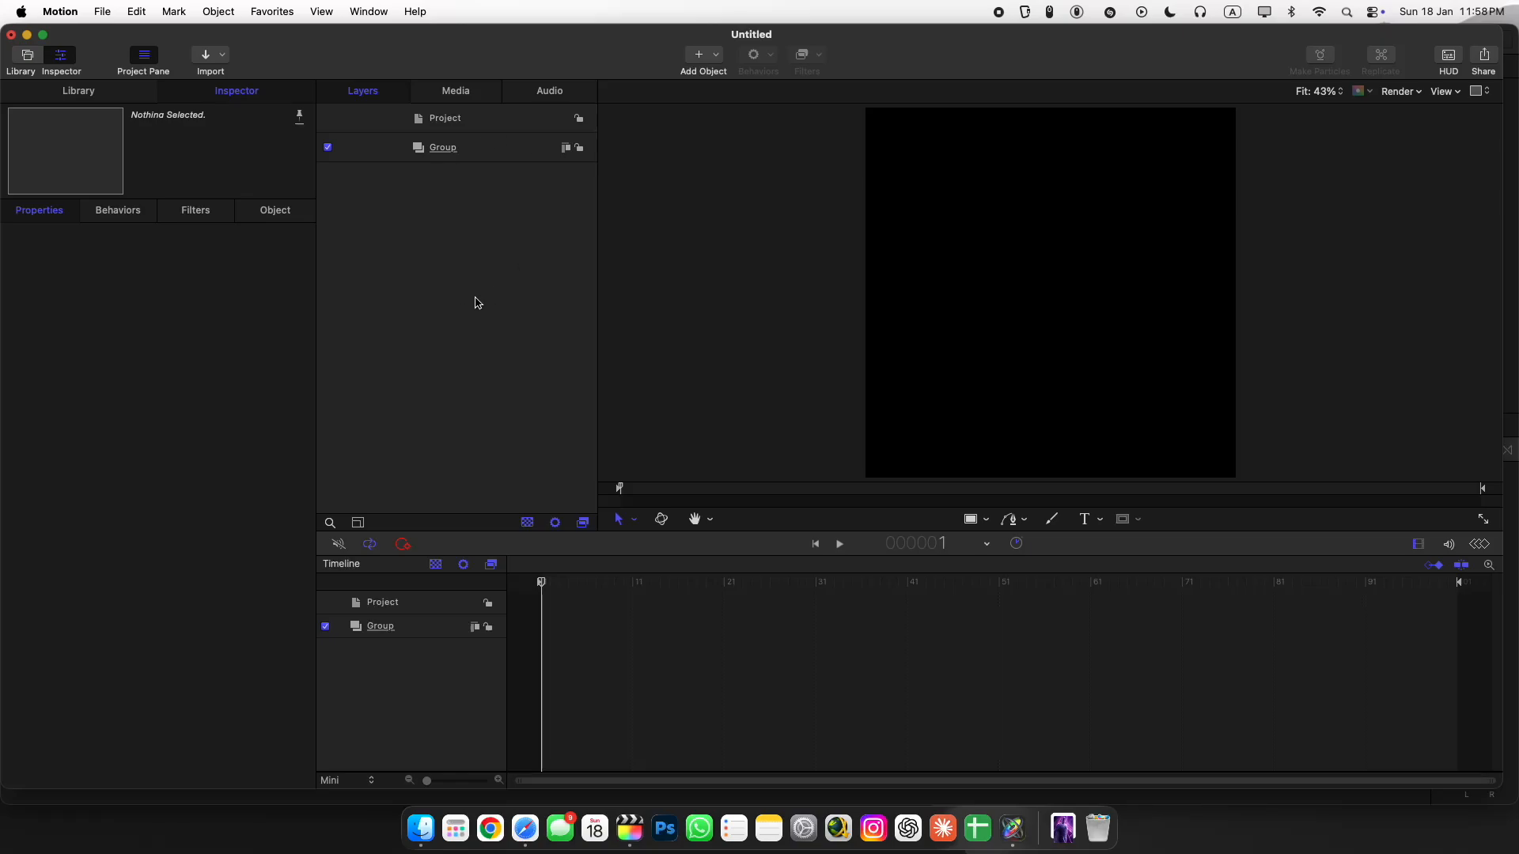
Add the text "Glow effect title in fcp" to the canvas and center-align it.
click(1084, 519)
click(1009, 301)
text(Gl)
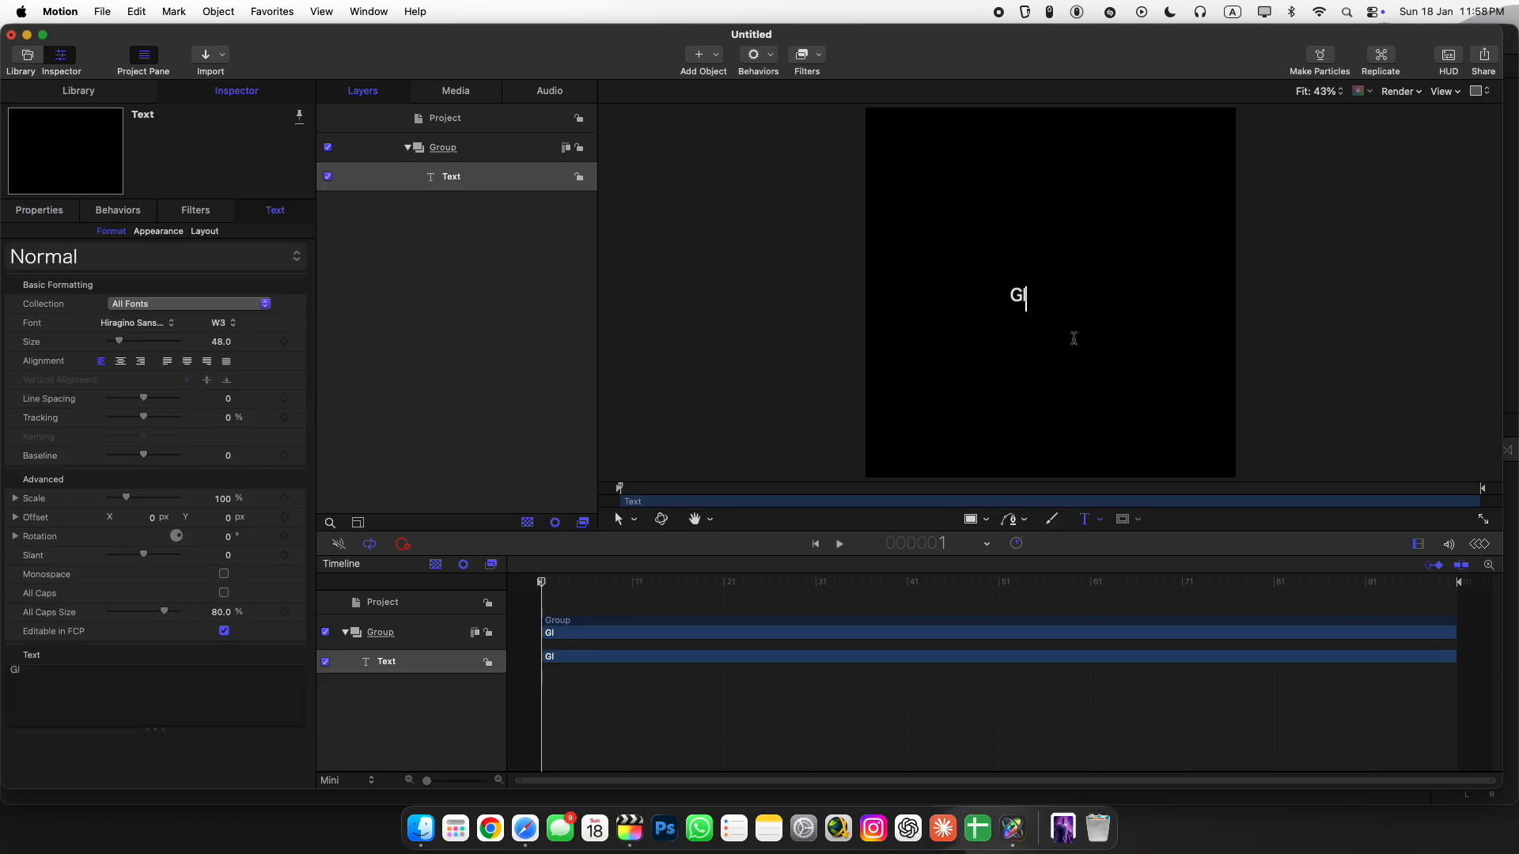
text(ow effect title in fcp)
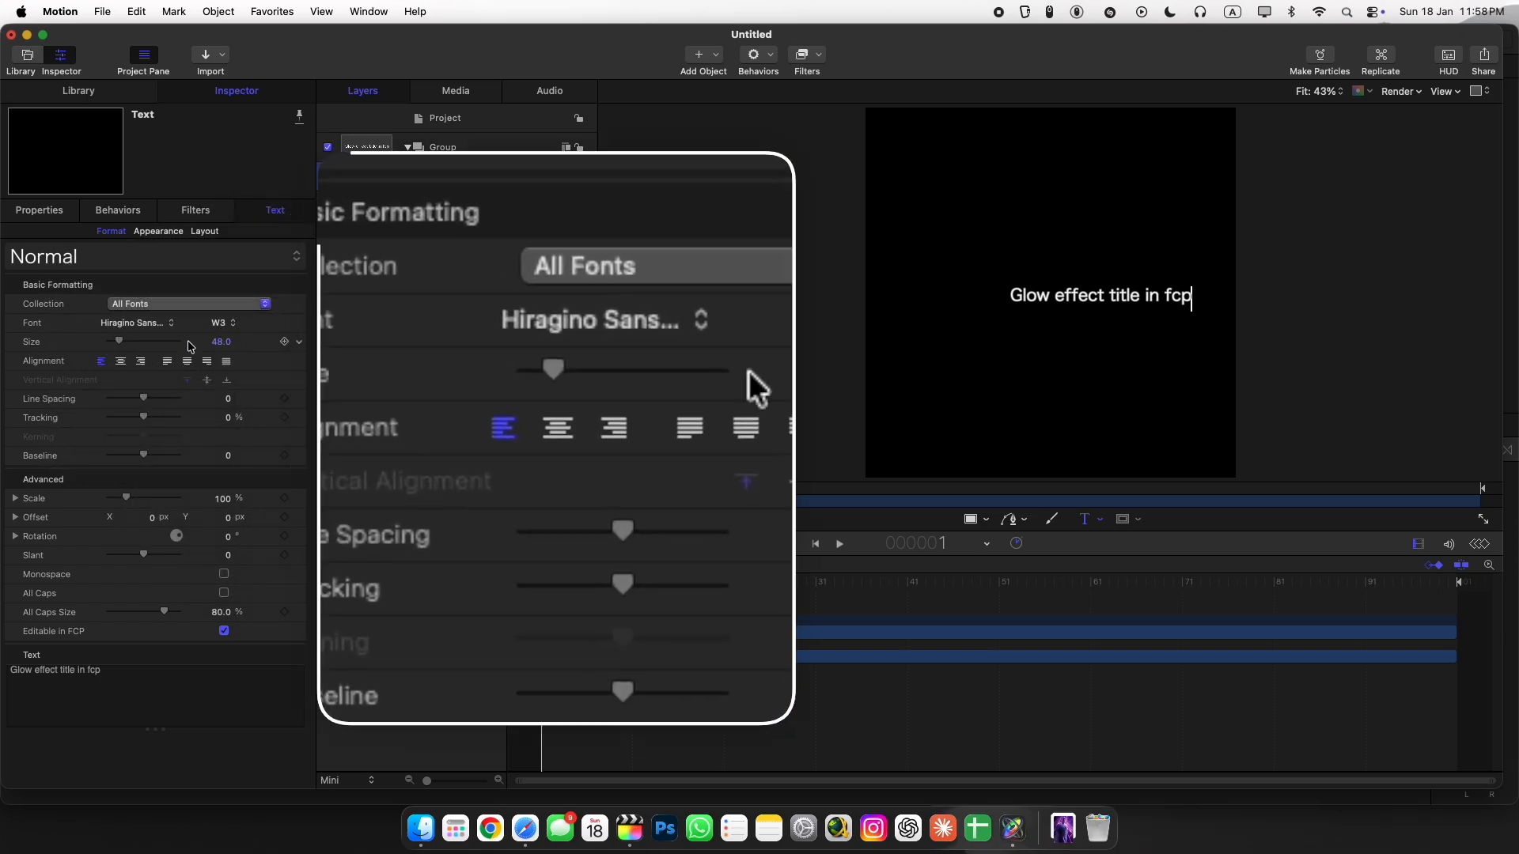
click(120, 360)
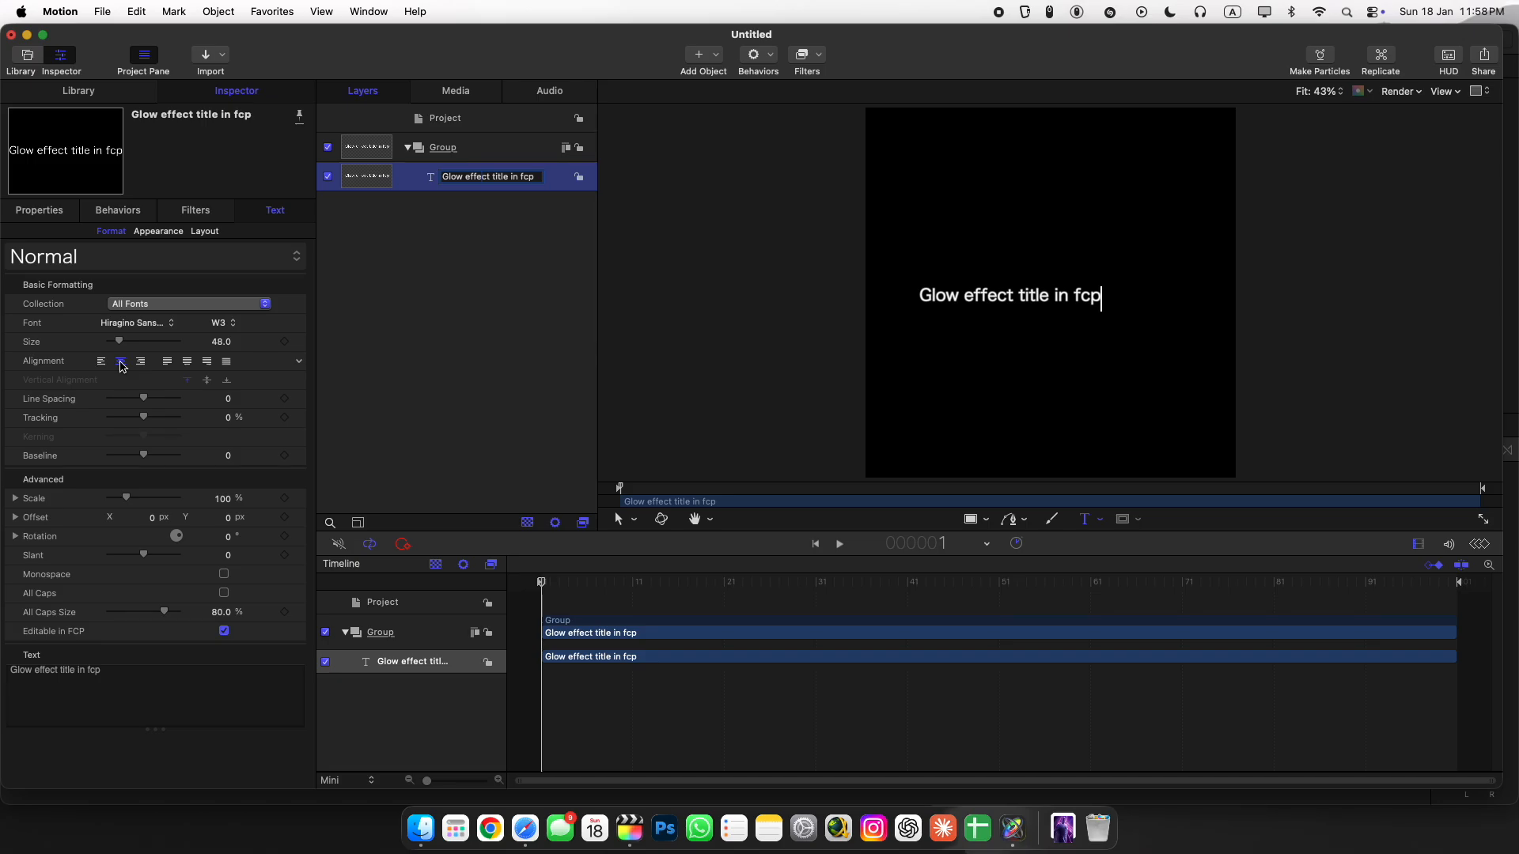
key(Escape)
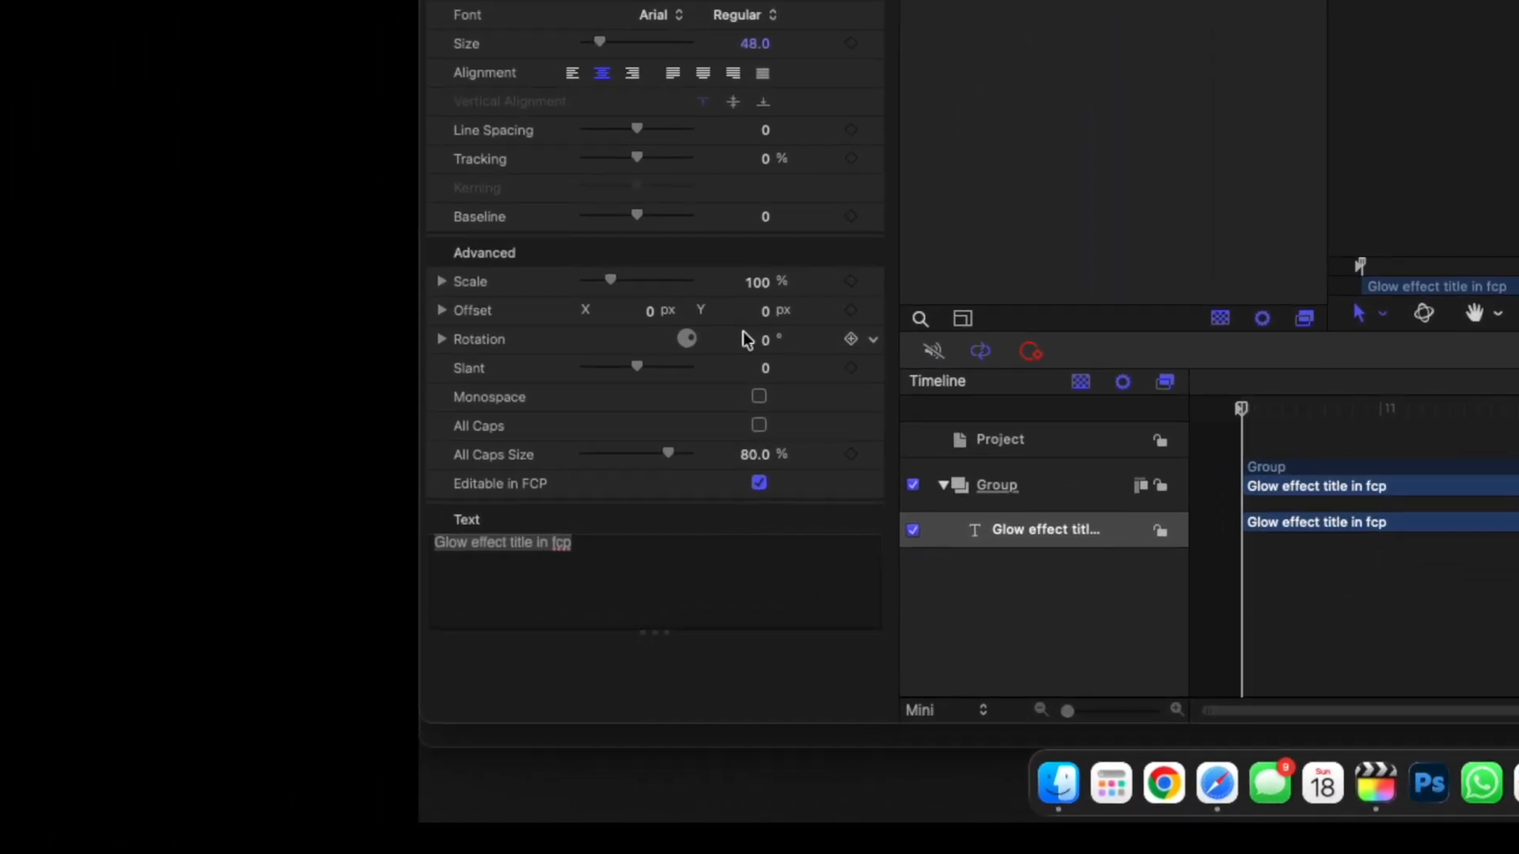
Turn on All Caps for the title text and set the All Caps Size to 100%.
click(762, 428)
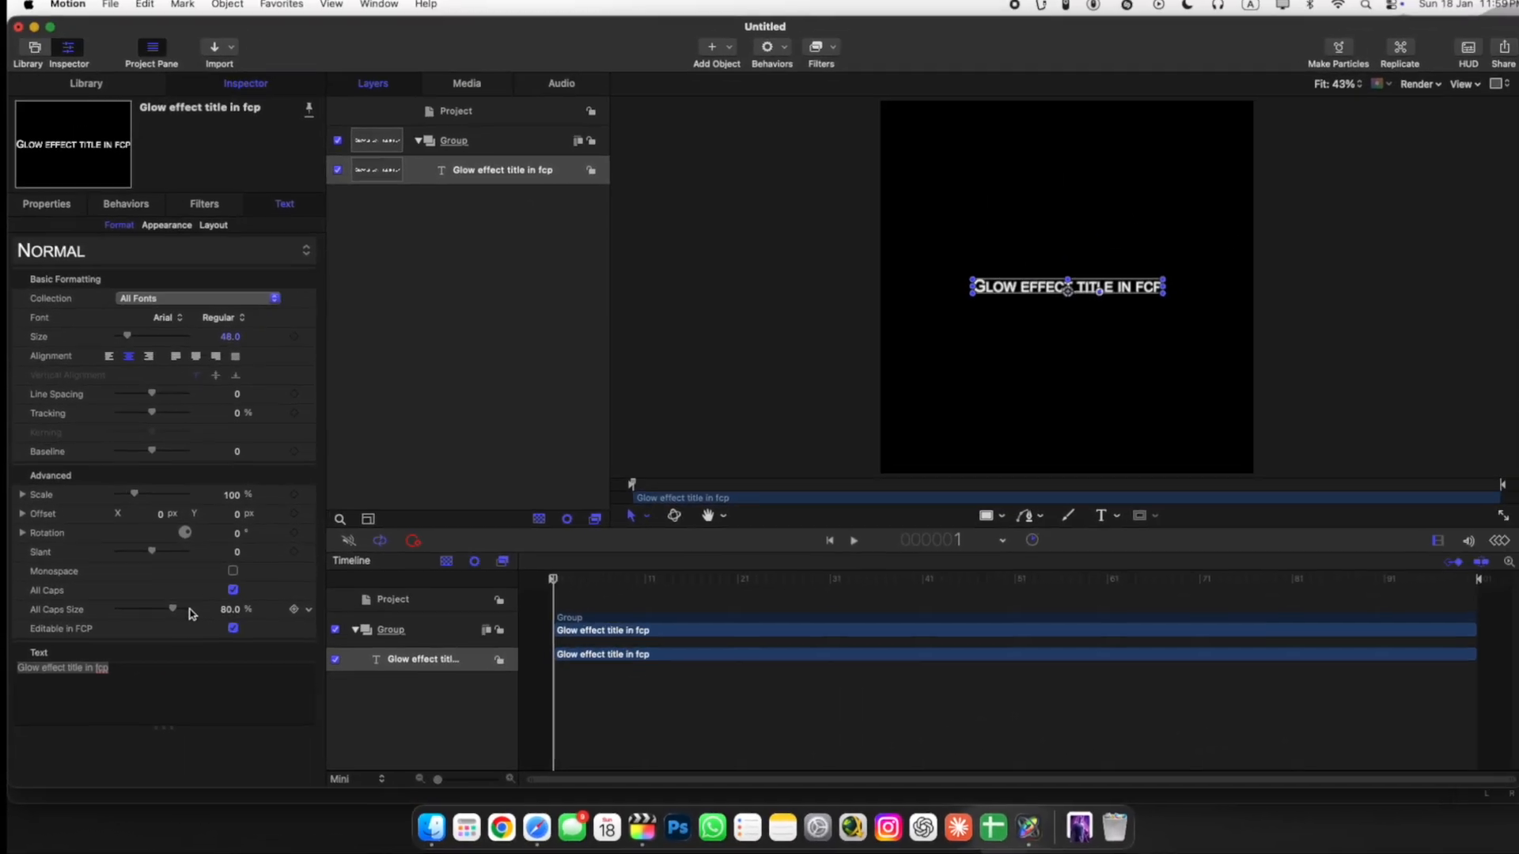
drag(166, 616, 200, 617)
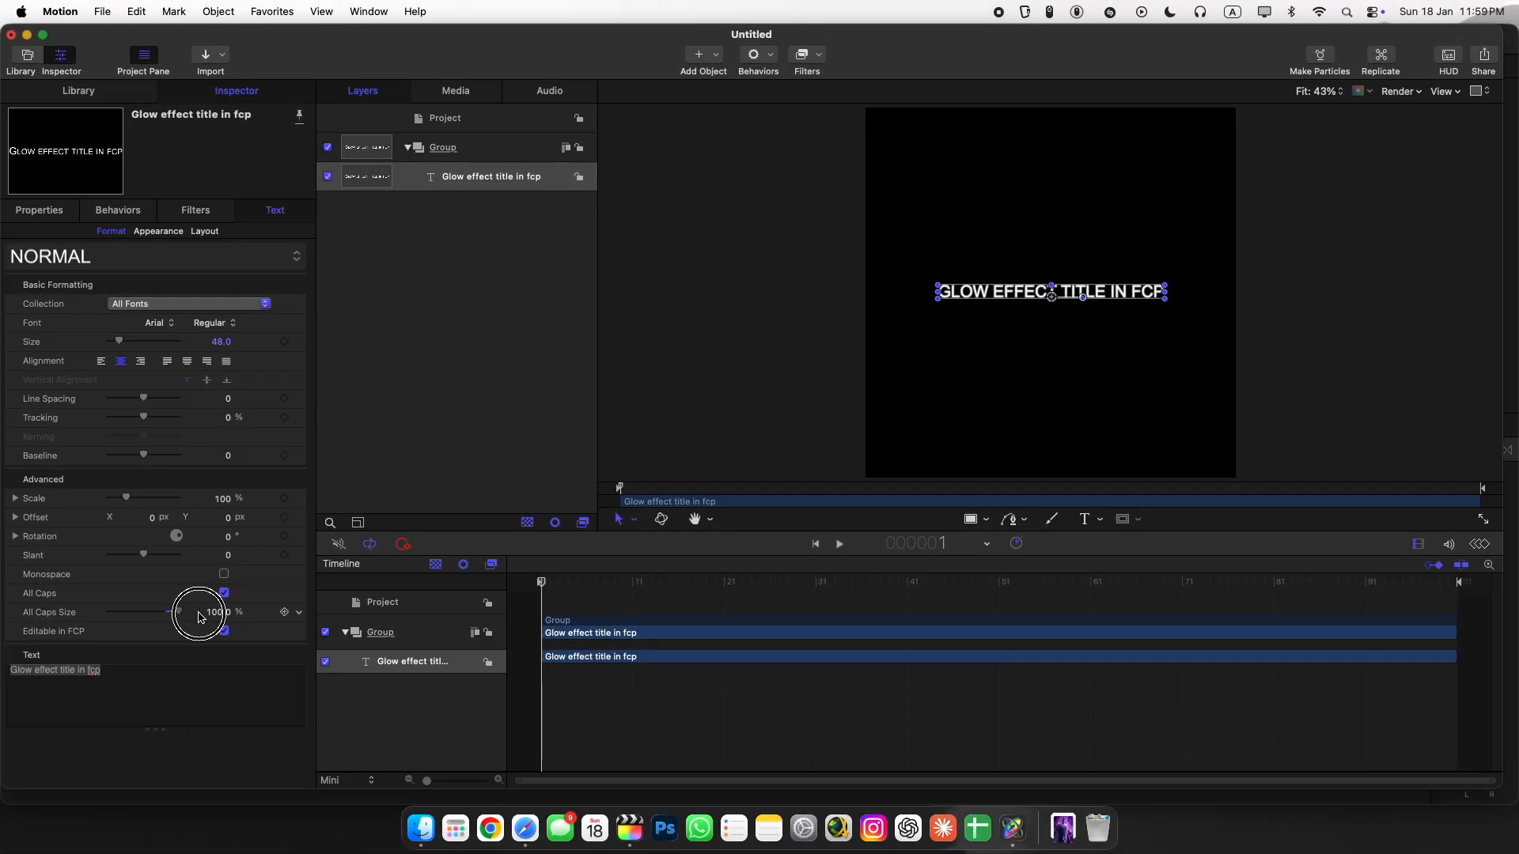
click(266, 580)
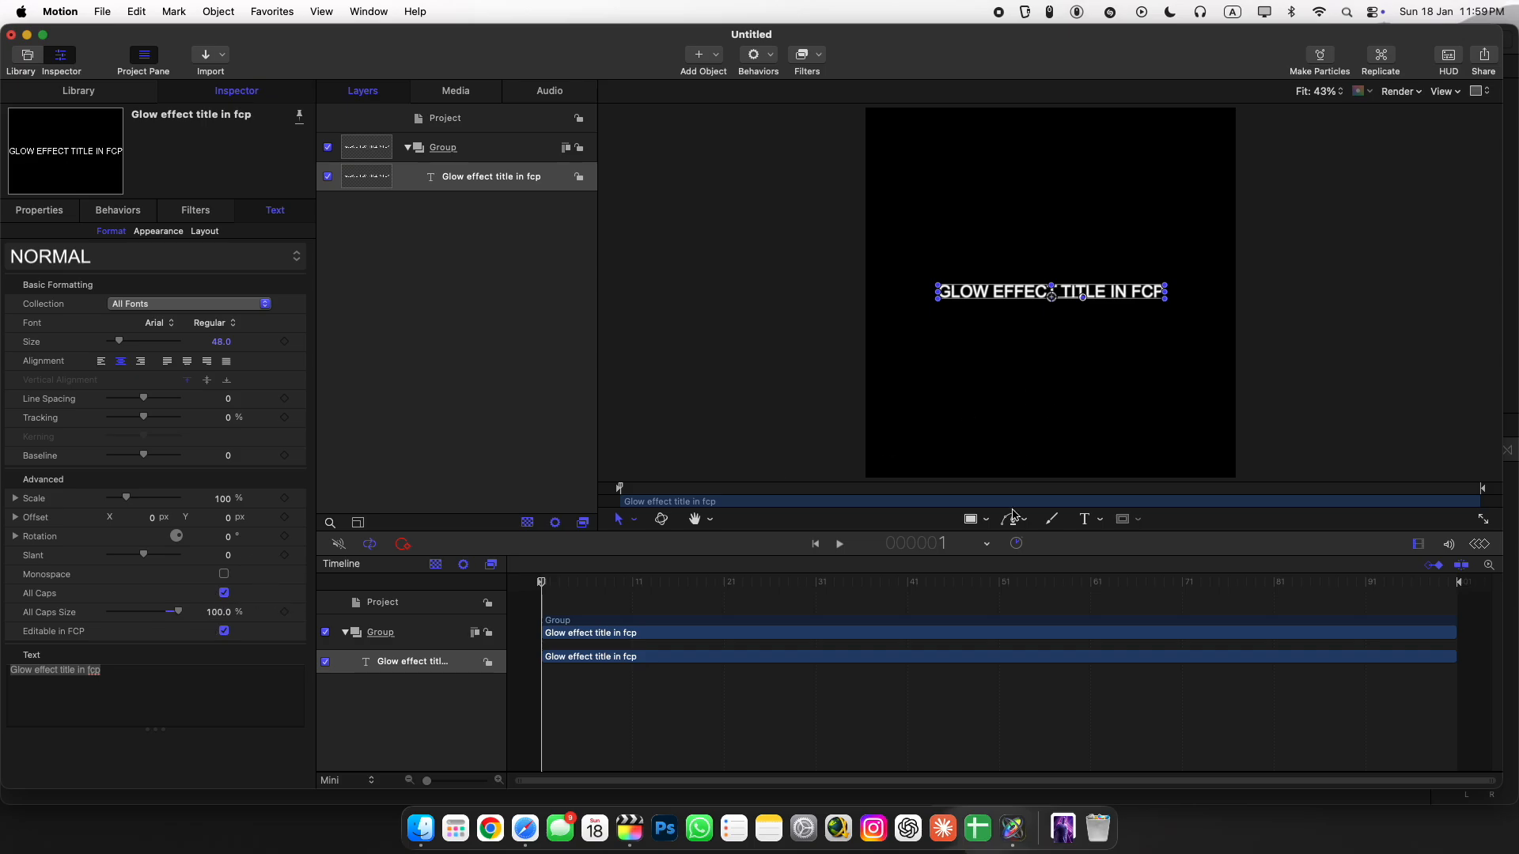
Finish editing the title text and move it to the center of the canvas.
click(483, 244)
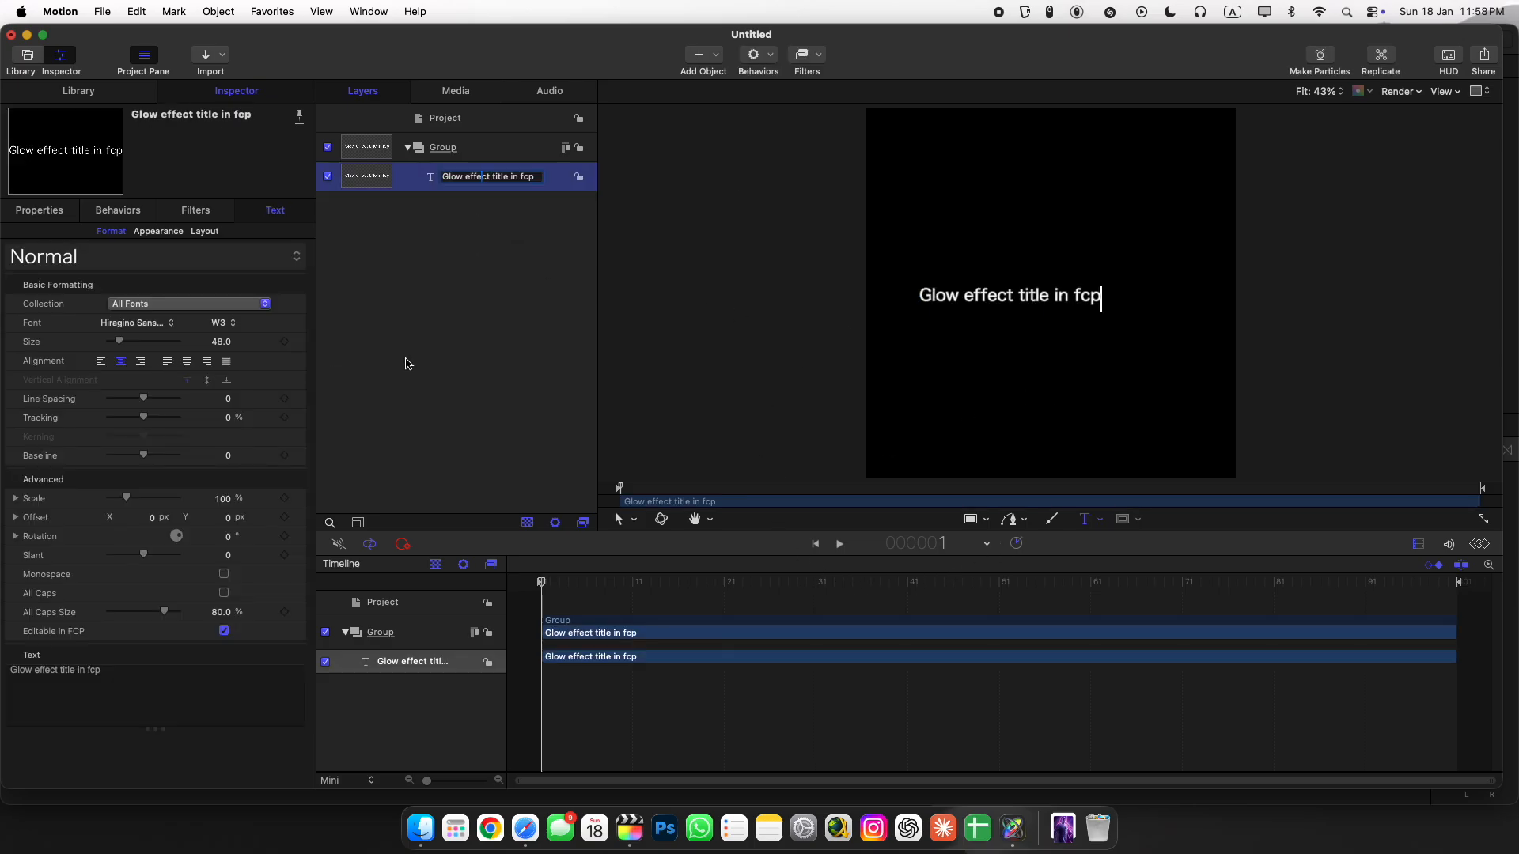
click(625, 518)
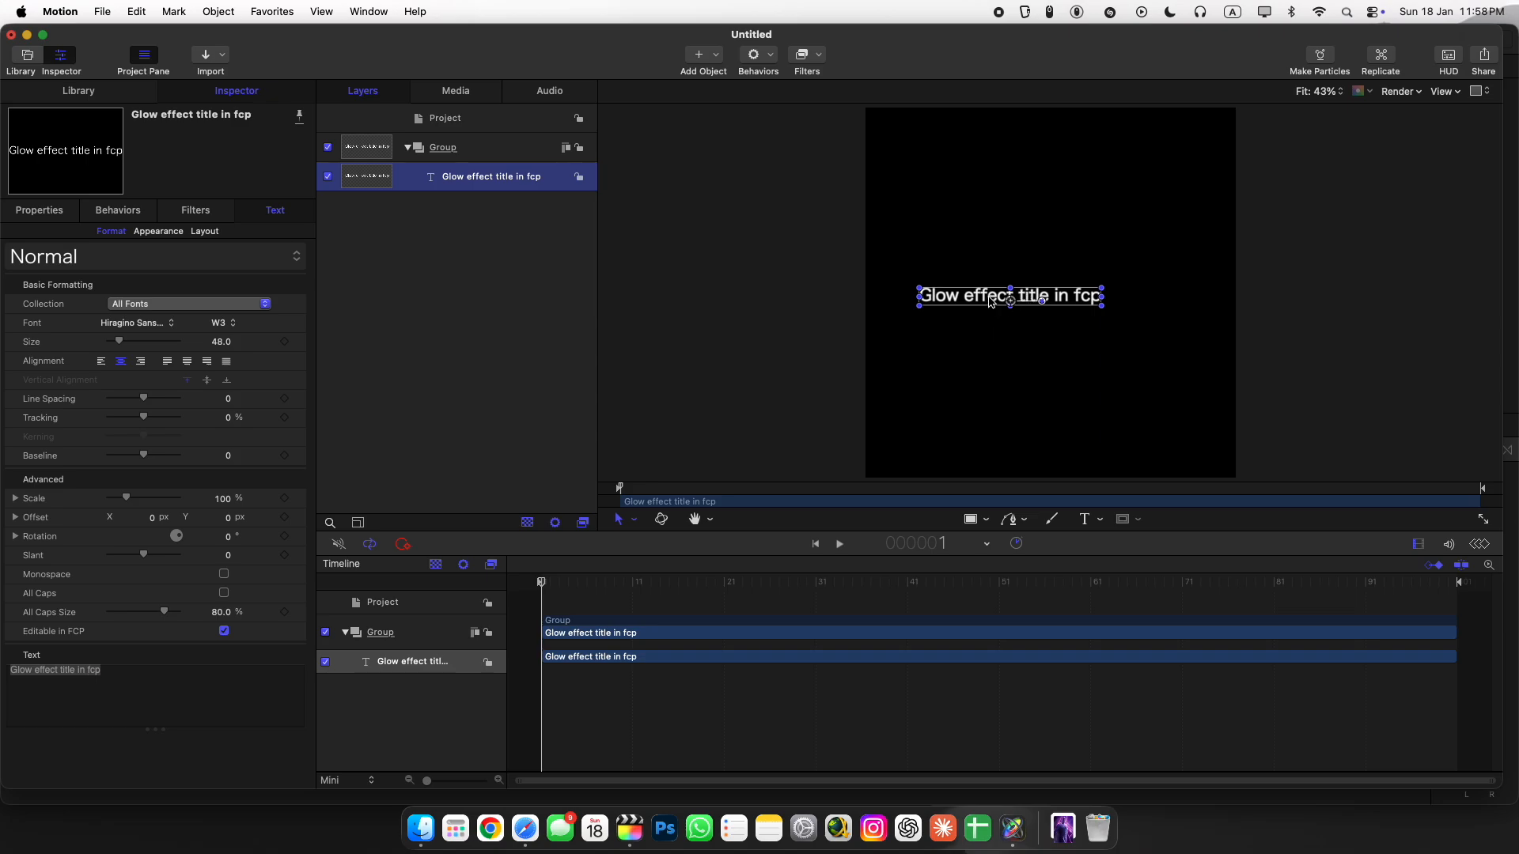
drag(990, 299, 1032, 295)
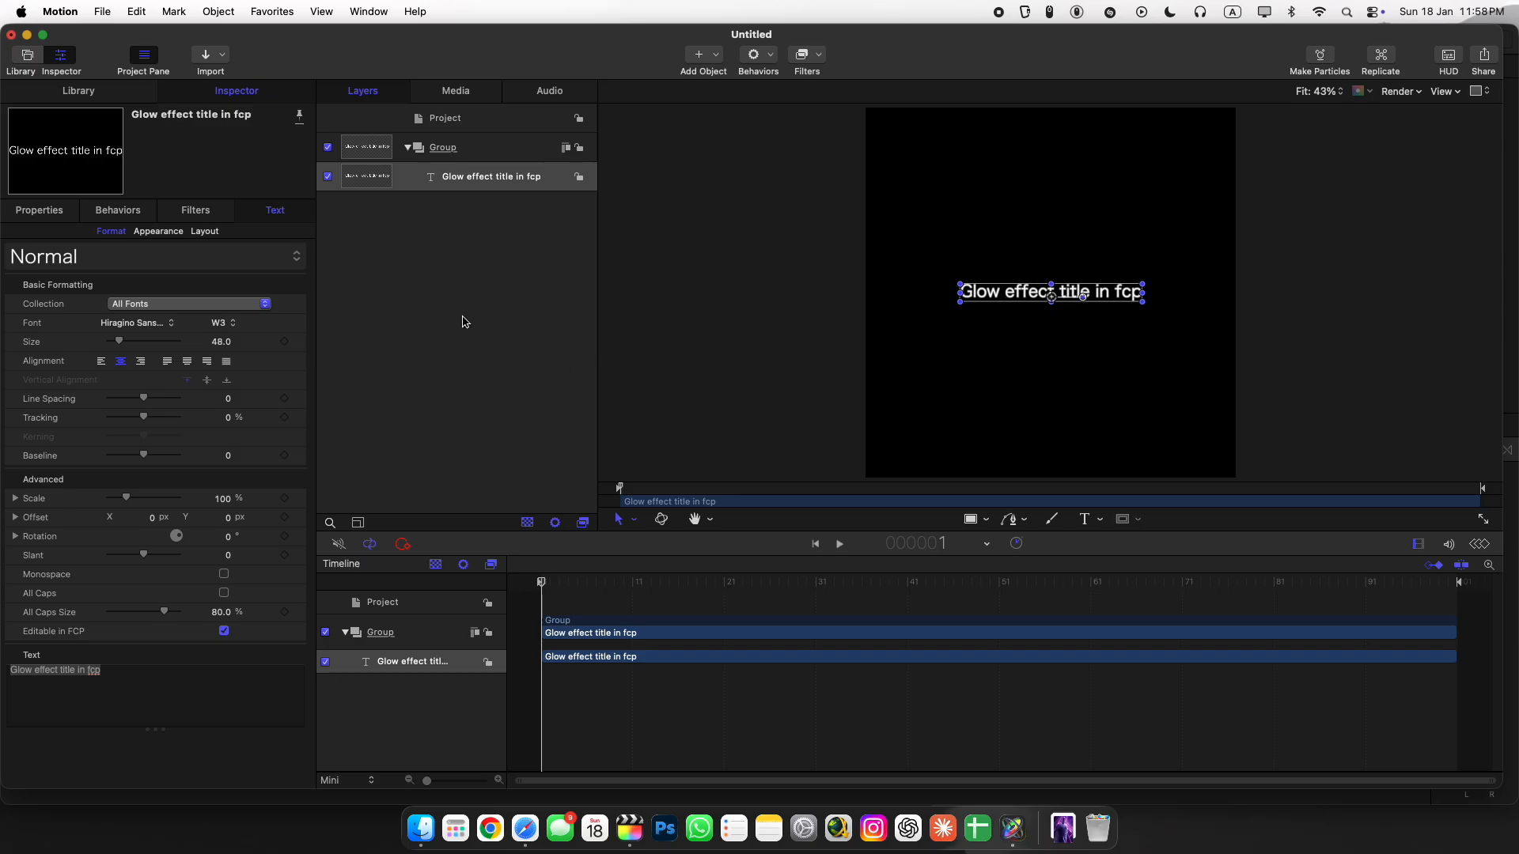
Change the title's font to Arial with the Regular typeface.
click(134, 323)
scroll(141, 295, up, 5)
scroll(141, 295, up, 20)
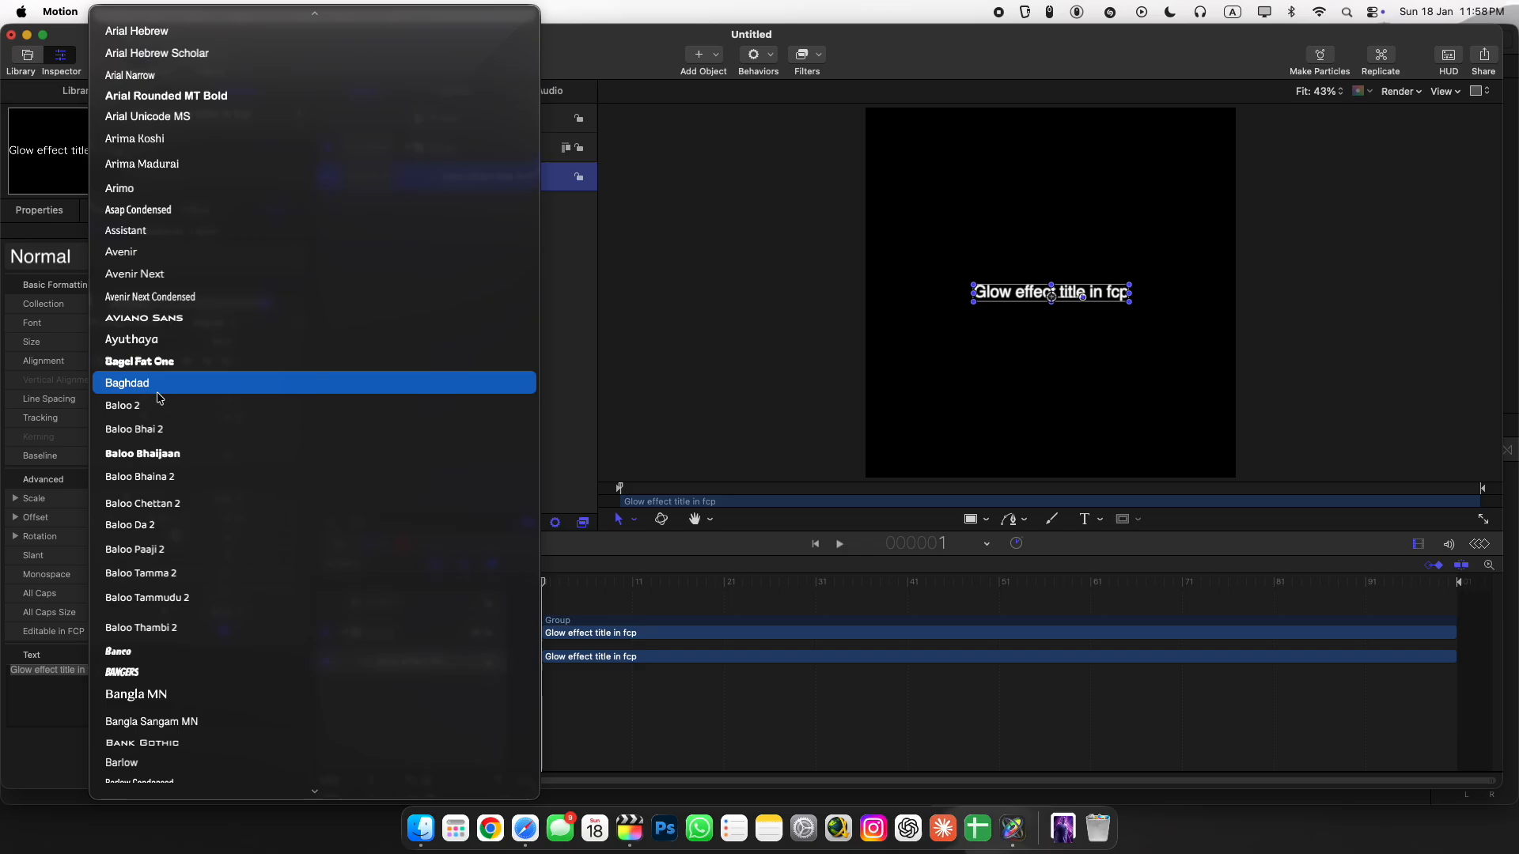
scroll(161, 398, up, 5)
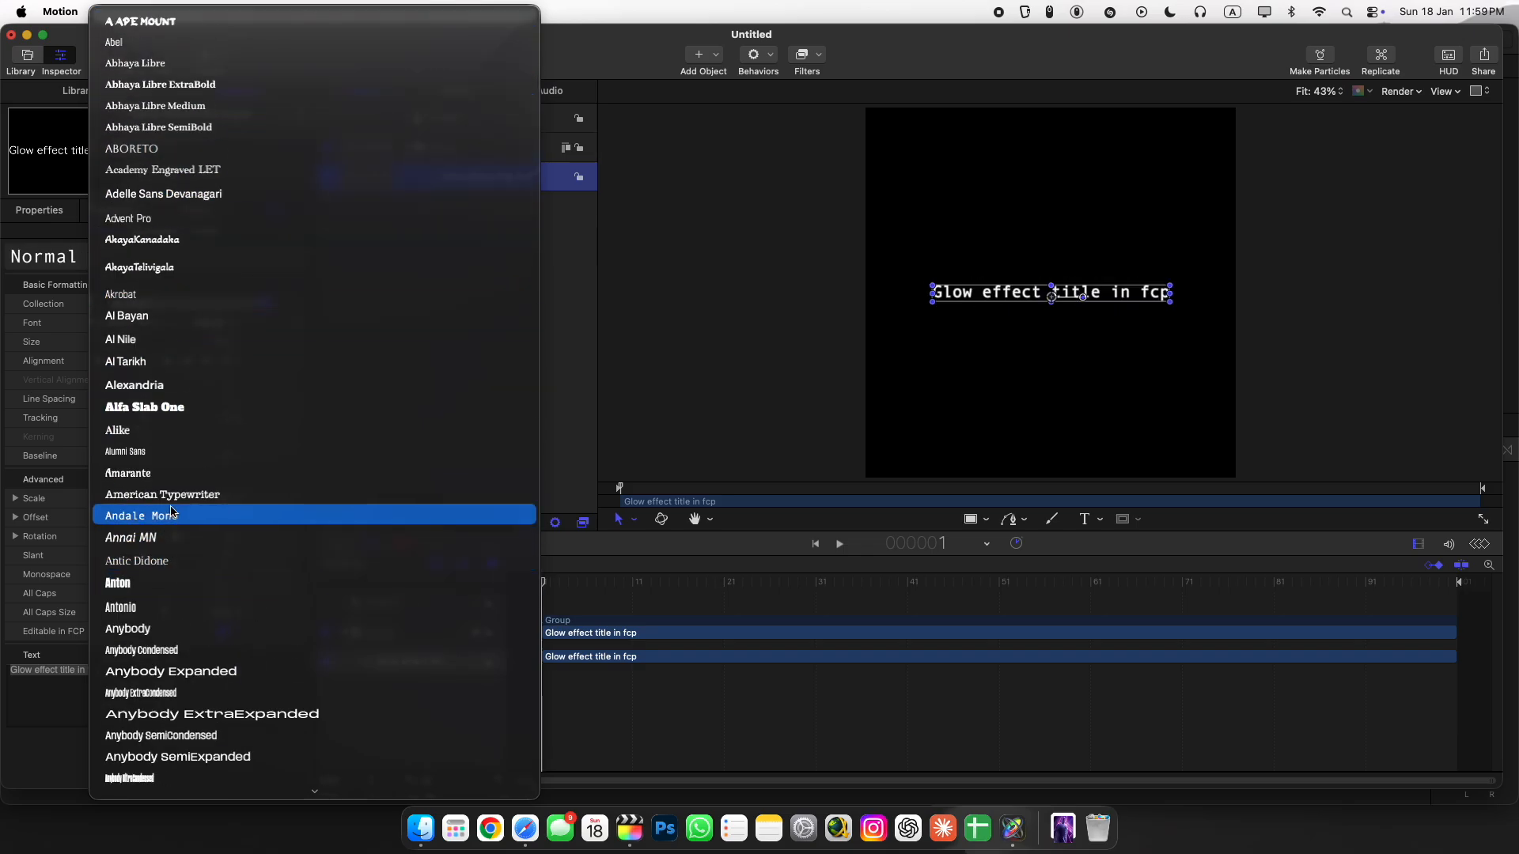
scroll(171, 514, down, 4)
click(152, 724)
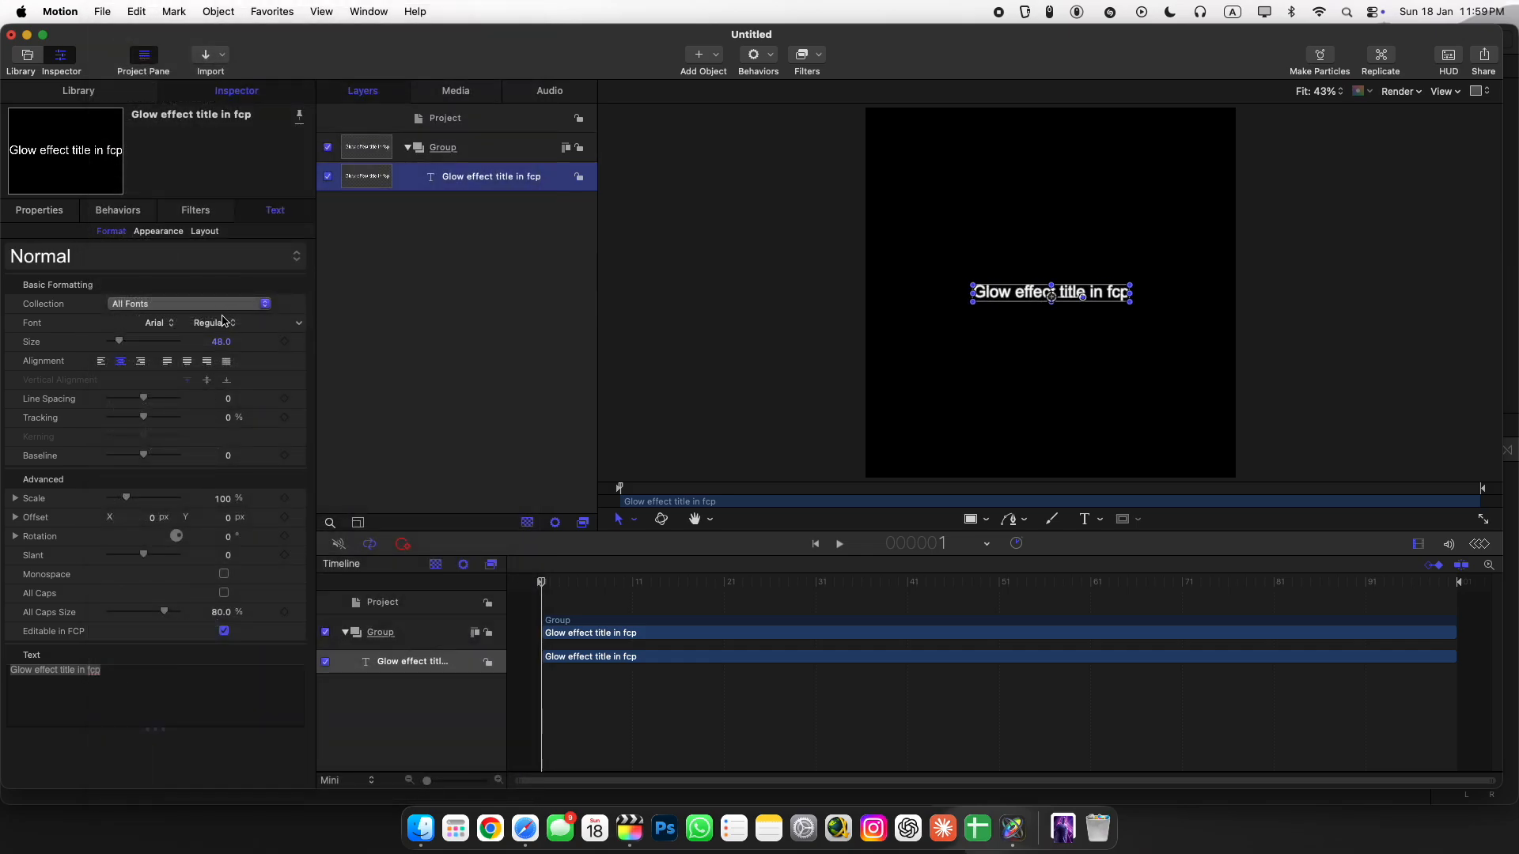
click(222, 323)
click(215, 324)
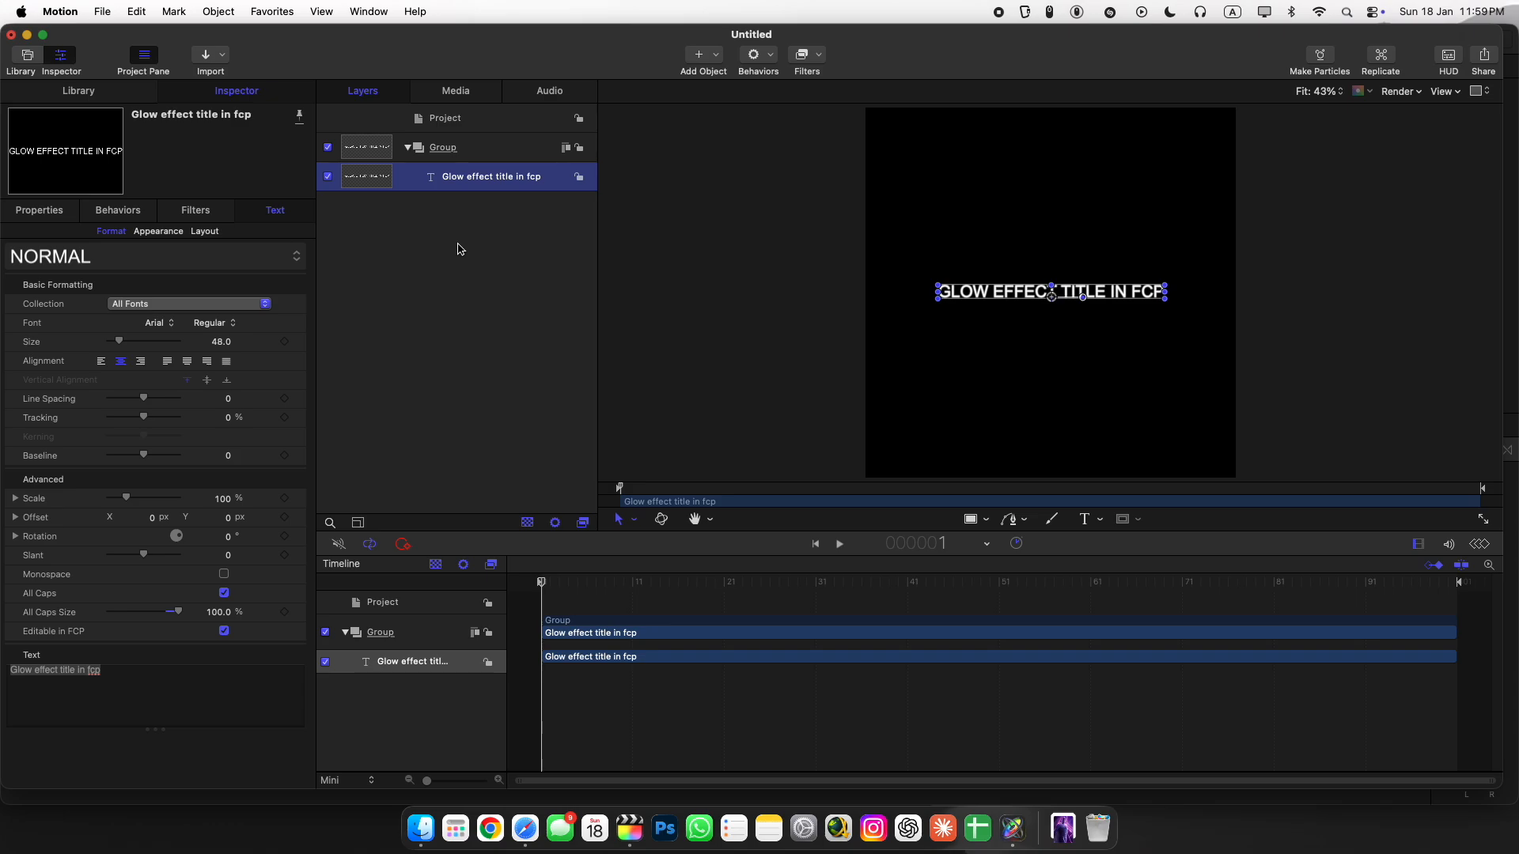
click(38, 211)
click(273, 214)
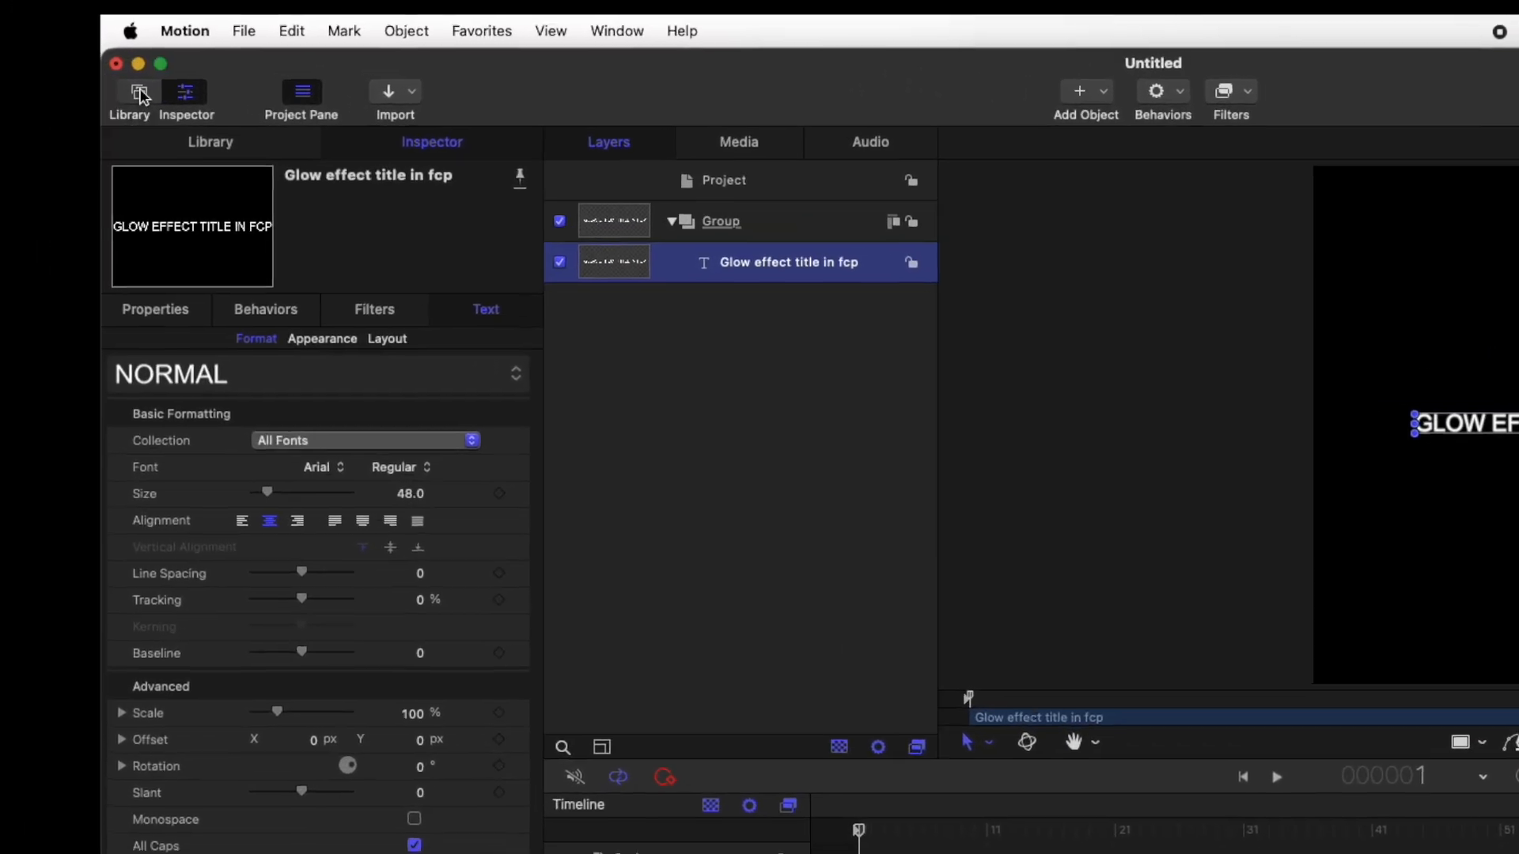
Find the Text Sequence behavior "Fade Characters Left In" in the library and apply it to the title text.
click(27, 57)
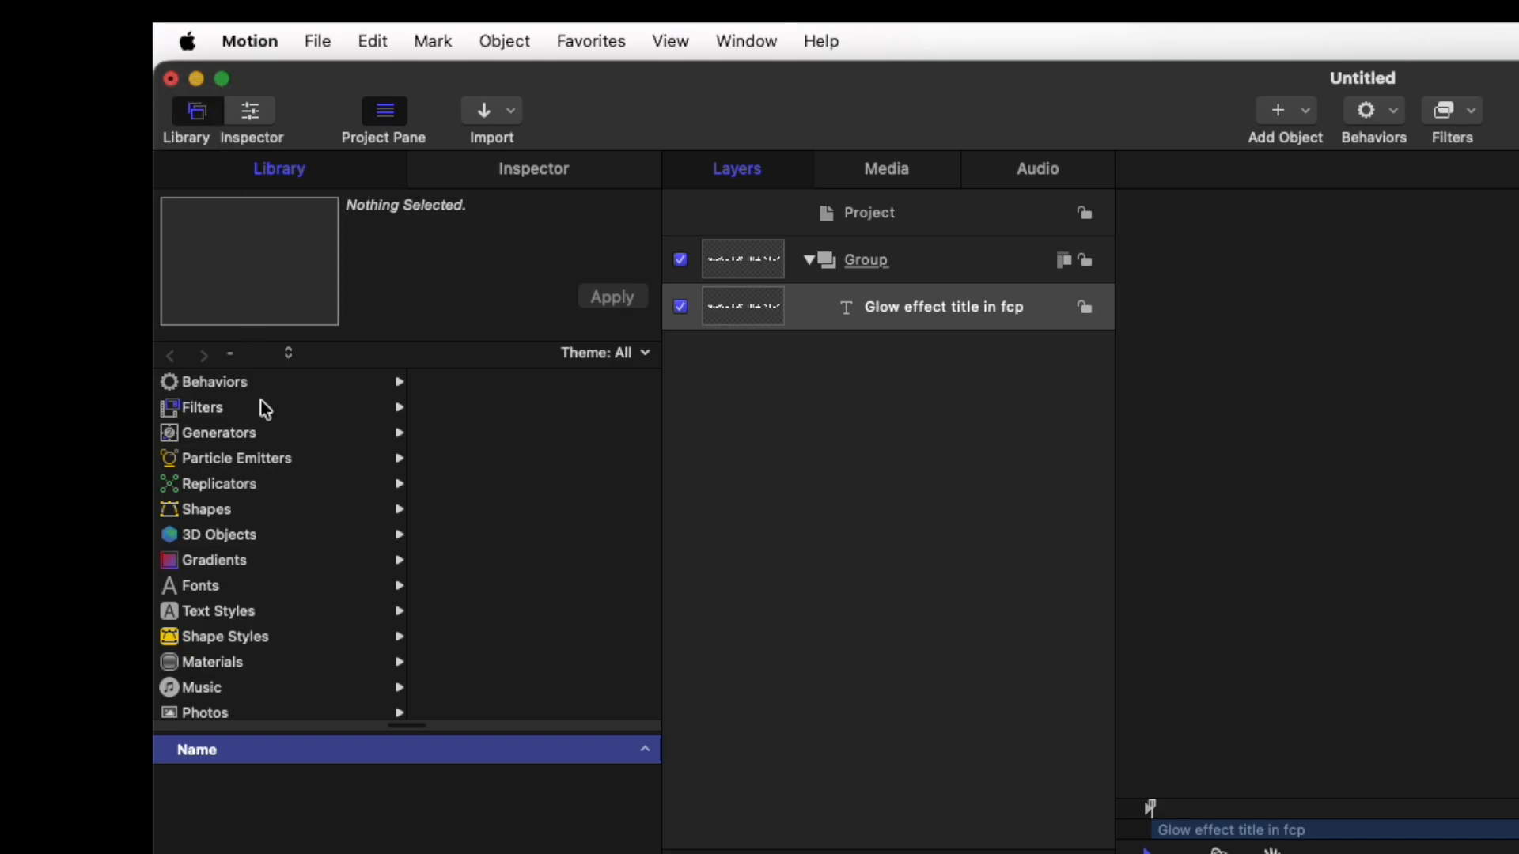
click(222, 382)
click(502, 685)
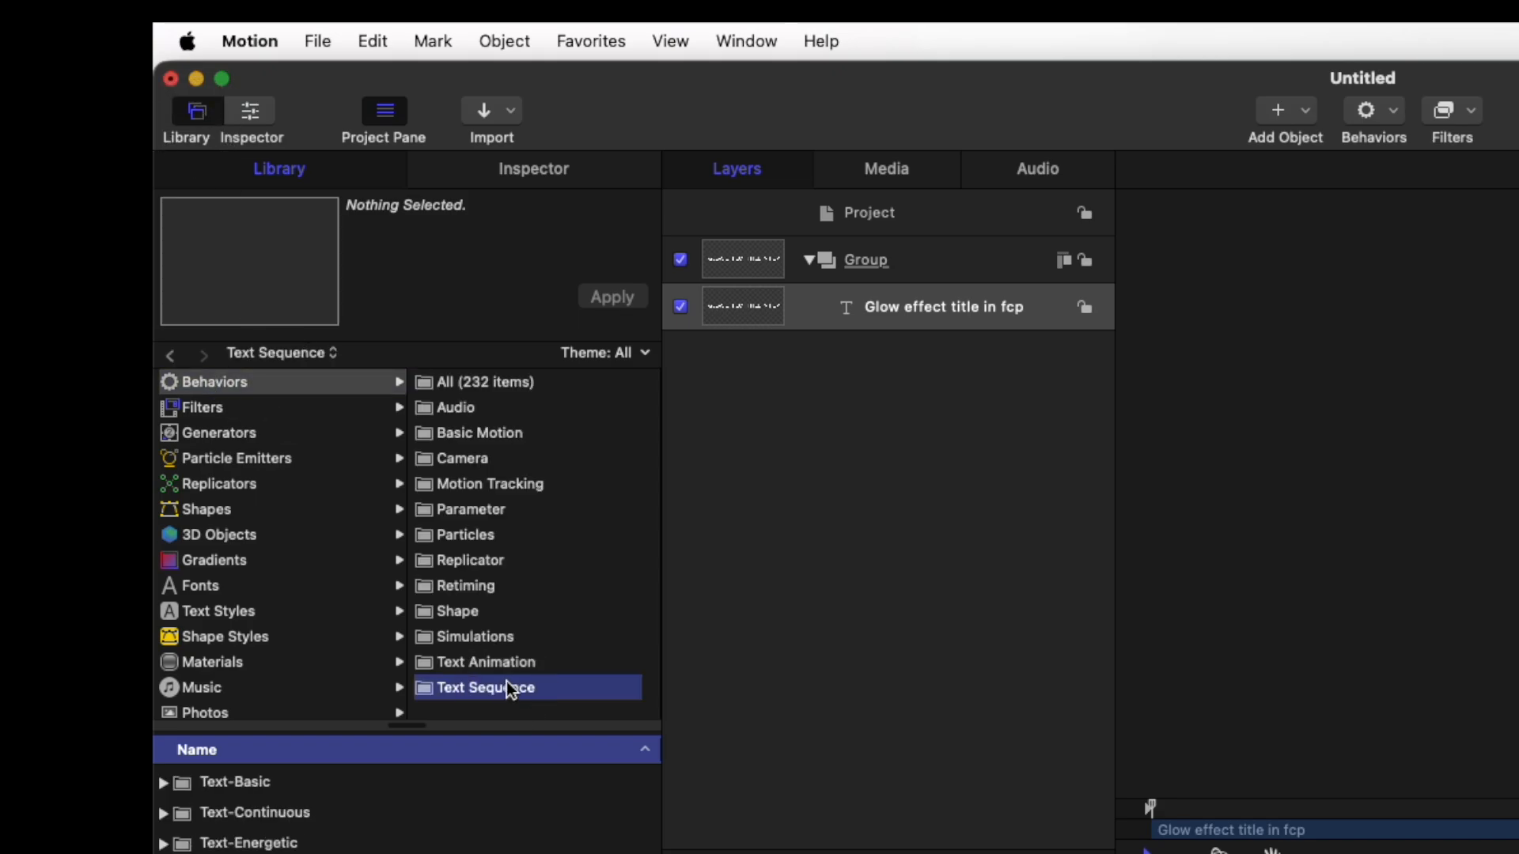
click(506, 685)
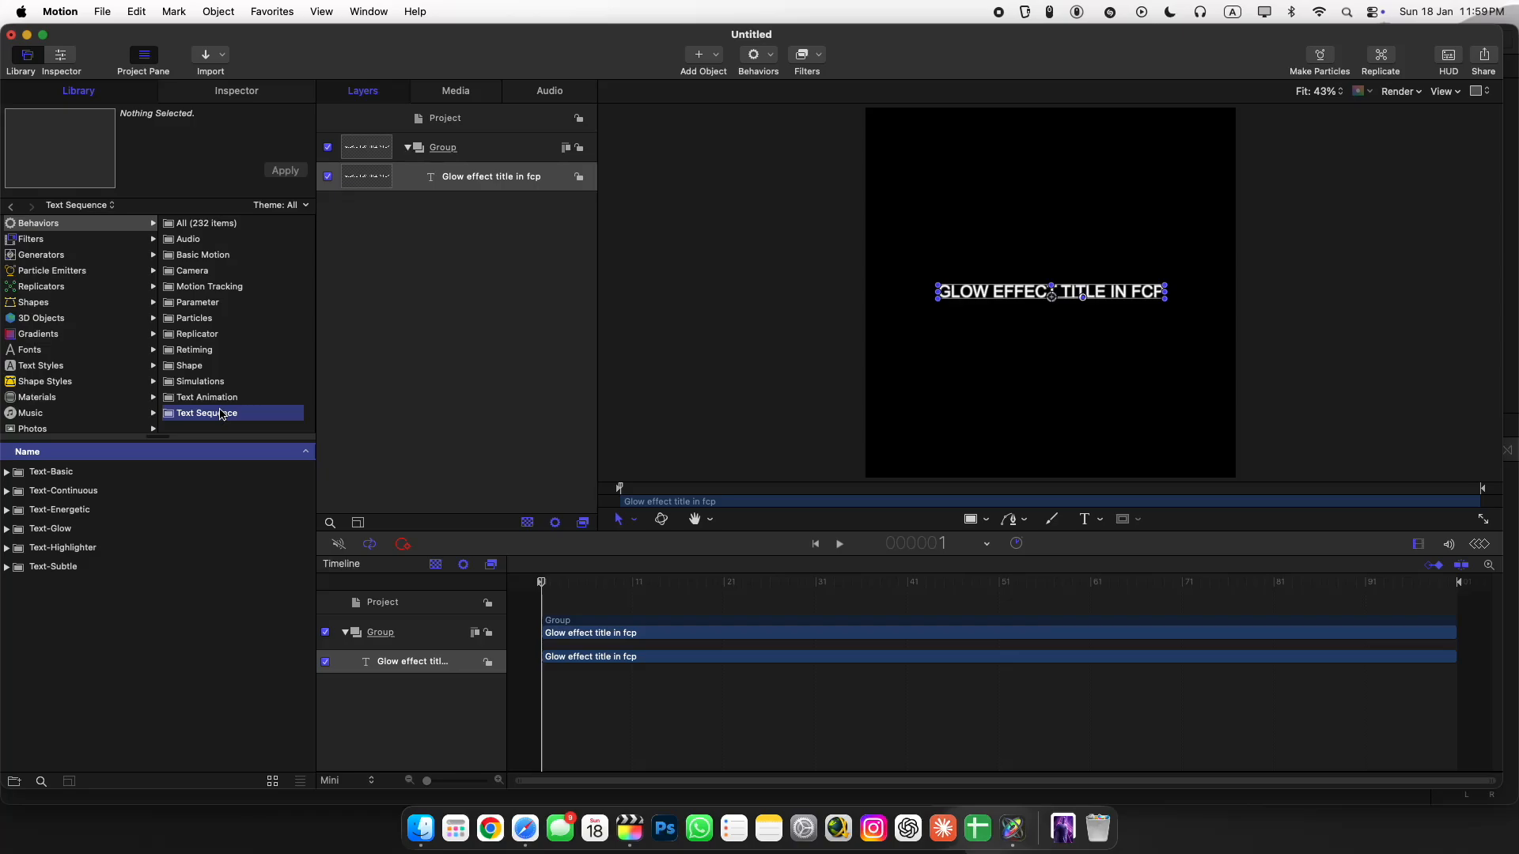
click(41, 781)
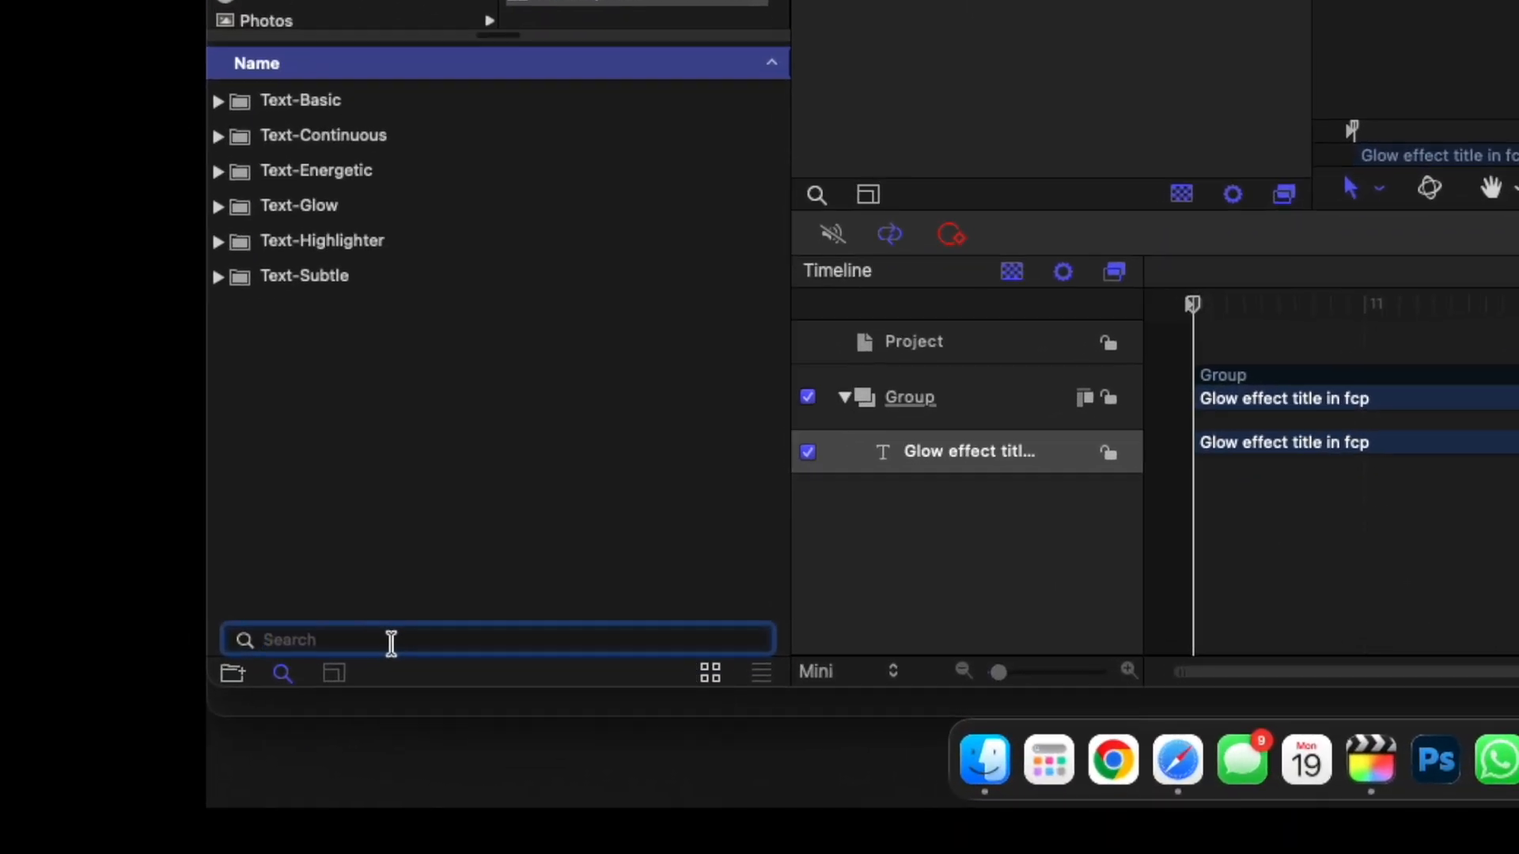
text(Fade Characters Left In)
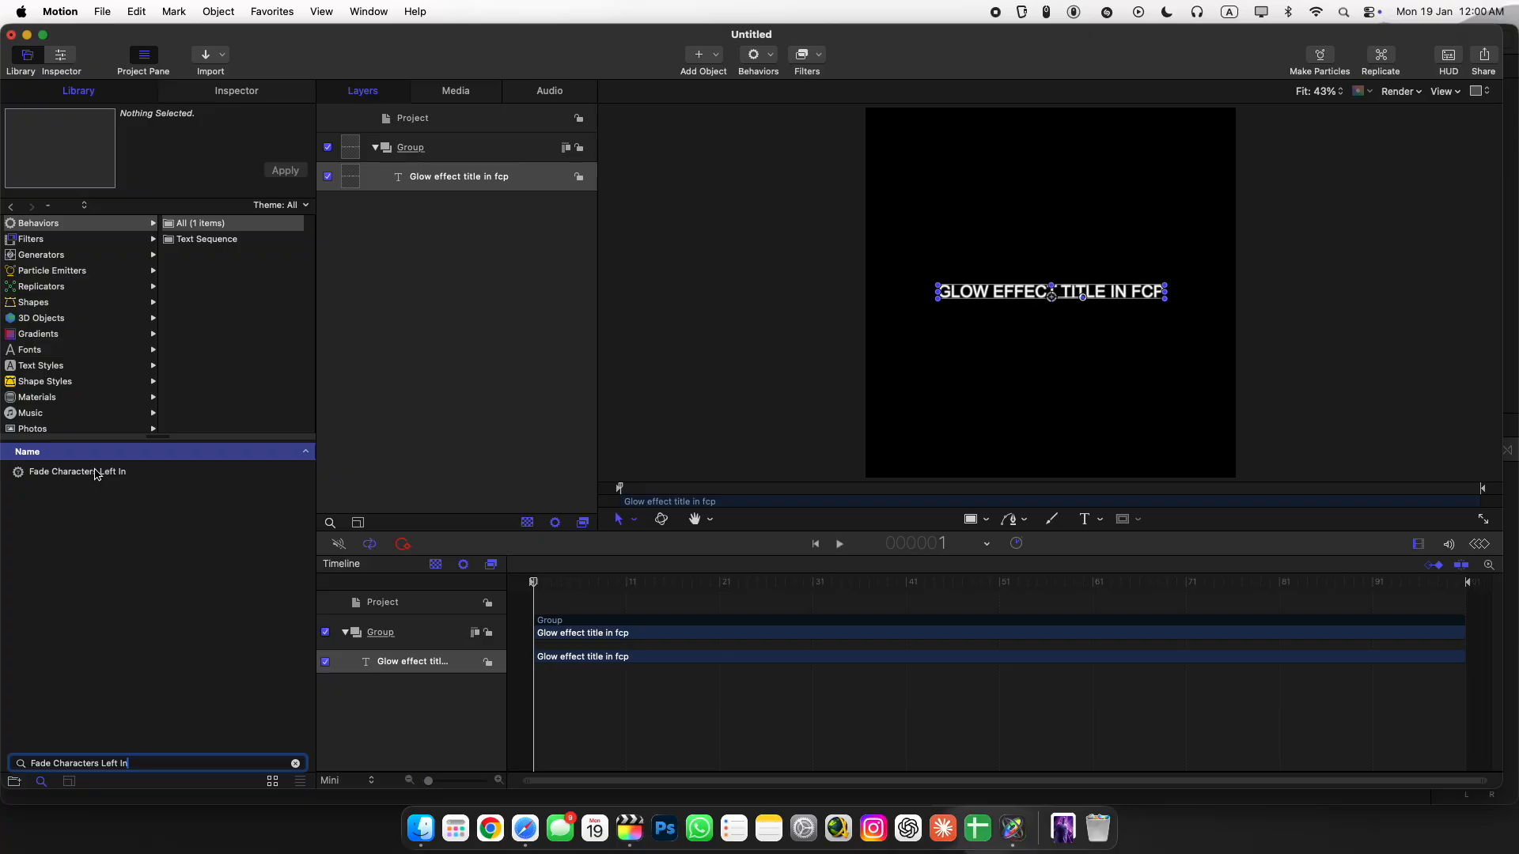
drag(377, 110, 441, 179)
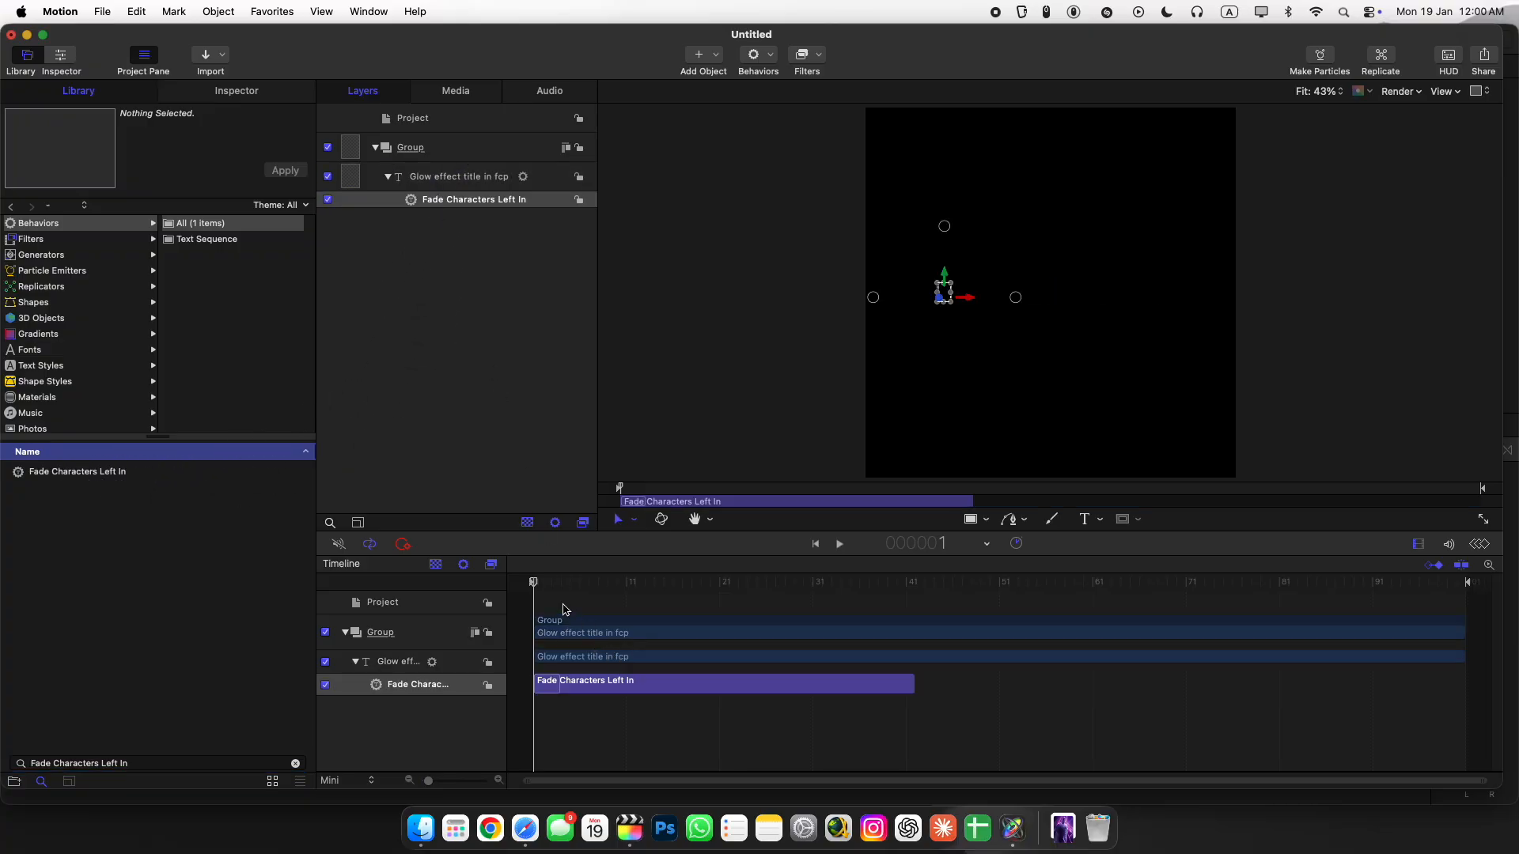
Extend the Fade Characters Left In behavior to the end of the project and preview the character reveal.
drag(912, 685, 1465, 681)
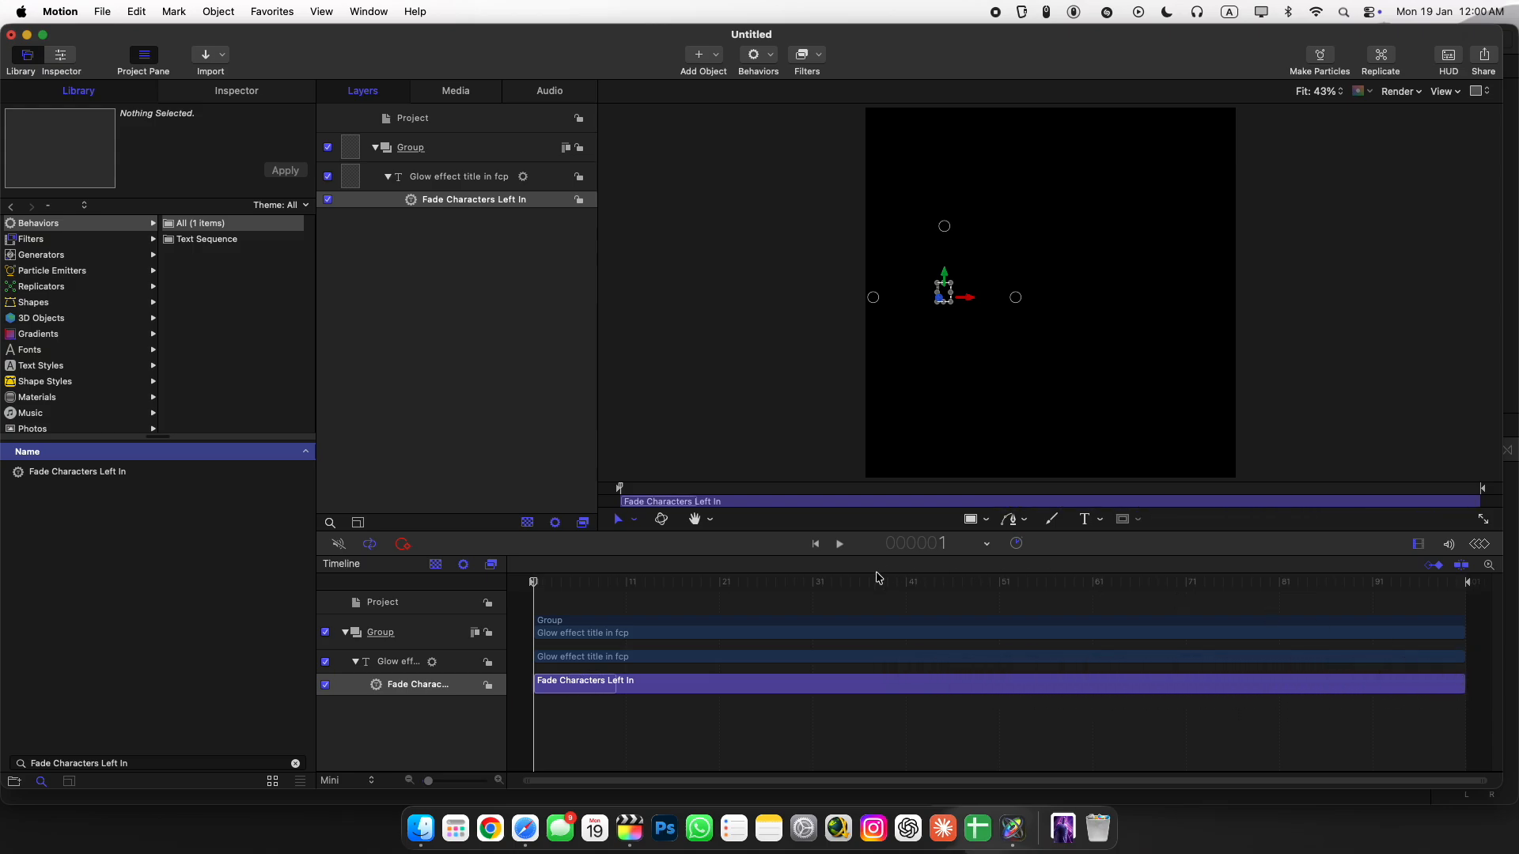
click(569, 712)
key(space)
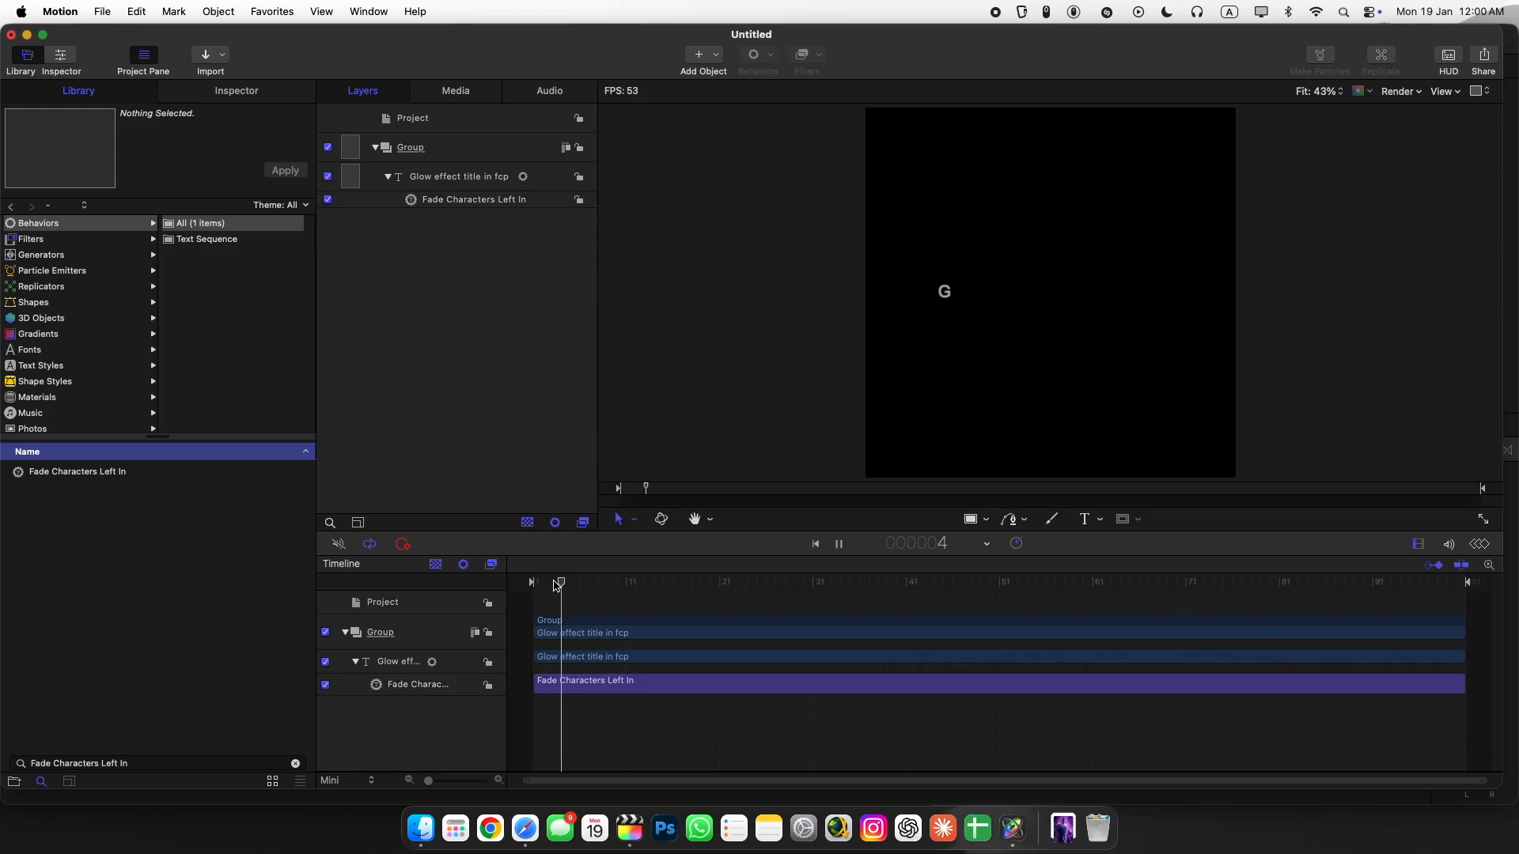
drag(772, 578, 556, 580)
key(space)
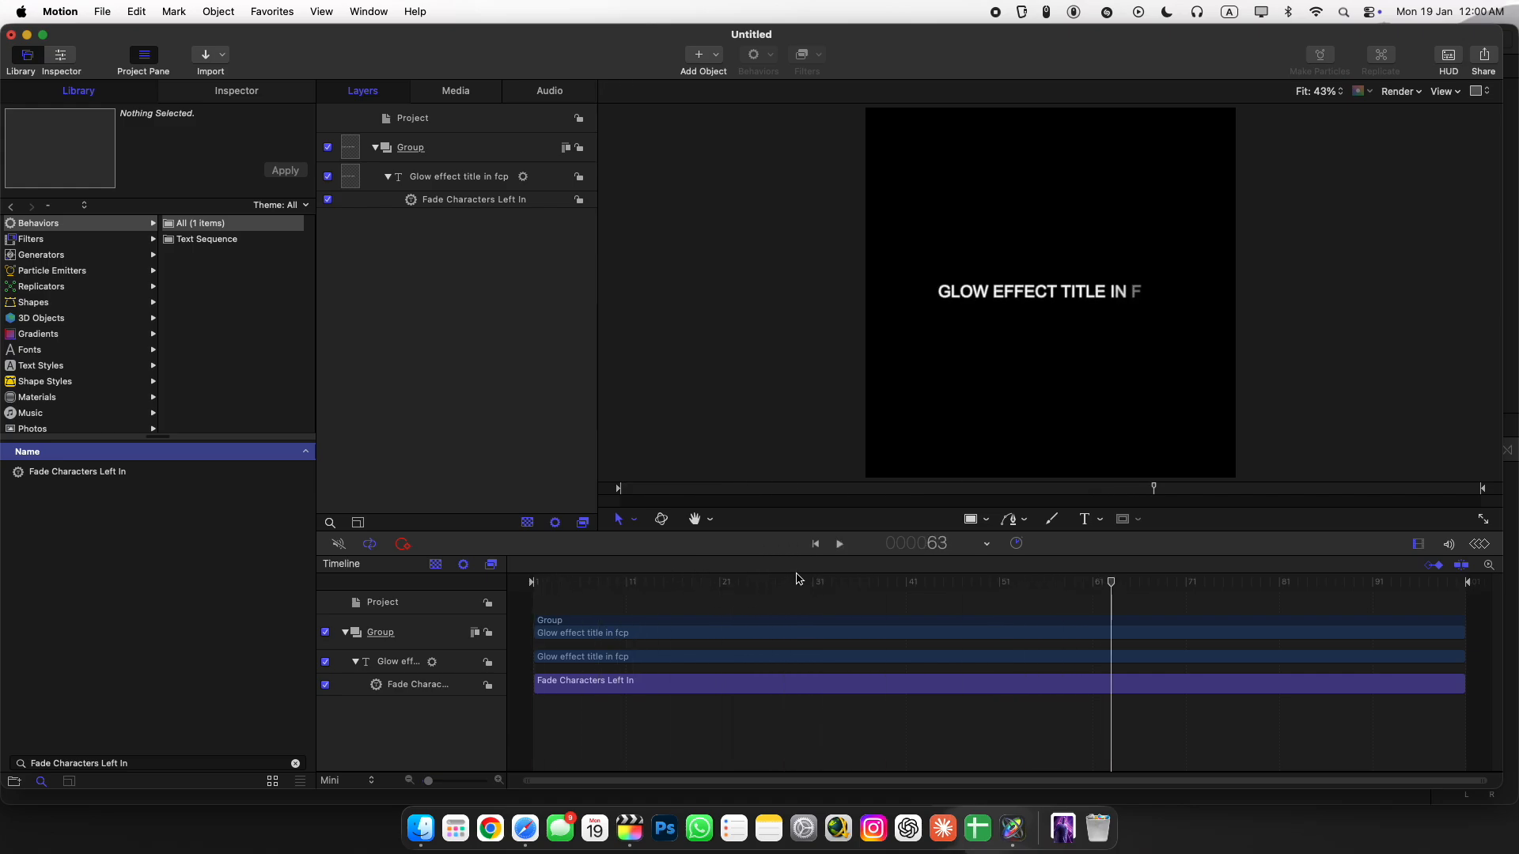
drag(788, 581, 712, 583)
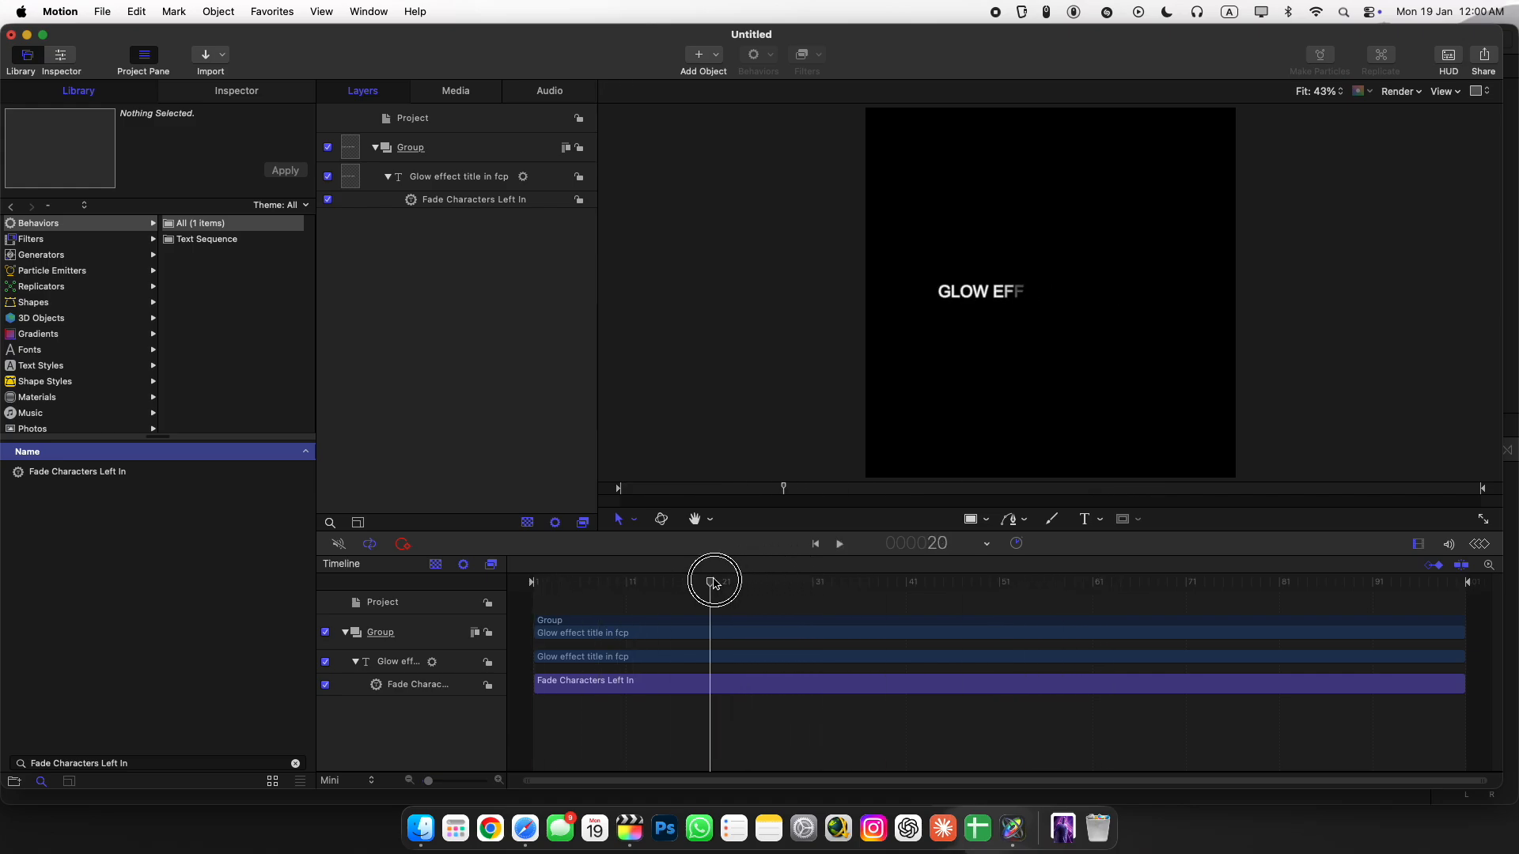
drag(714, 584, 804, 583)
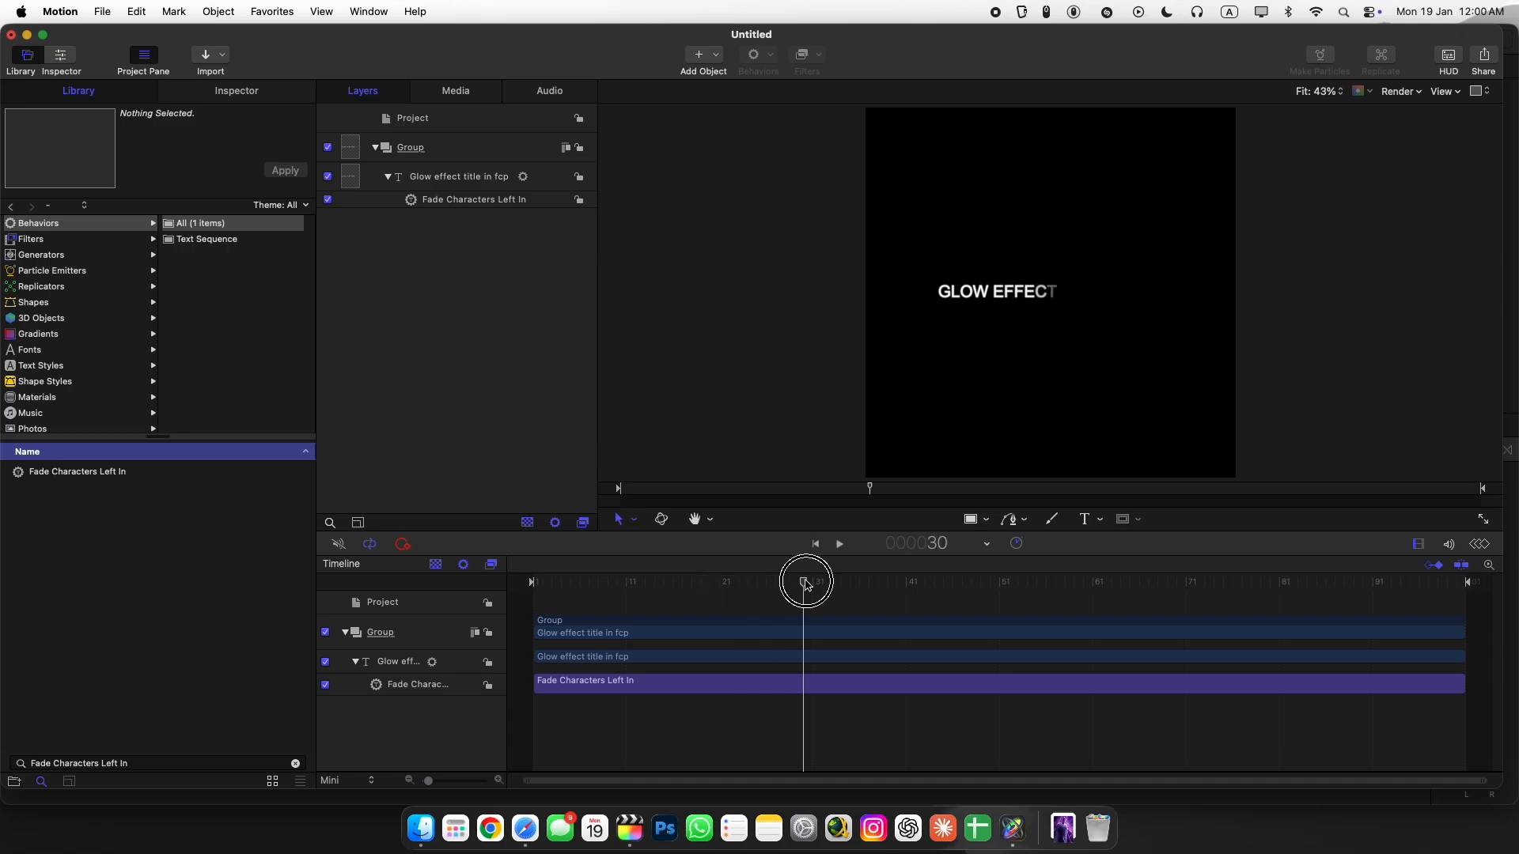
Set the Fade Characters Left In behavior to animate by Word and preview the word-by-word reveal.
click(437, 201)
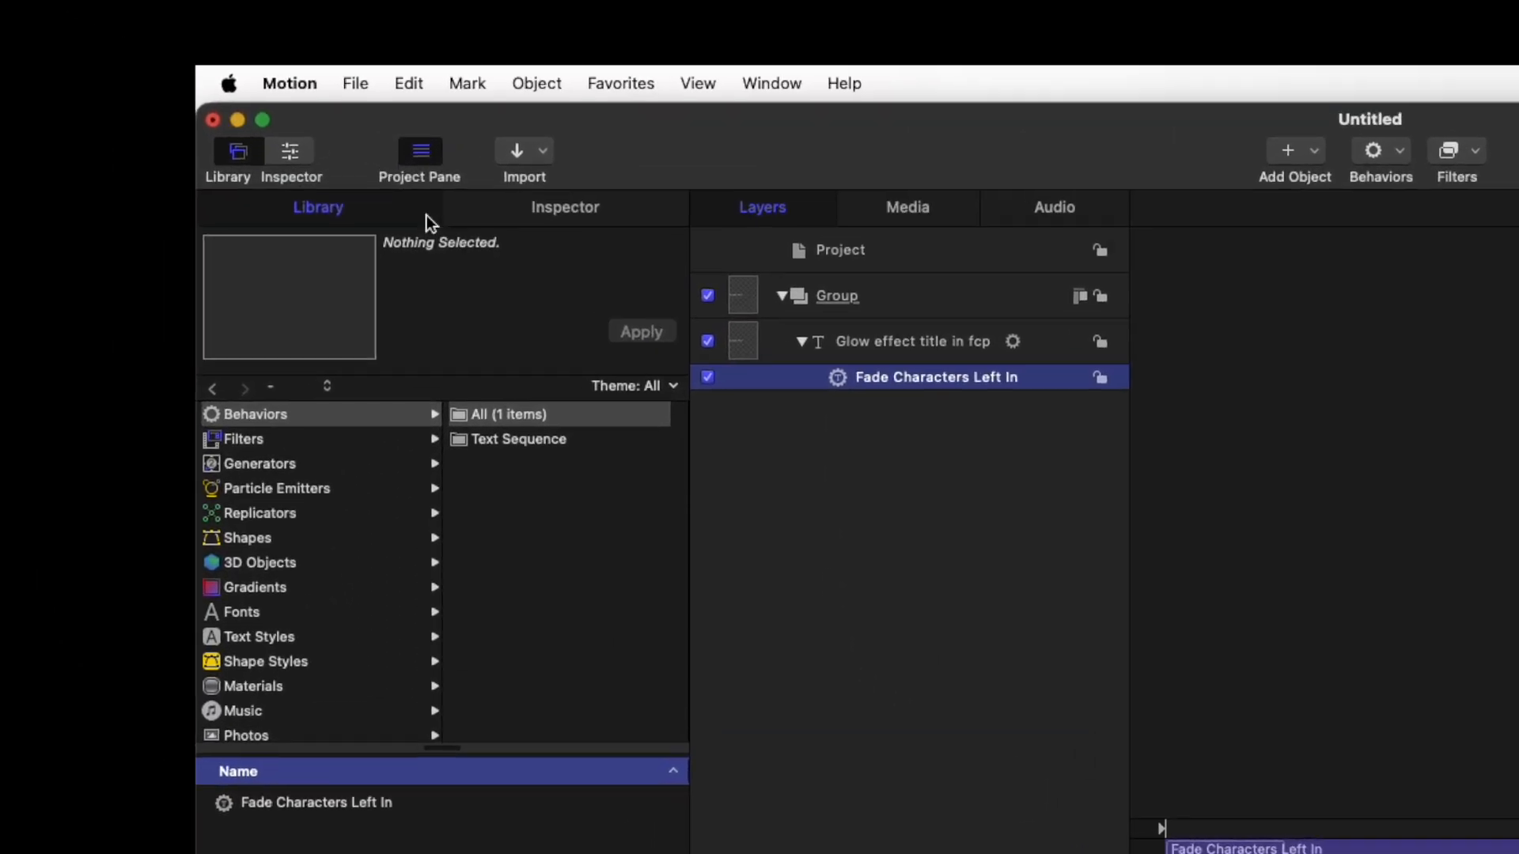
click(61, 57)
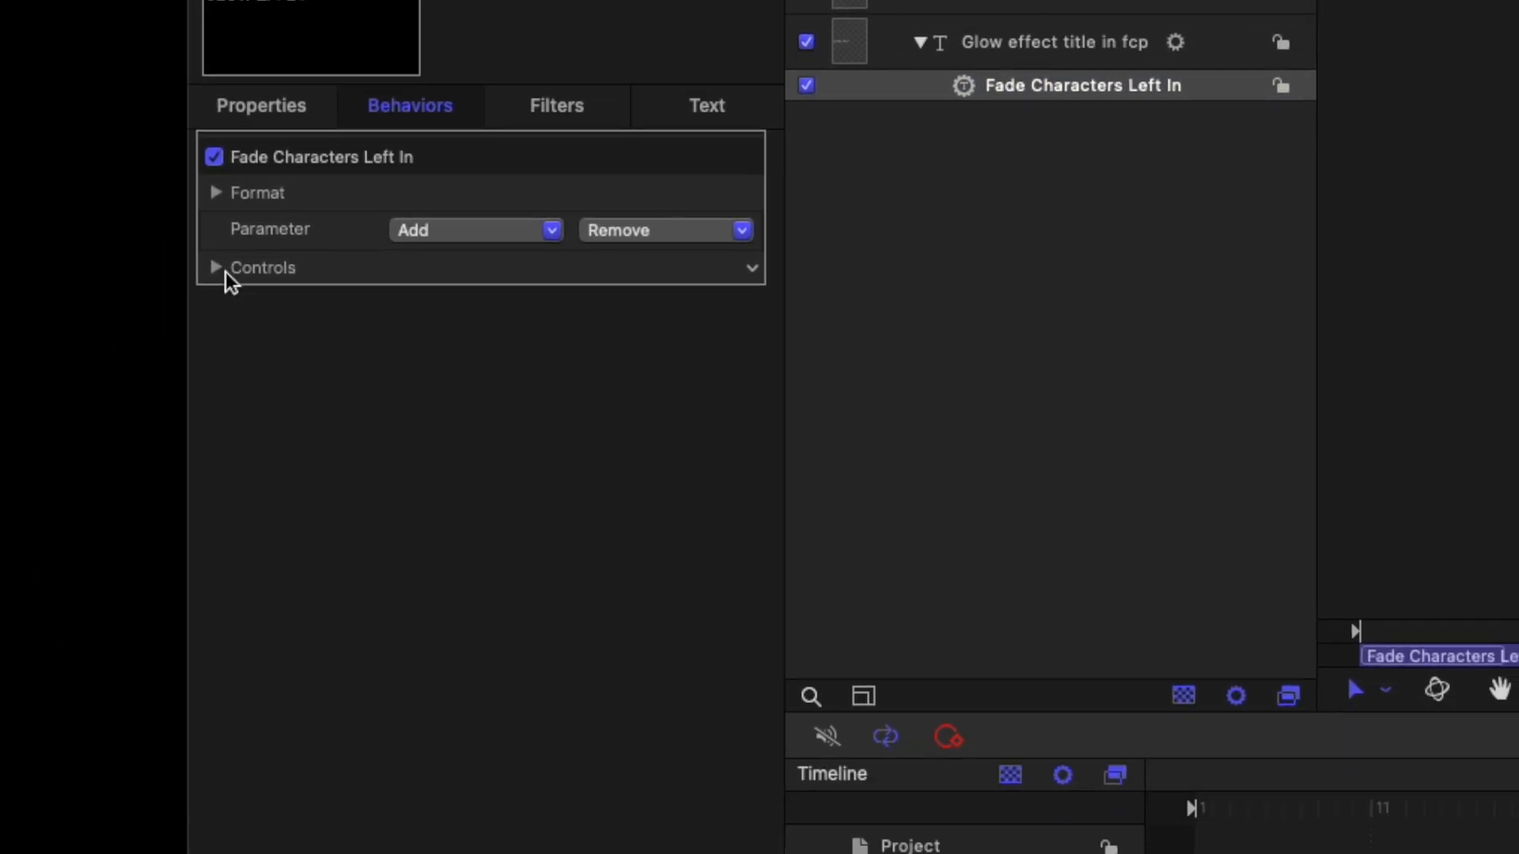
click(292, 640)
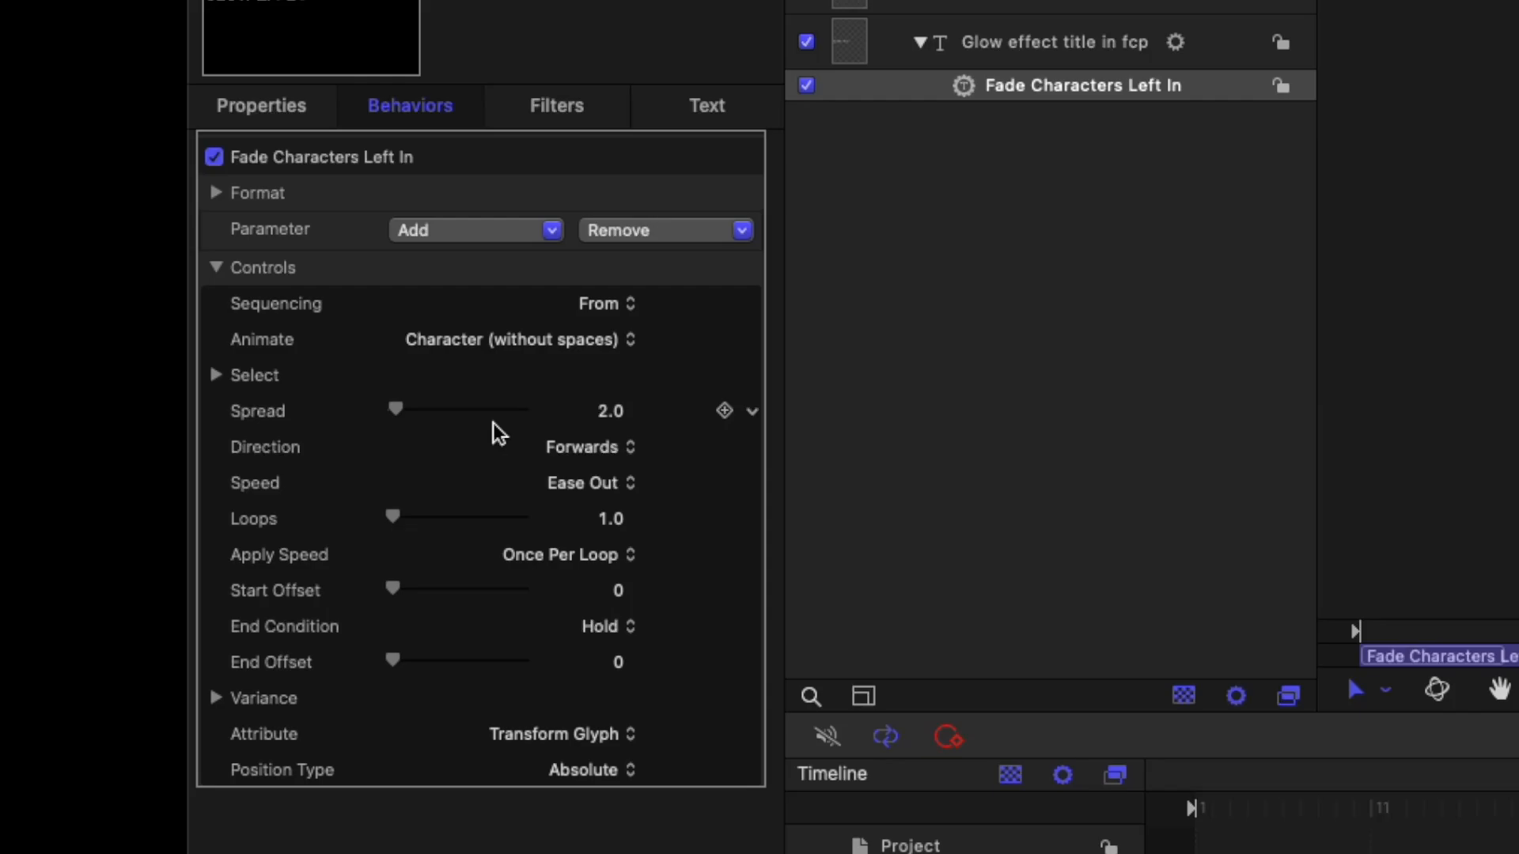
click(499, 340)
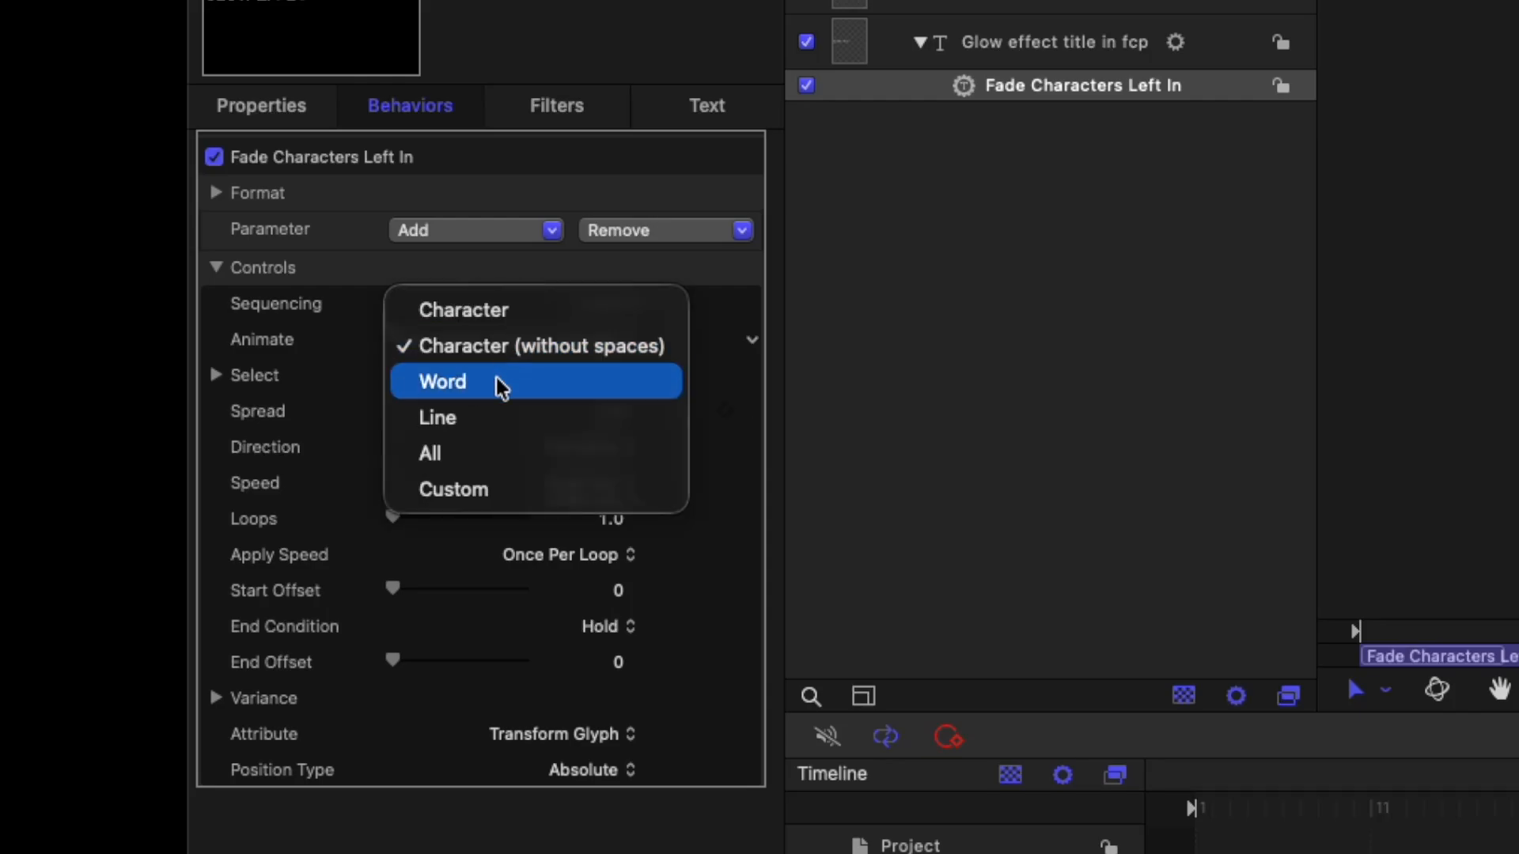
click(497, 380)
drag(478, 582, 1174, 597)
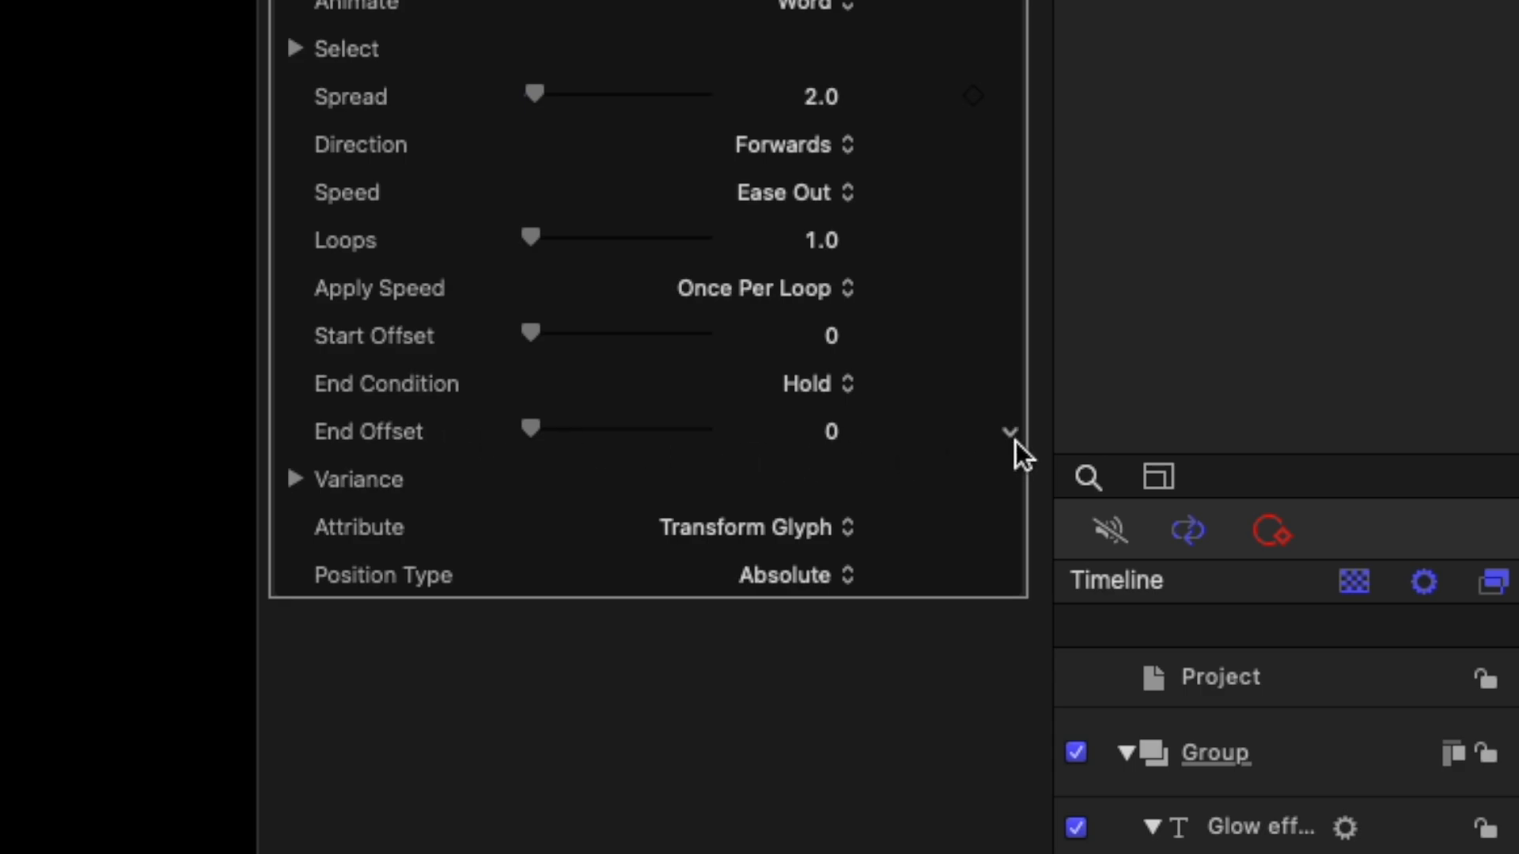
Publish the behavior's End Offset and the title's Text parameter, and check both in the project's published parameters.
click(1010, 433)
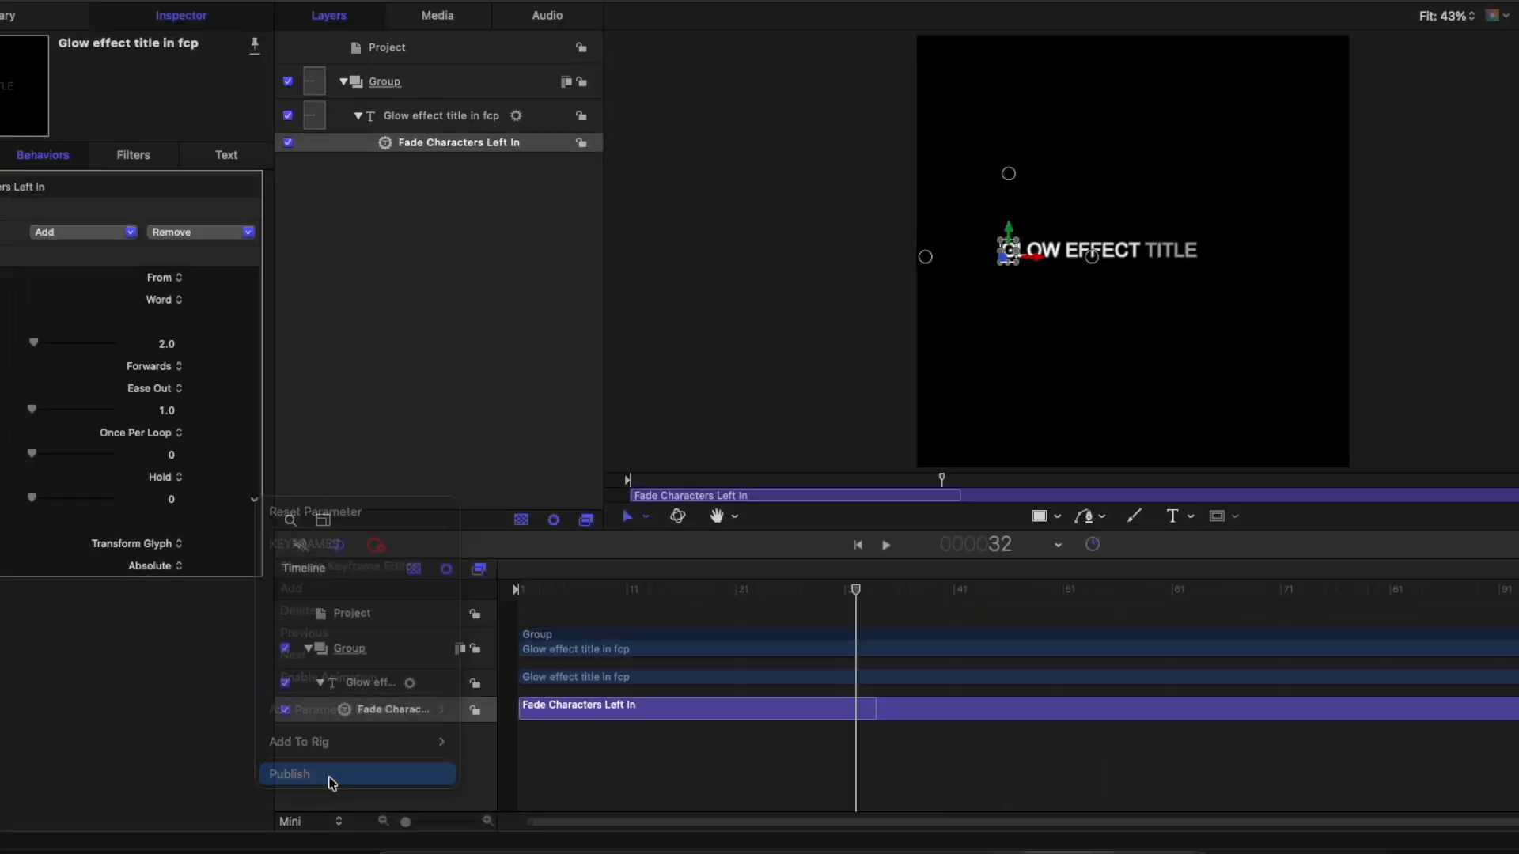
click(725, 682)
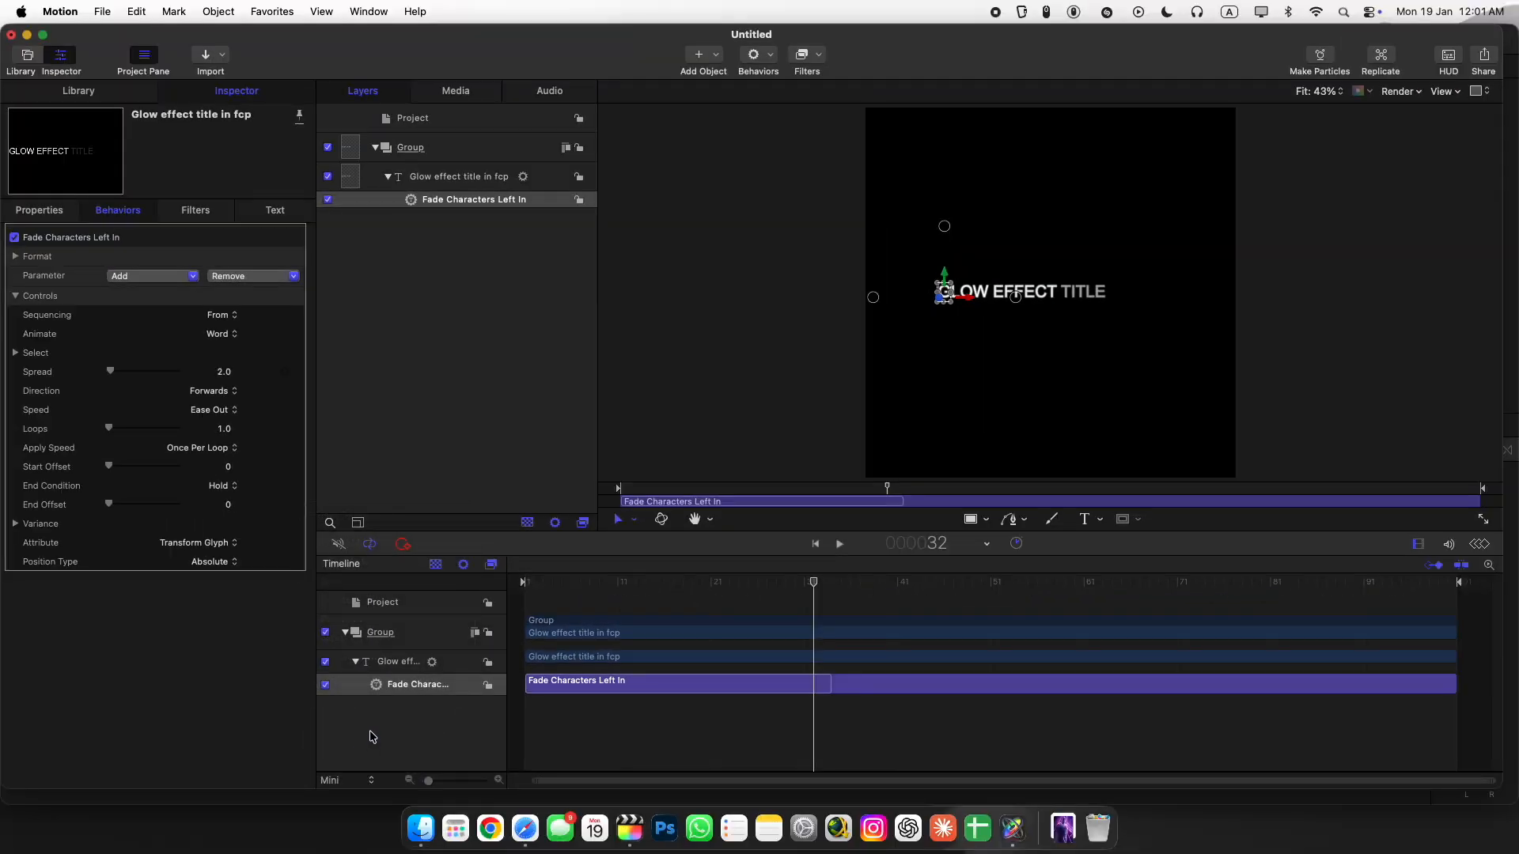
click(456, 179)
click(275, 210)
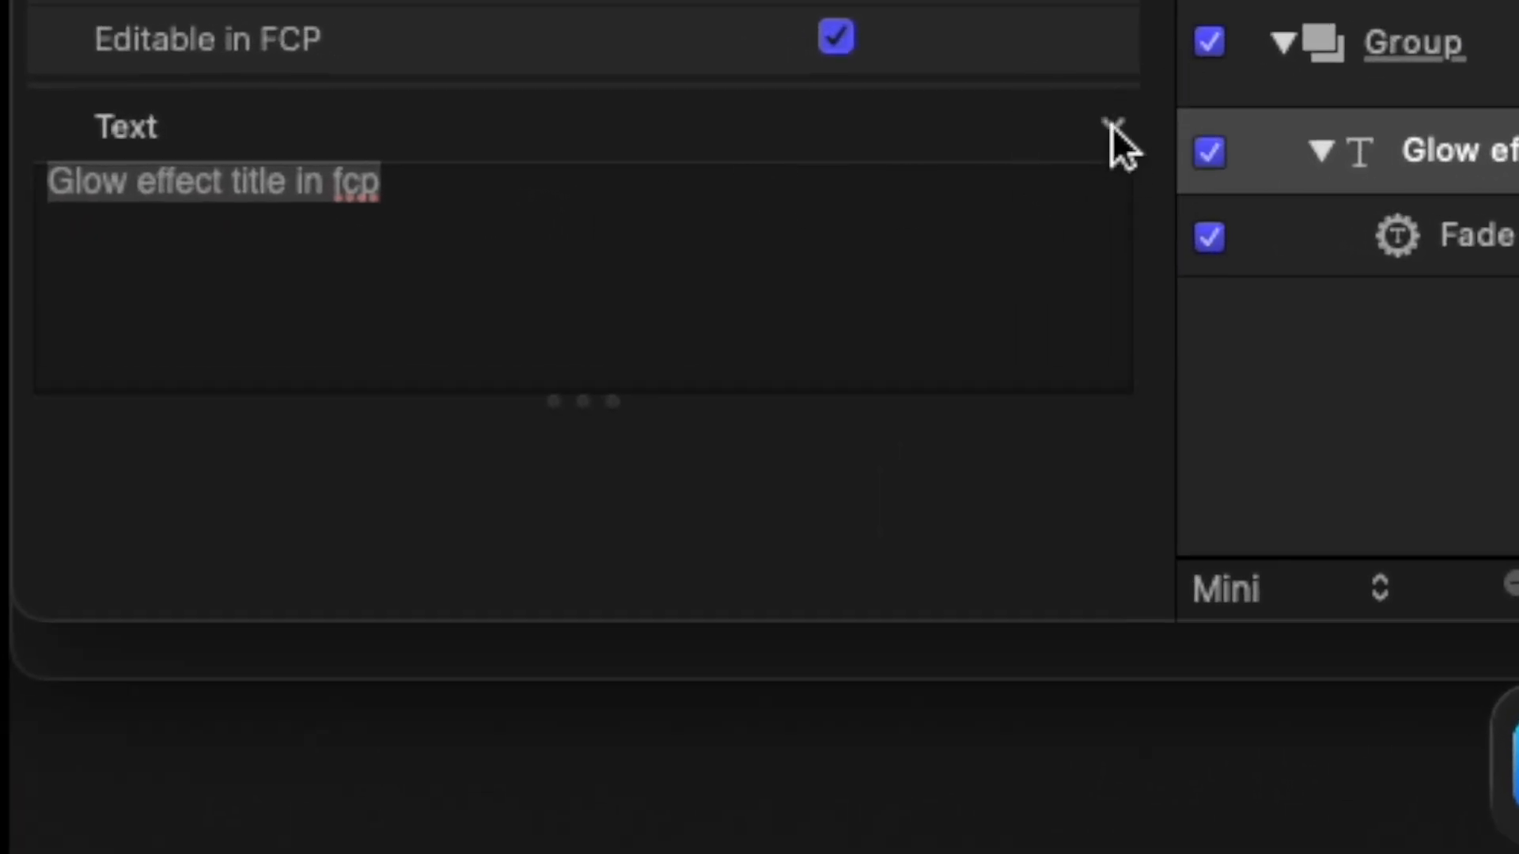
click(1111, 127)
click(516, 614)
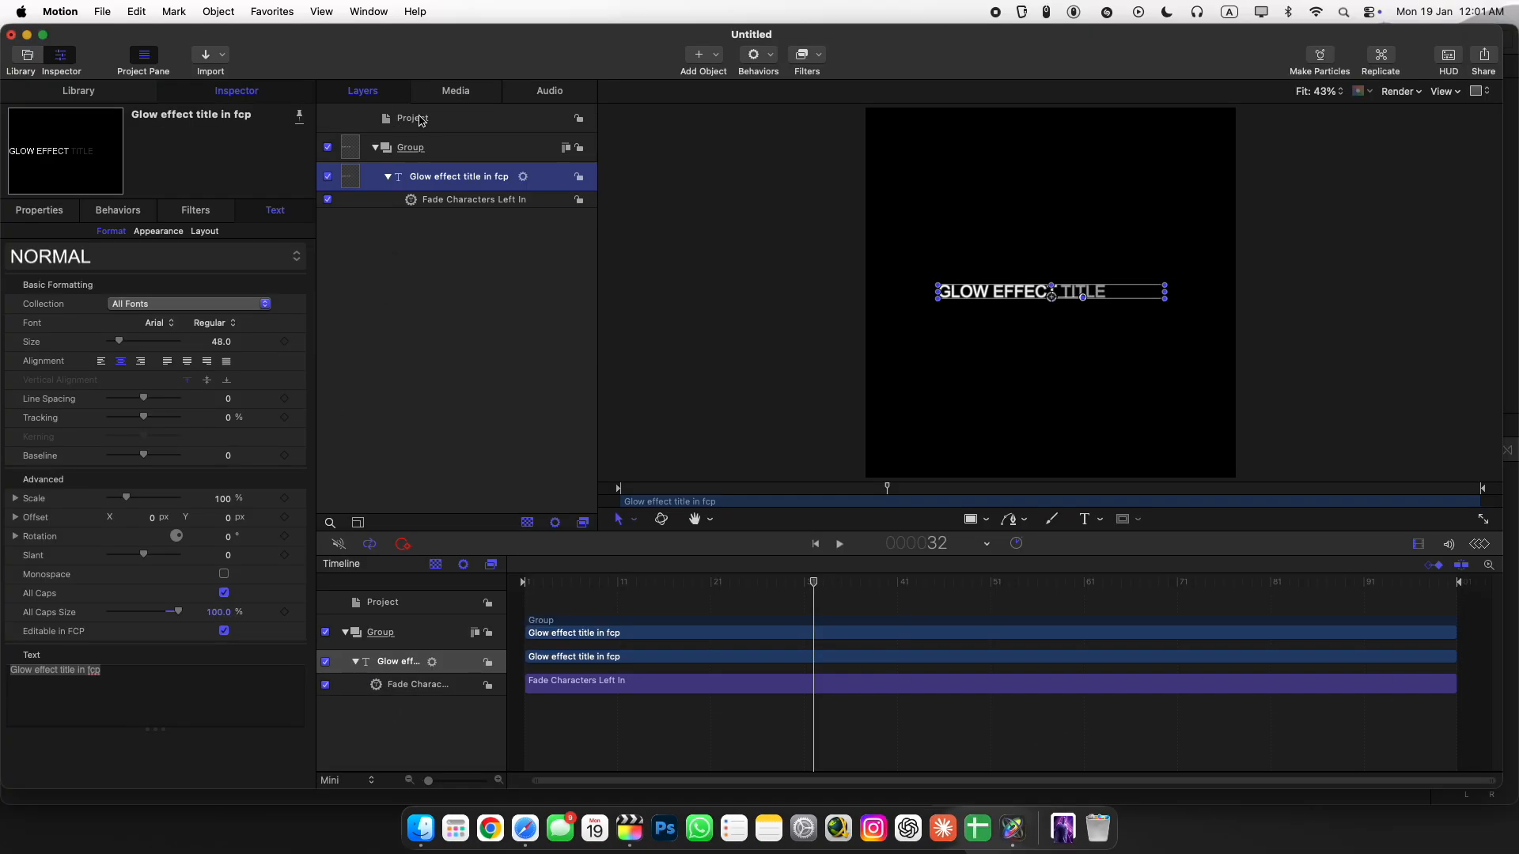
click(420, 120)
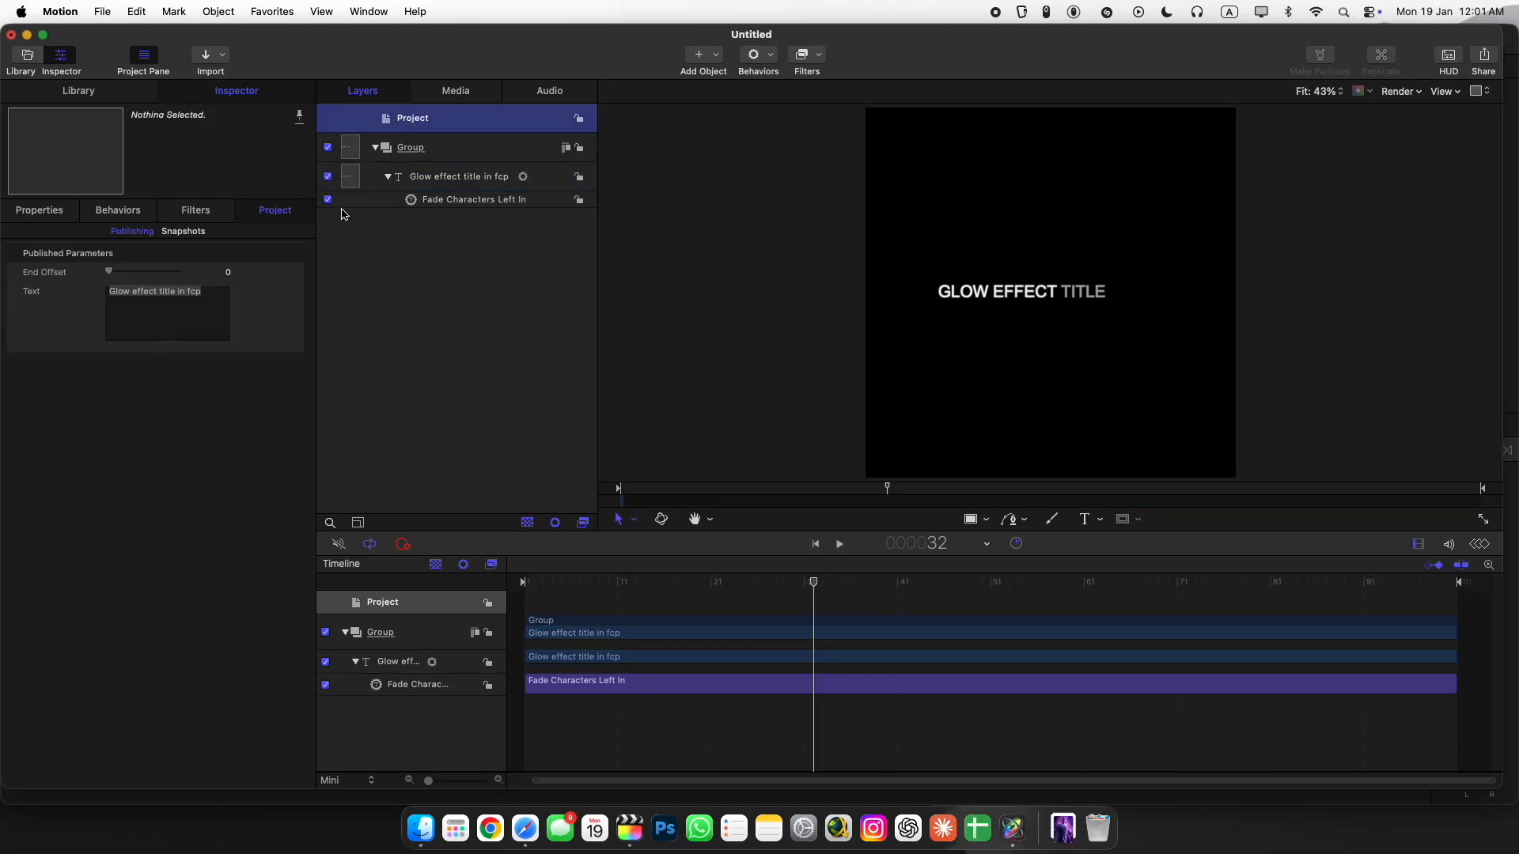
click(56, 261)
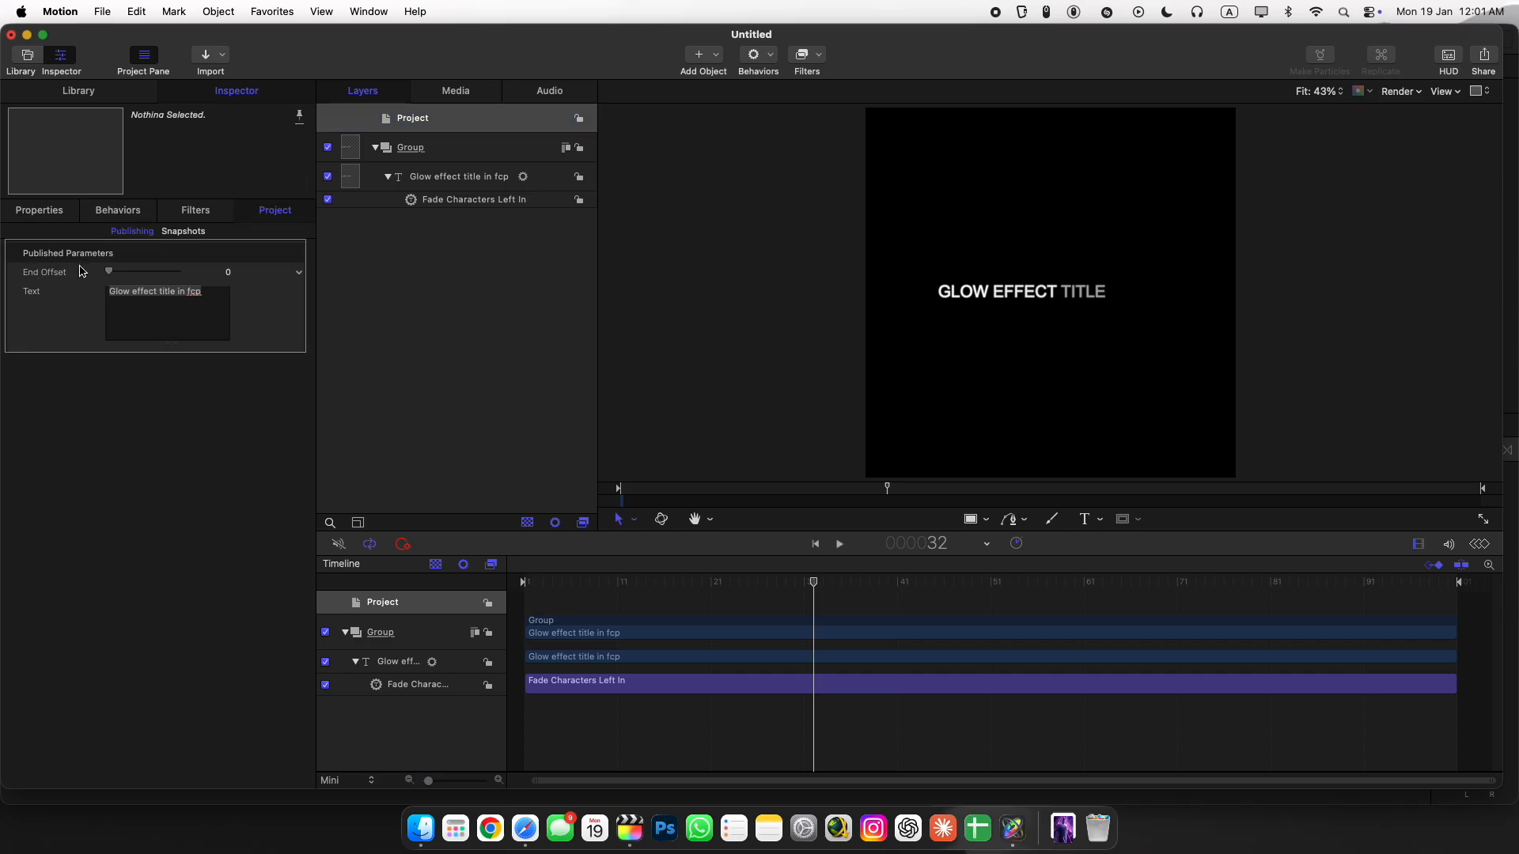
click(55, 272)
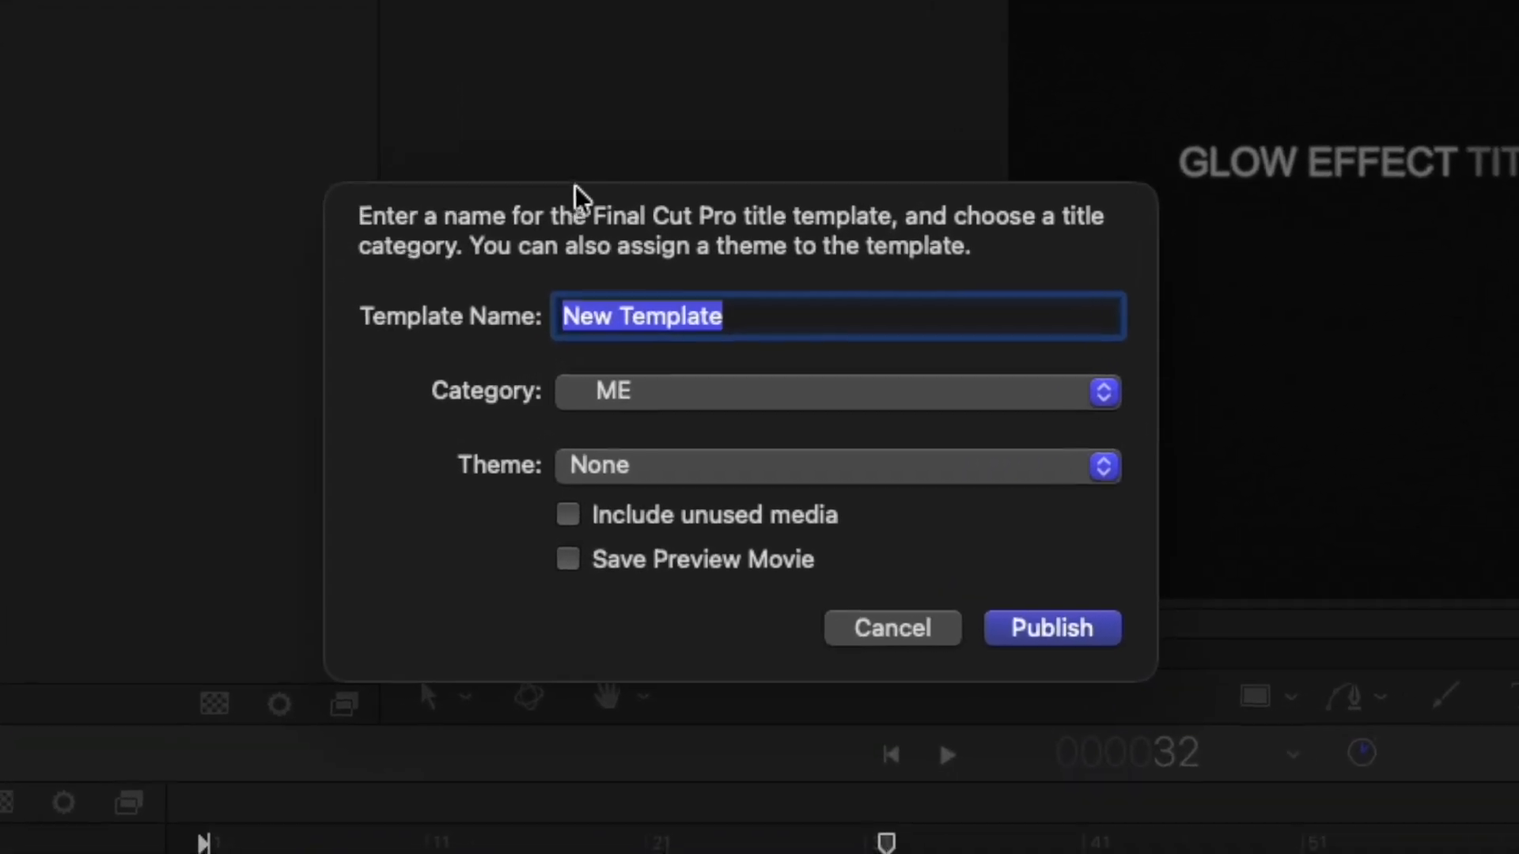
Publish the title template as "Fade Characters Left In" in a new category named Tutorial.
text(Fade Characters Left In)
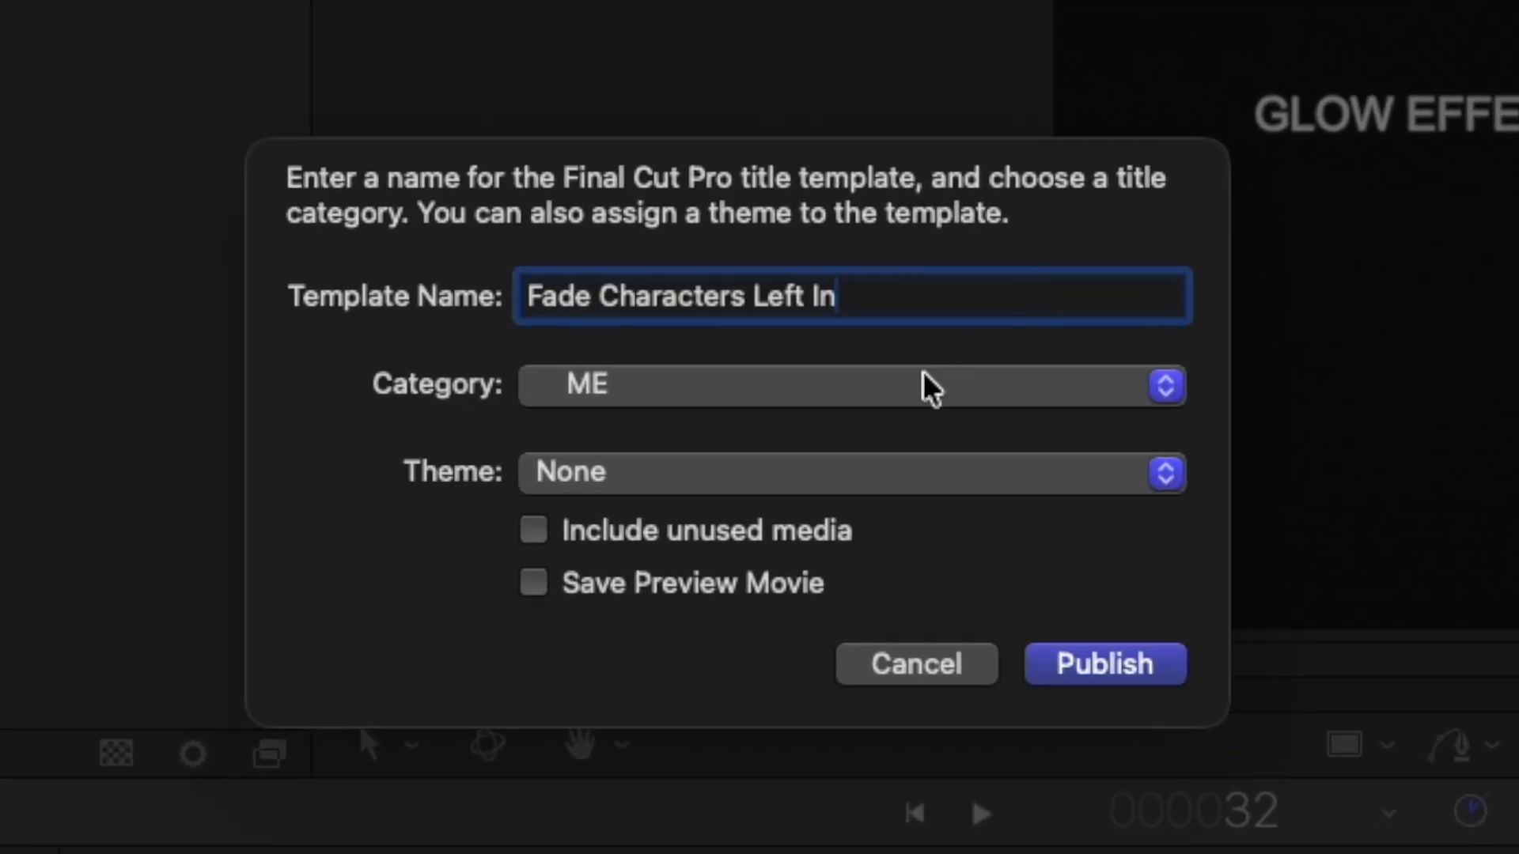
click(831, 395)
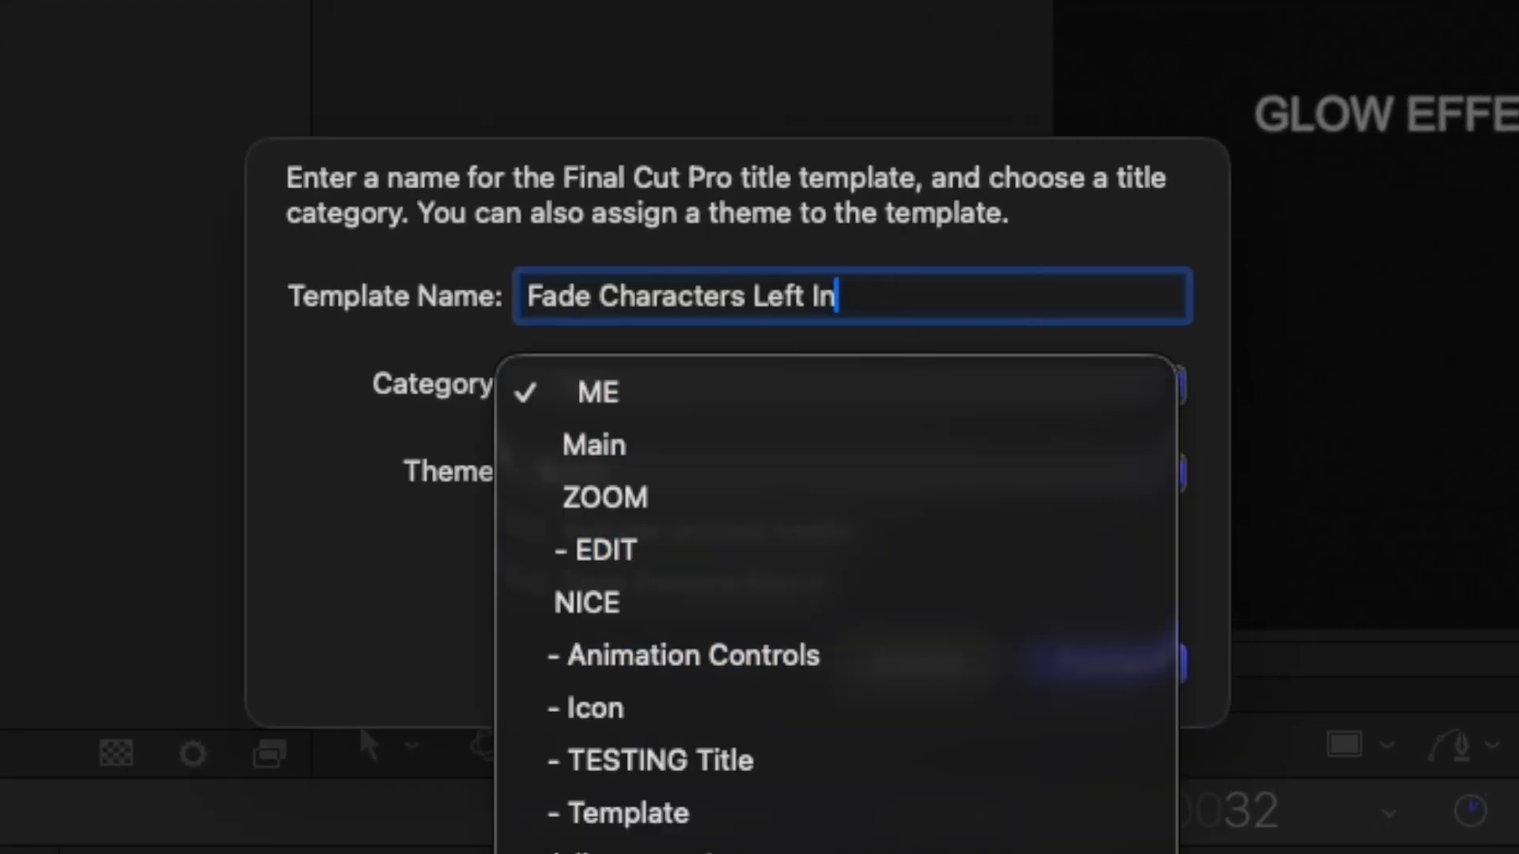
scroll(836, 554, down, 5)
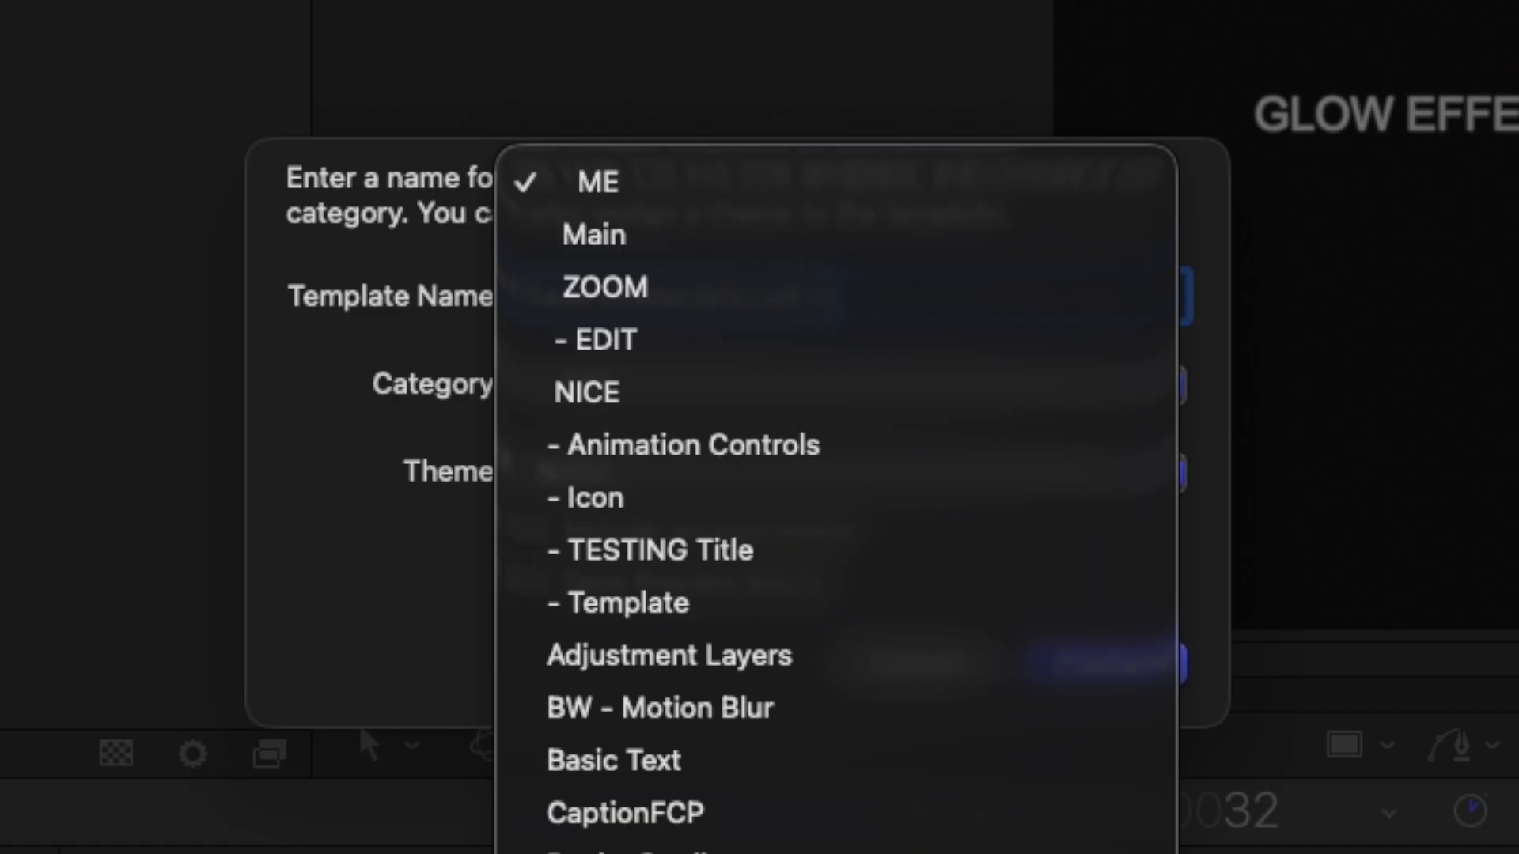
scroll(835, 554, down, 7)
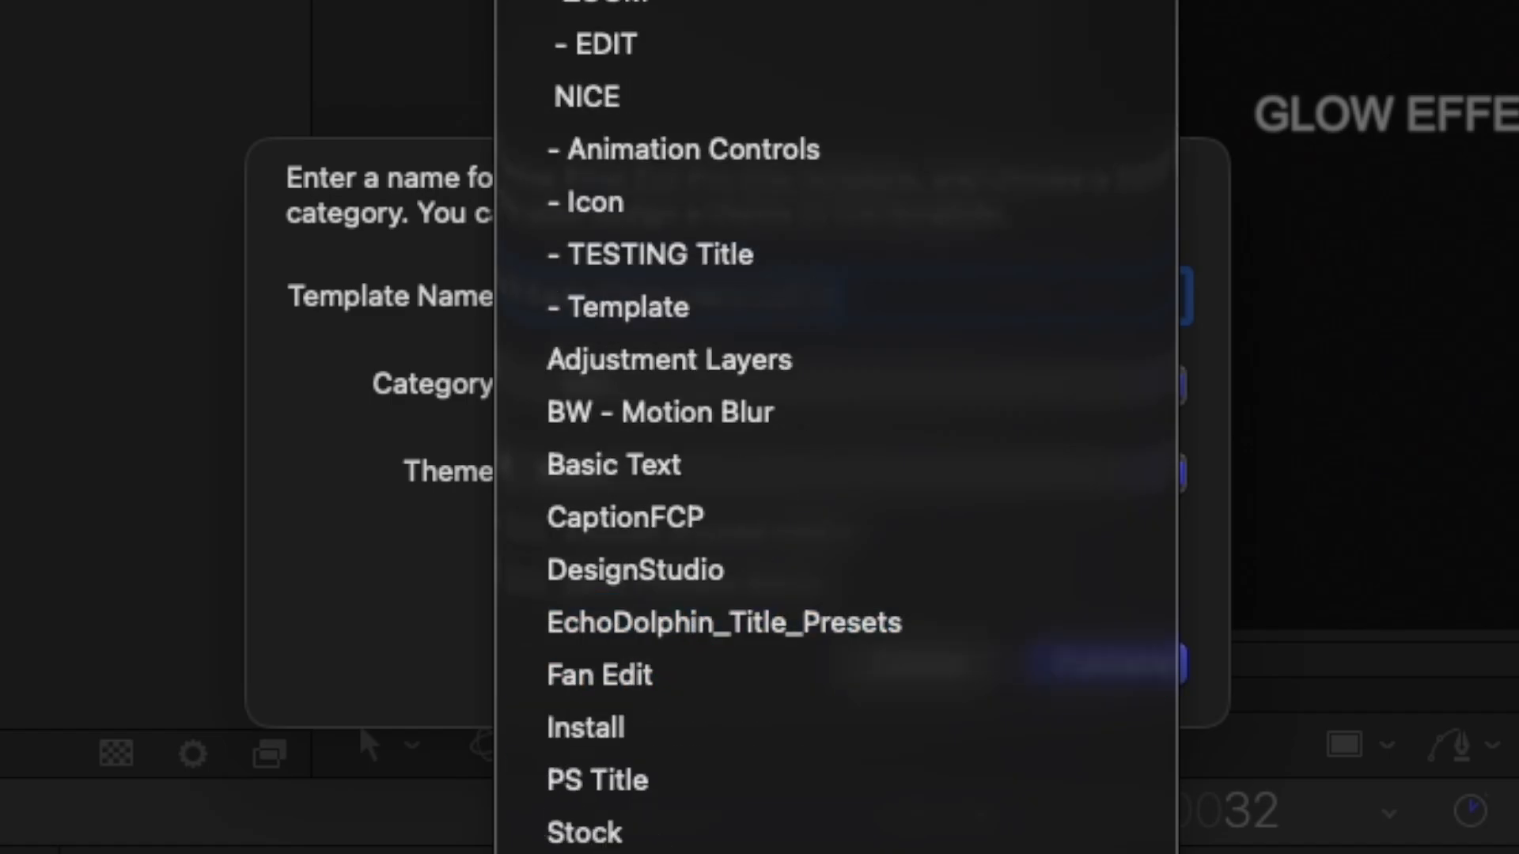
click(722, 851)
key(BackSpace)
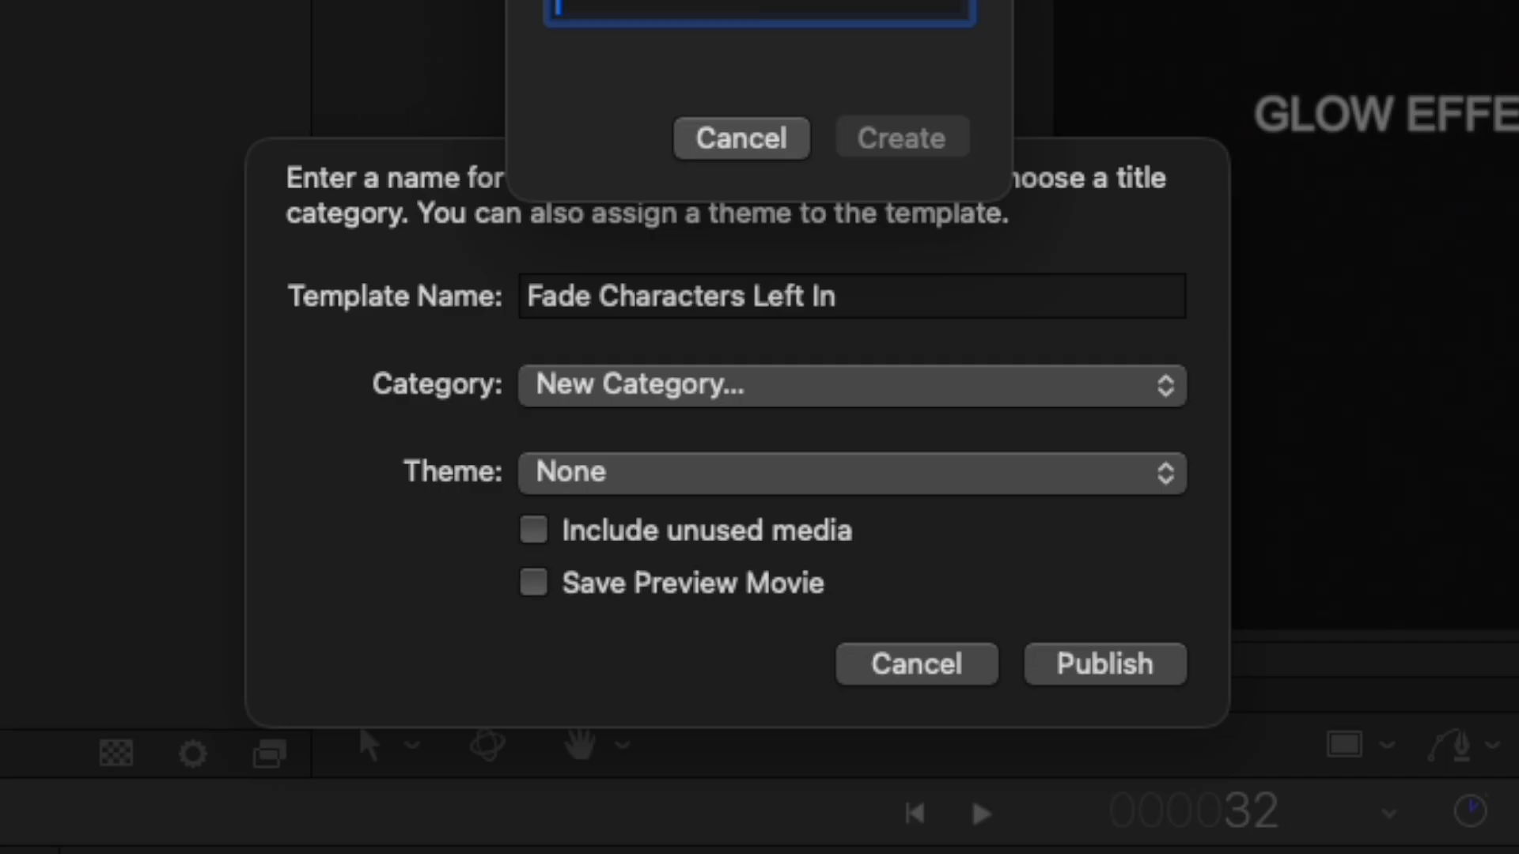
text(Tutorial)
key(Return)
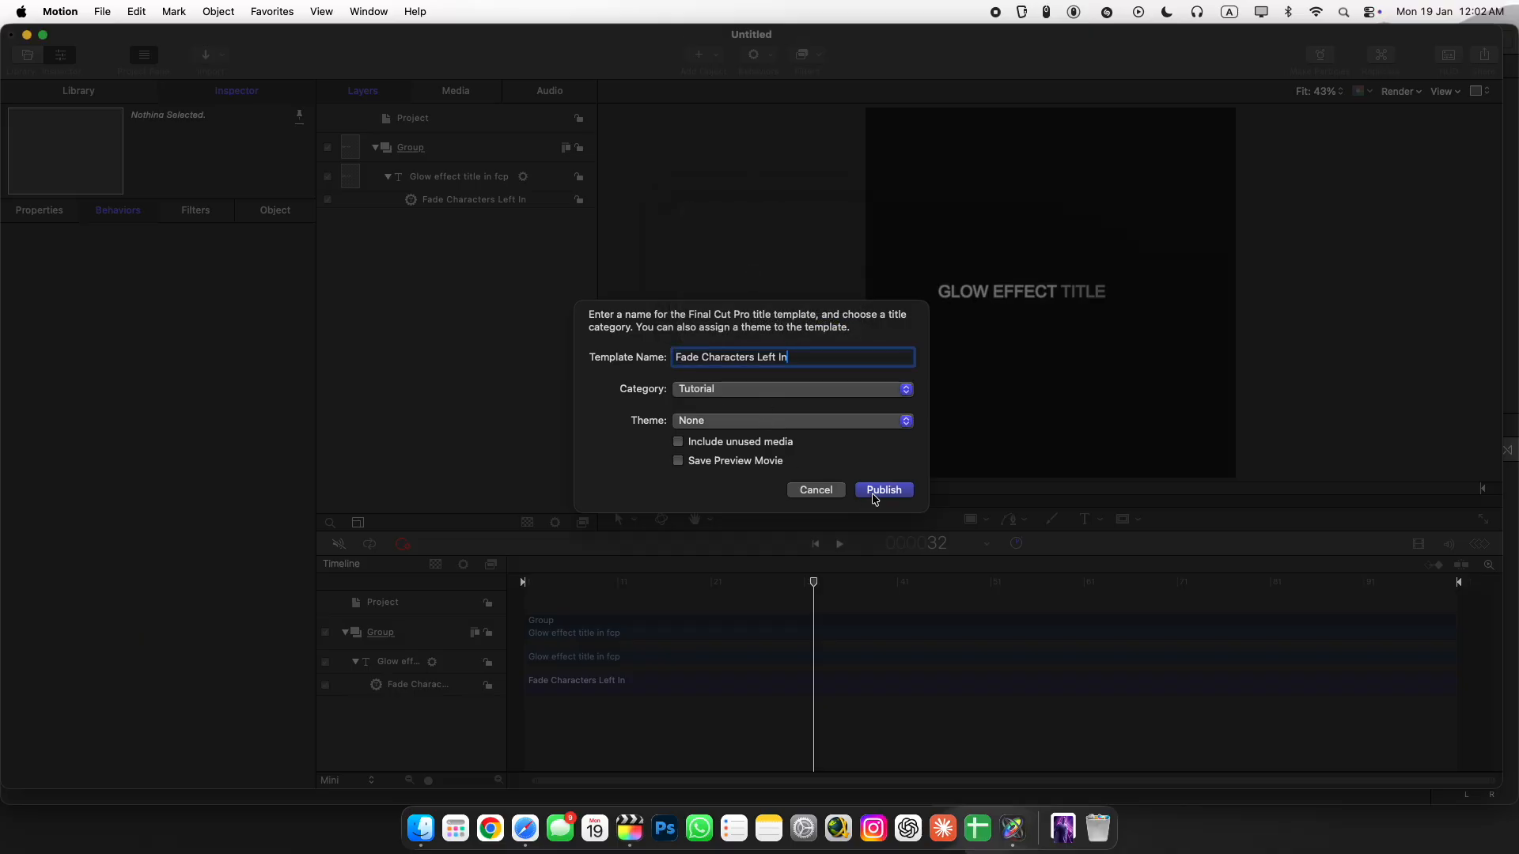
click(883, 491)
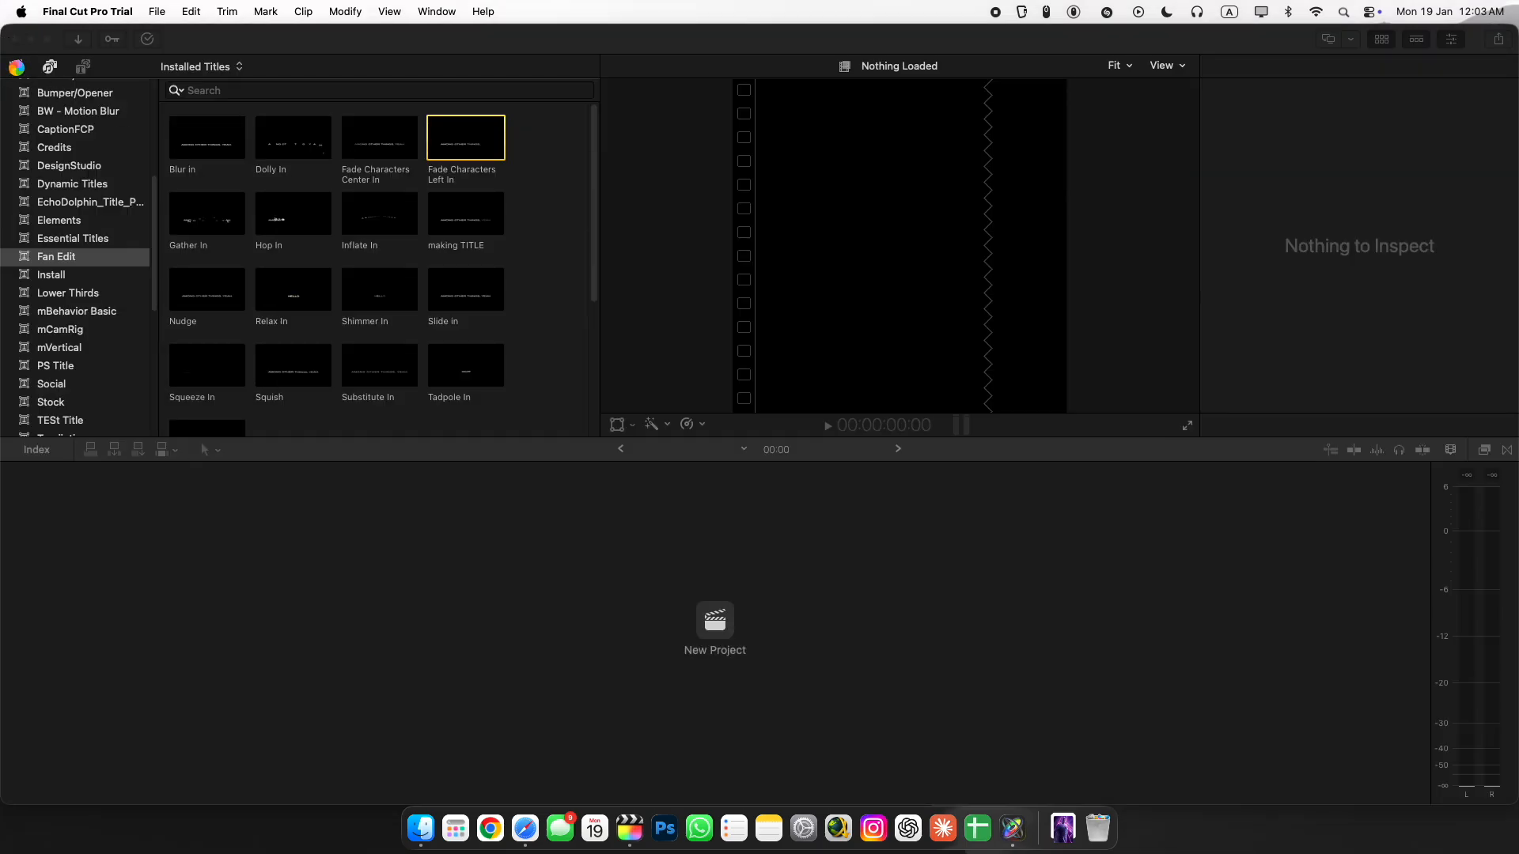
Switch to Final Cut Pro and create a 1080x1080, 60p project named TEST in the Project event.
click(17, 67)
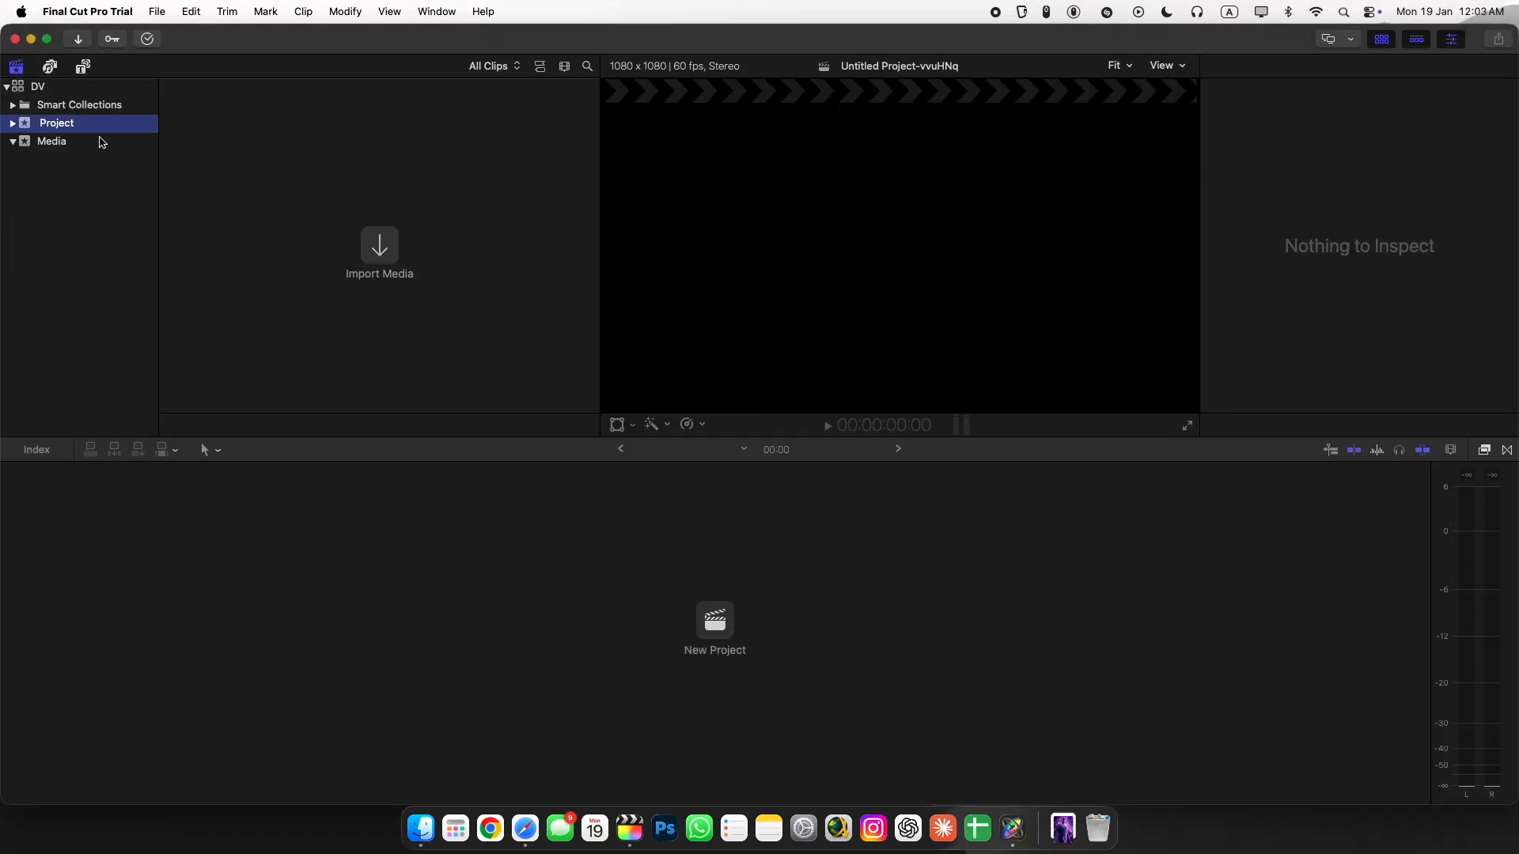
key(super+n)
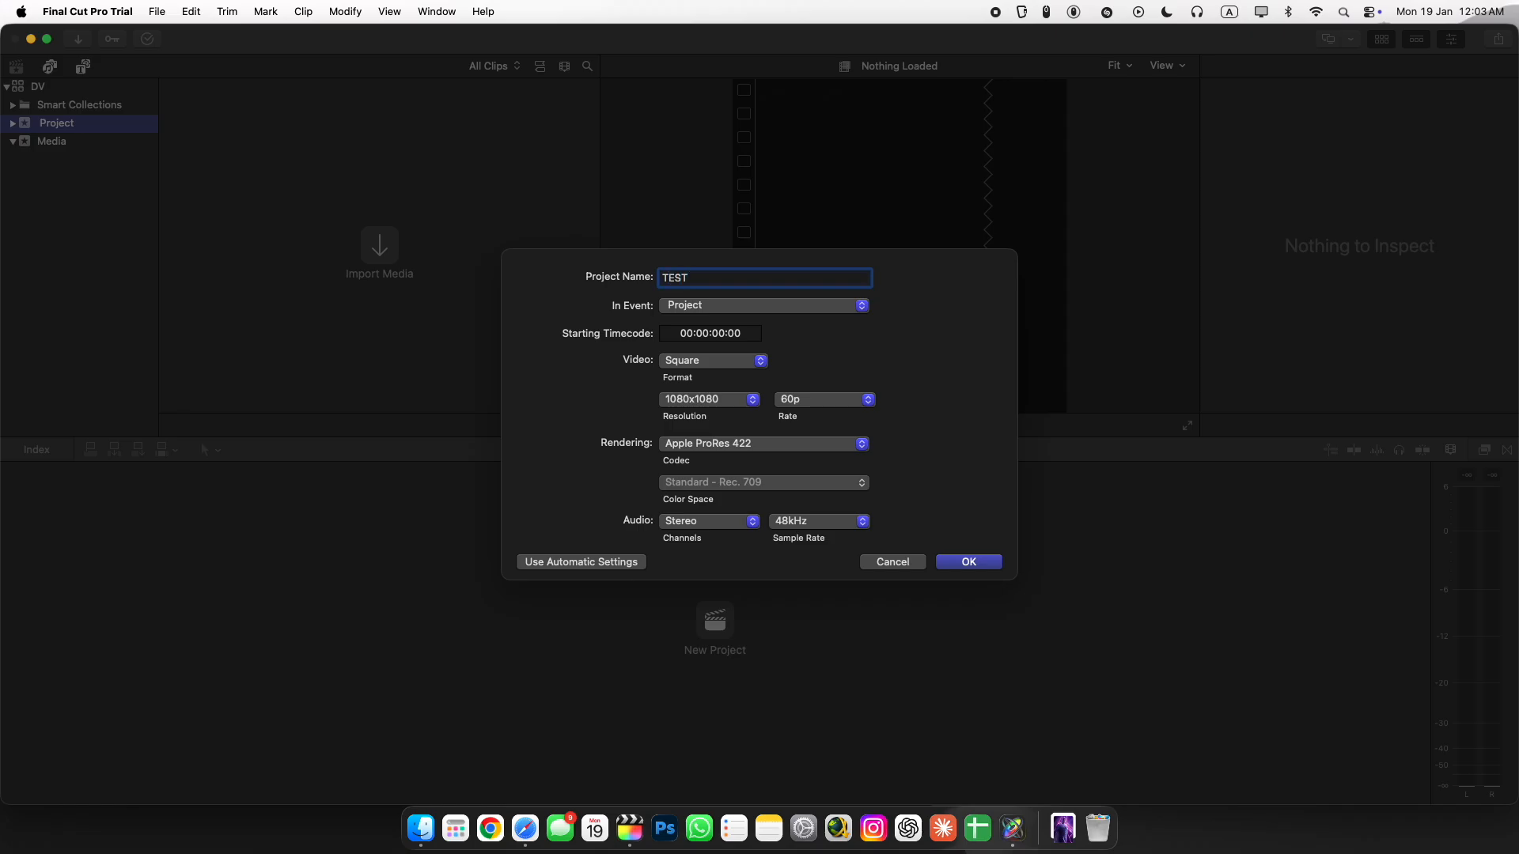
key(Return)
Add the Fade Characters Left In title from the Tutorial category to the start of the empty timeline.
click(83, 67)
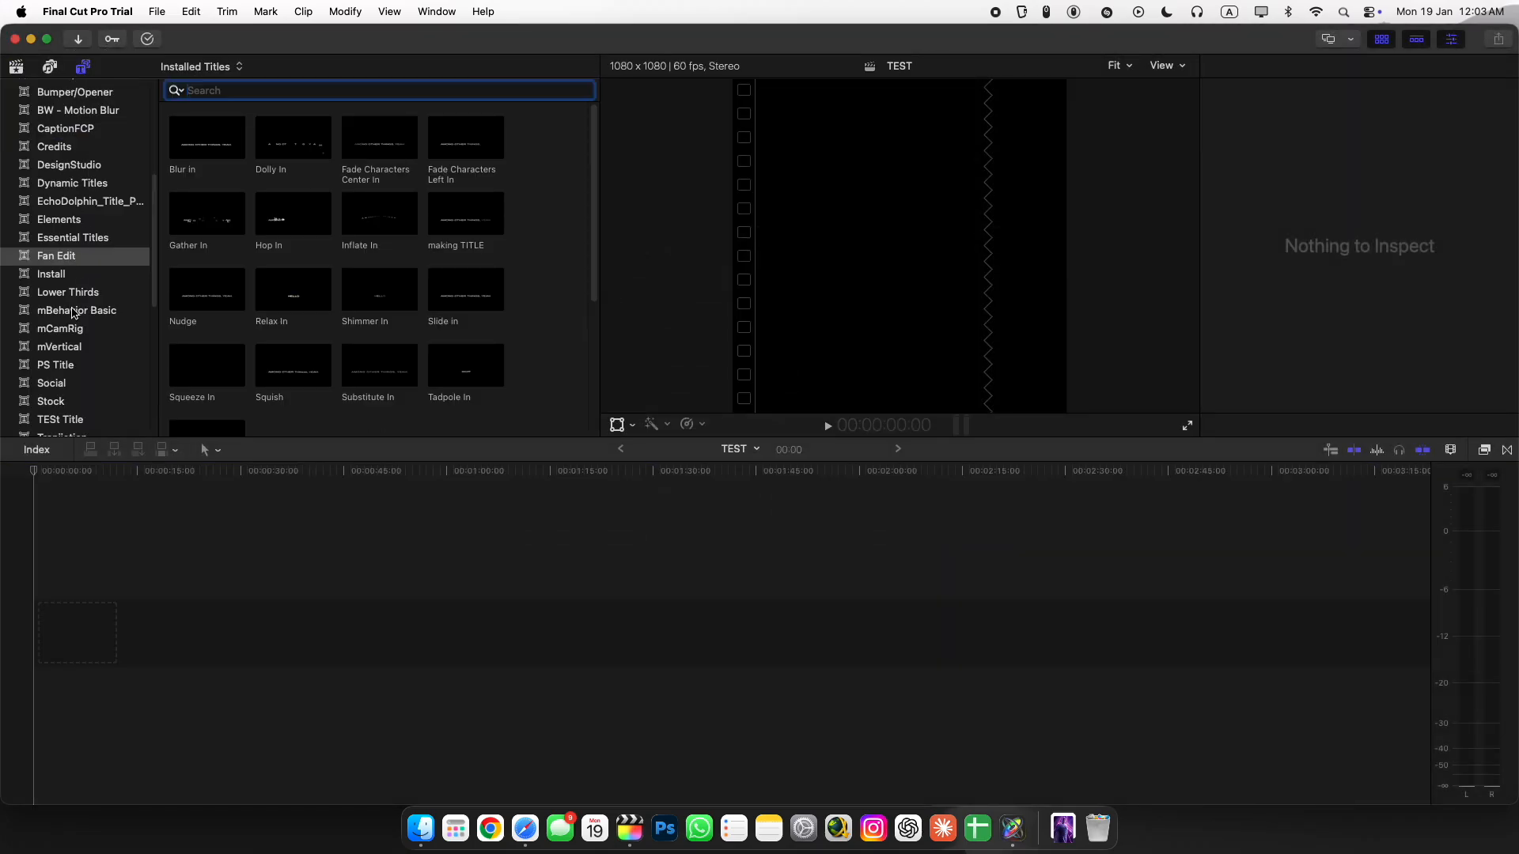
scroll(76, 392, down, 2)
click(50, 390)
drag(232, 160, 43, 633)
key(shift+z)
key(super+minus)
key(super+minus)
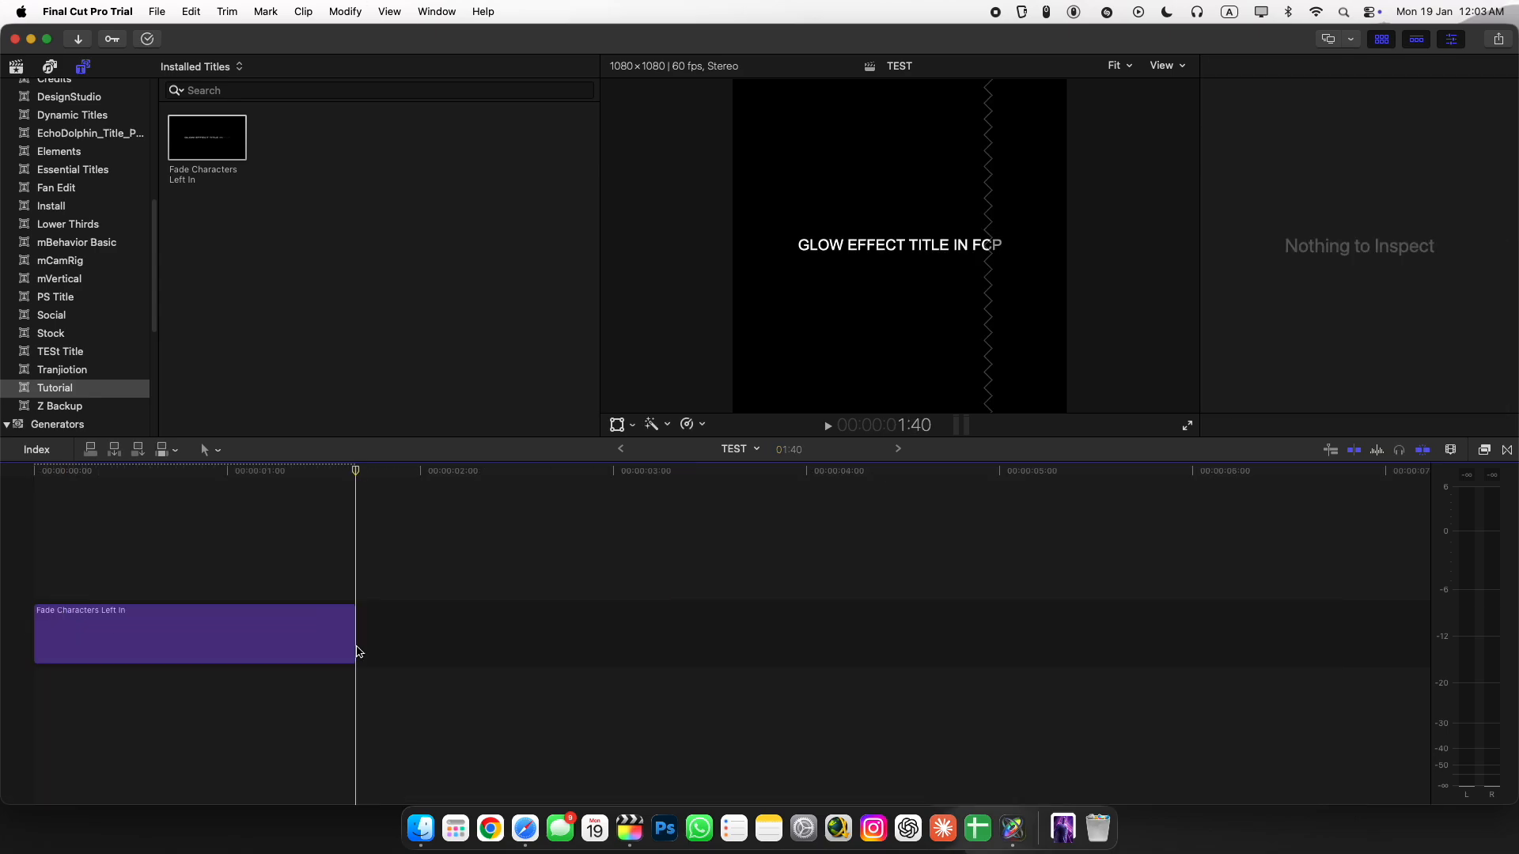
Extend the title clip to a duration of 6:31 and play back the reveal.
drag(356, 649, 1292, 644)
key(space)
key(space)
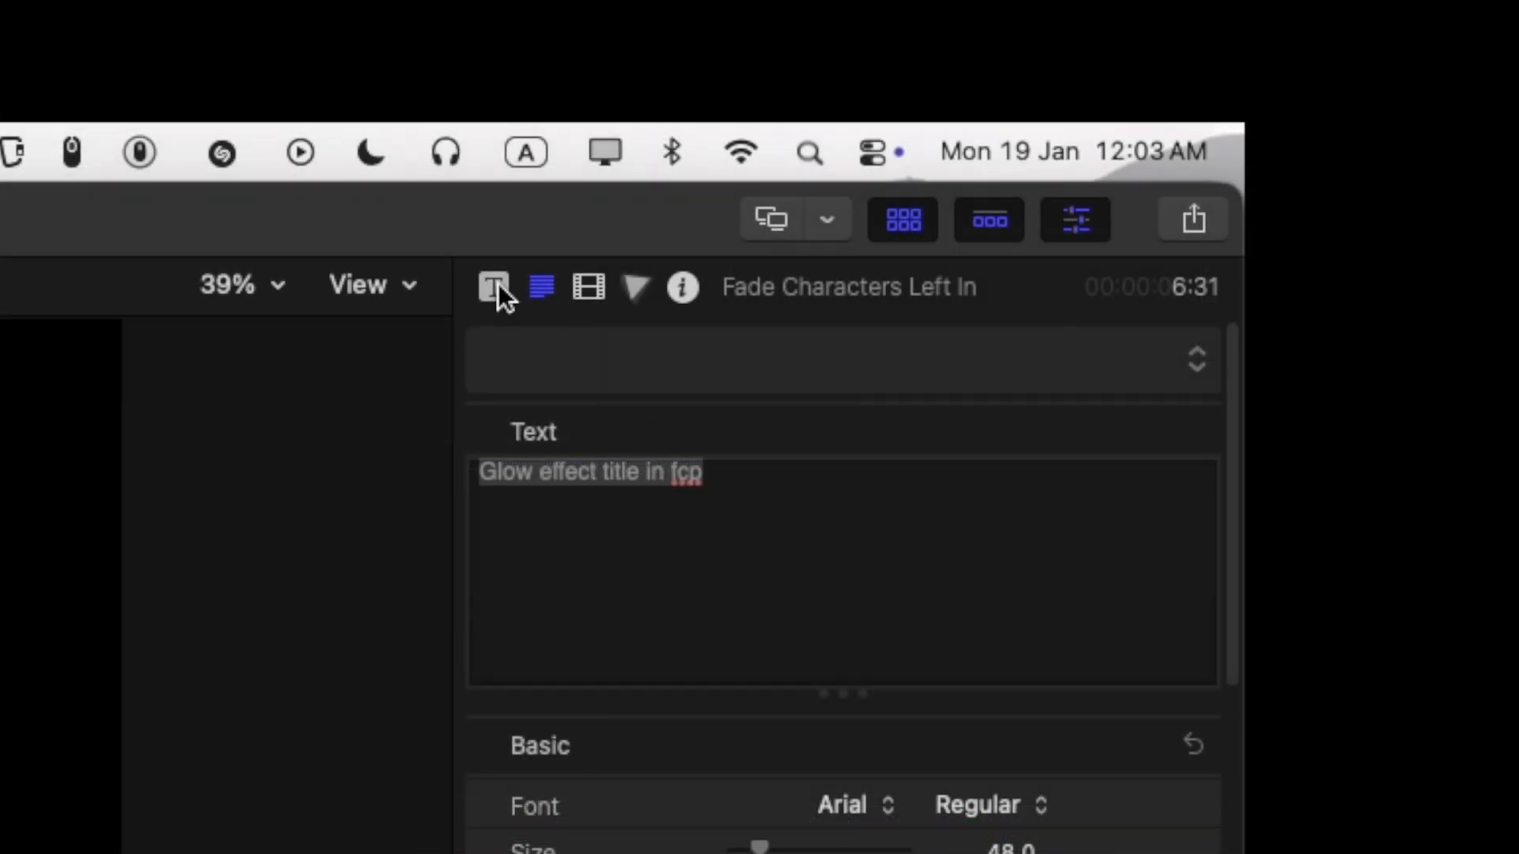
Show the title clip's published parameters and examine the reveal at different points of the clip.
click(497, 284)
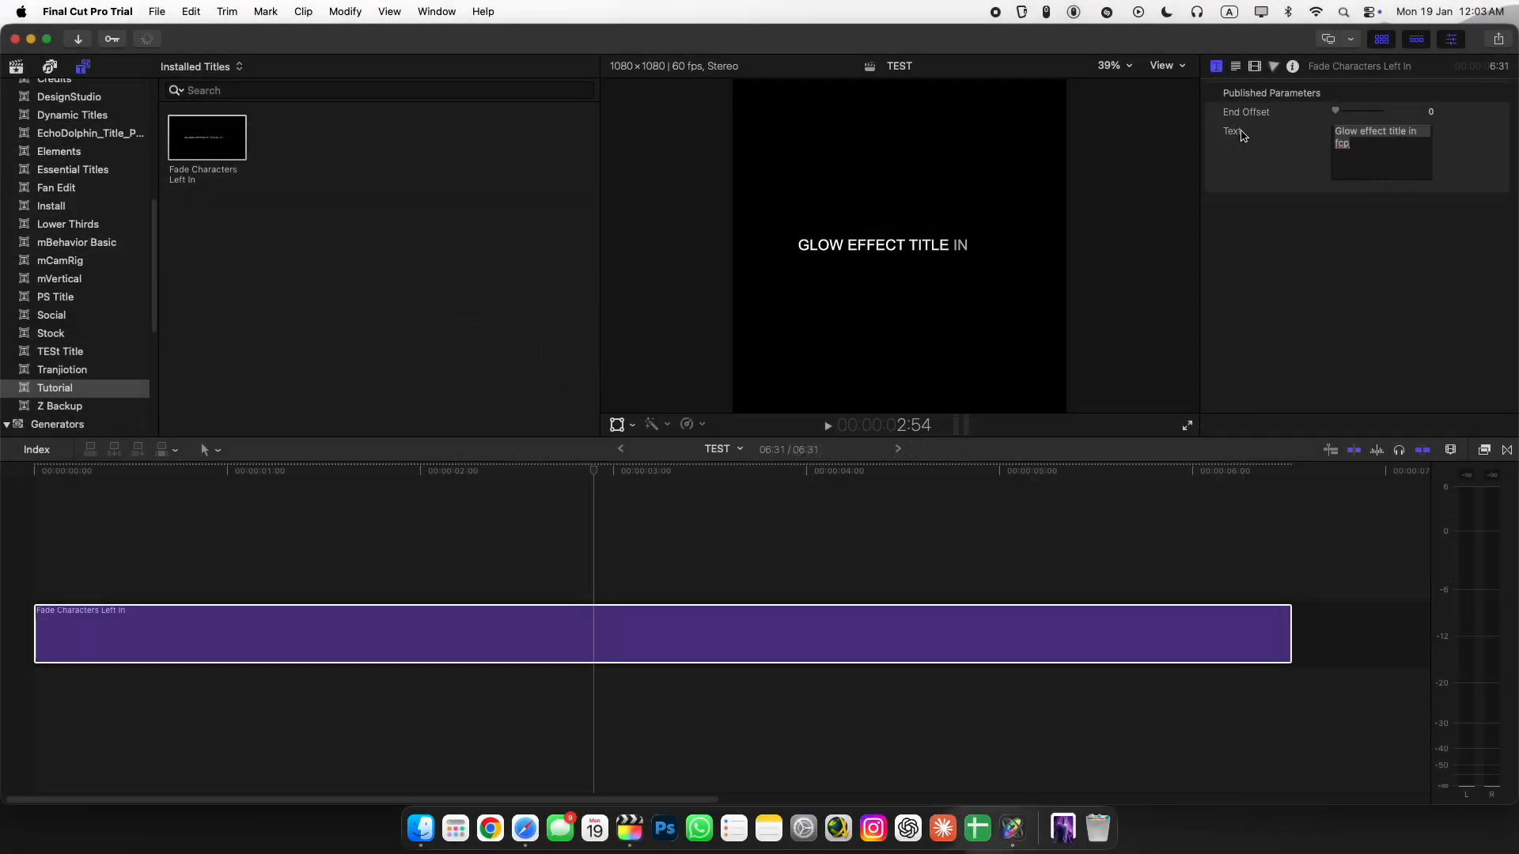
key(super+a)
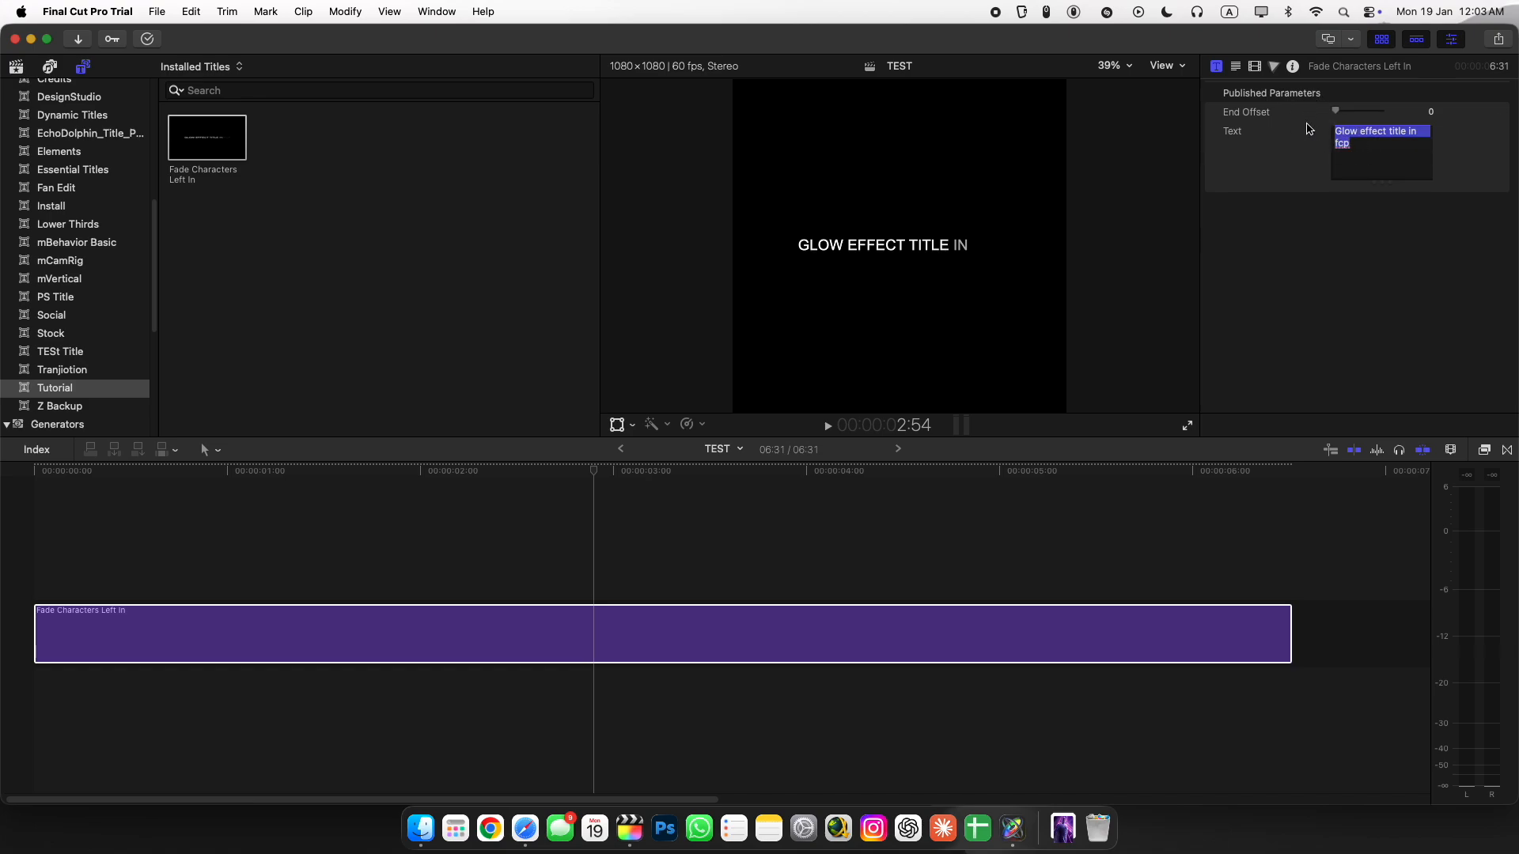
click(545, 509)
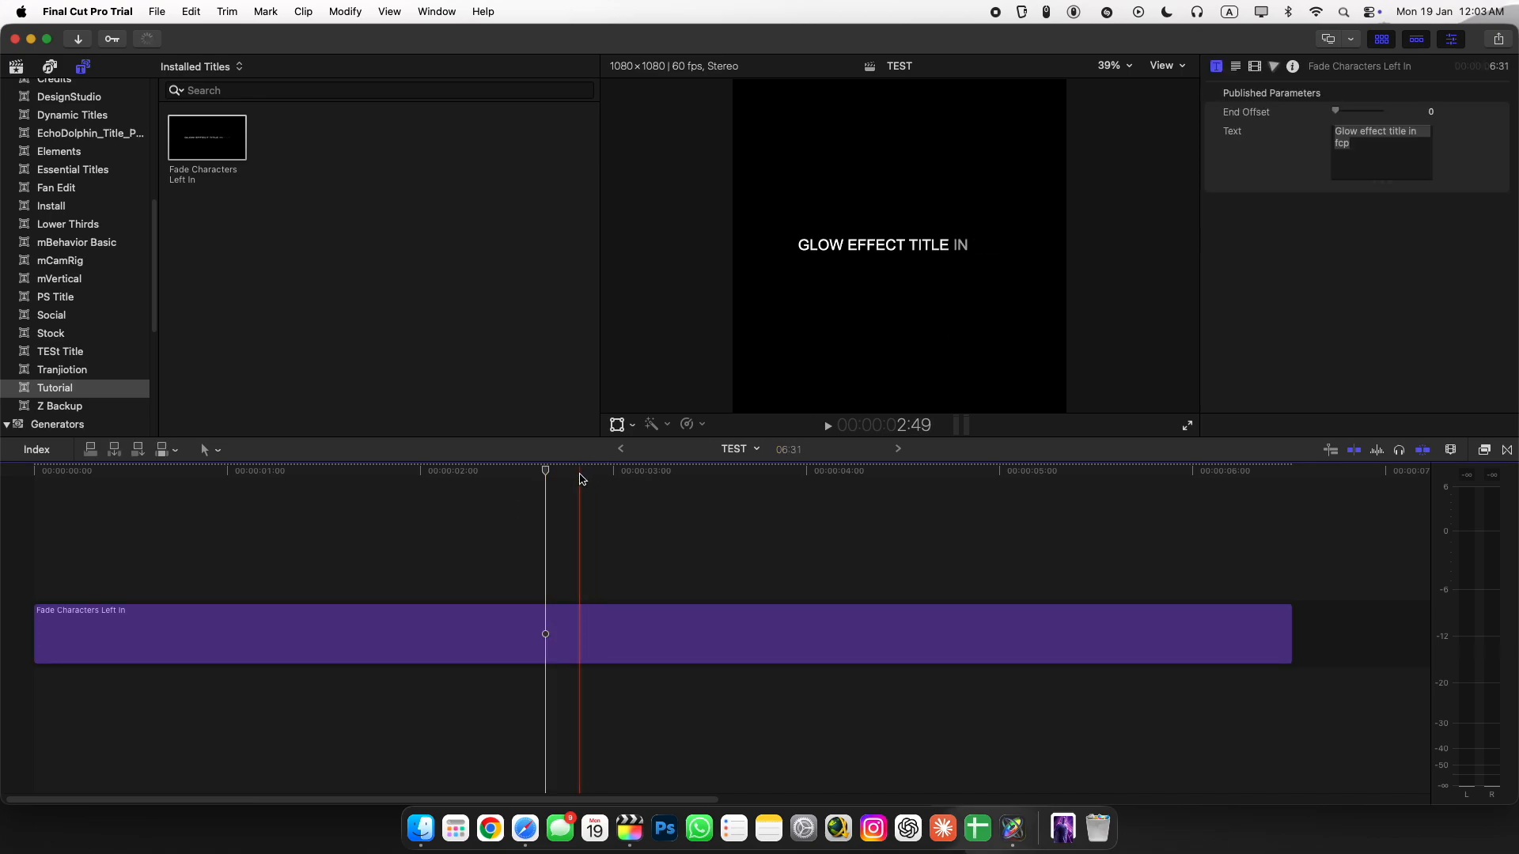
click(587, 613)
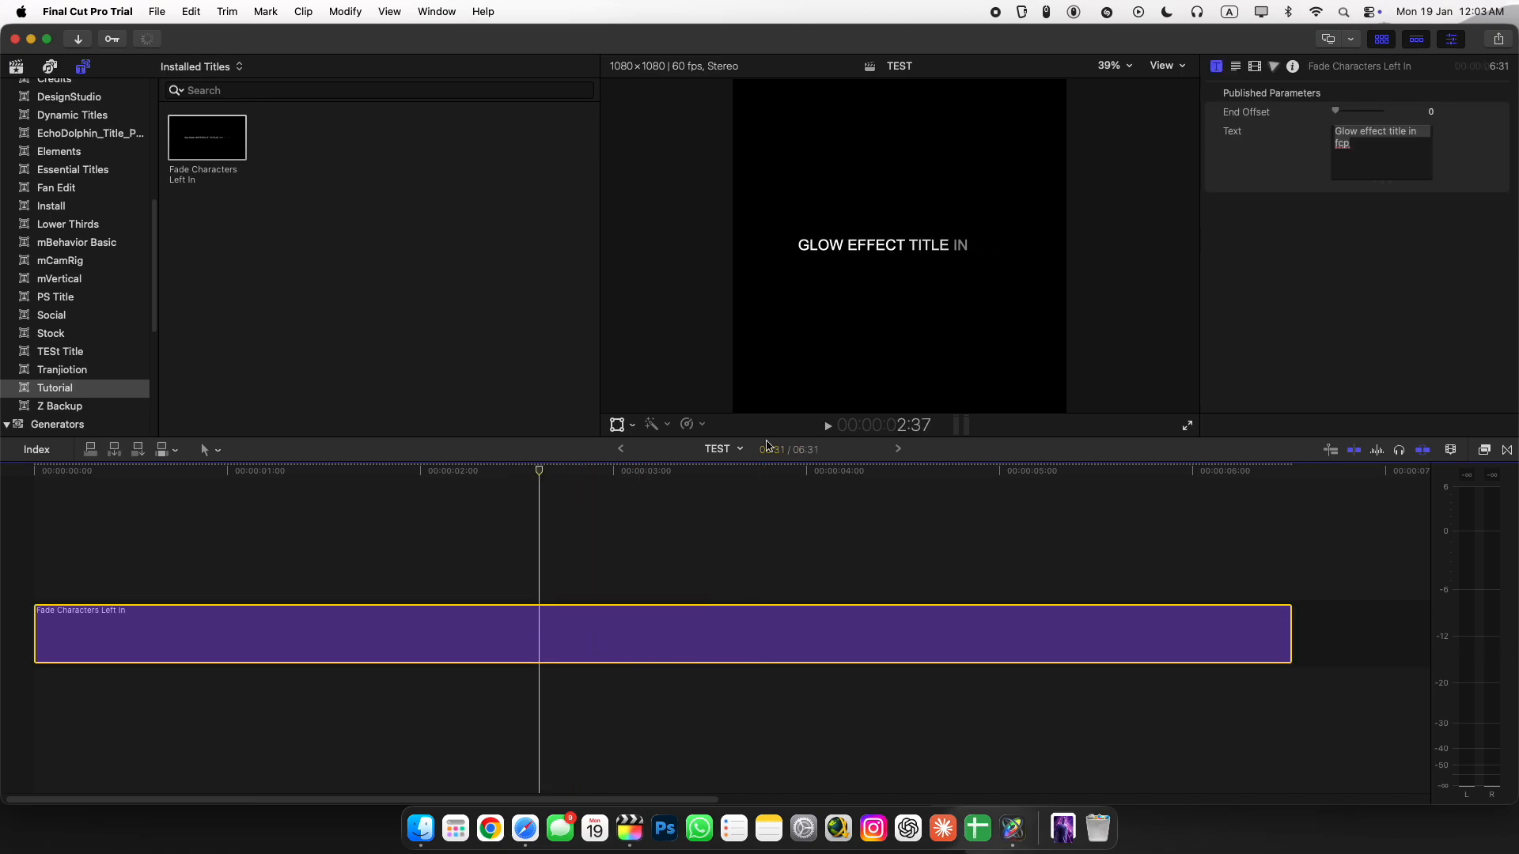
click(189, 471)
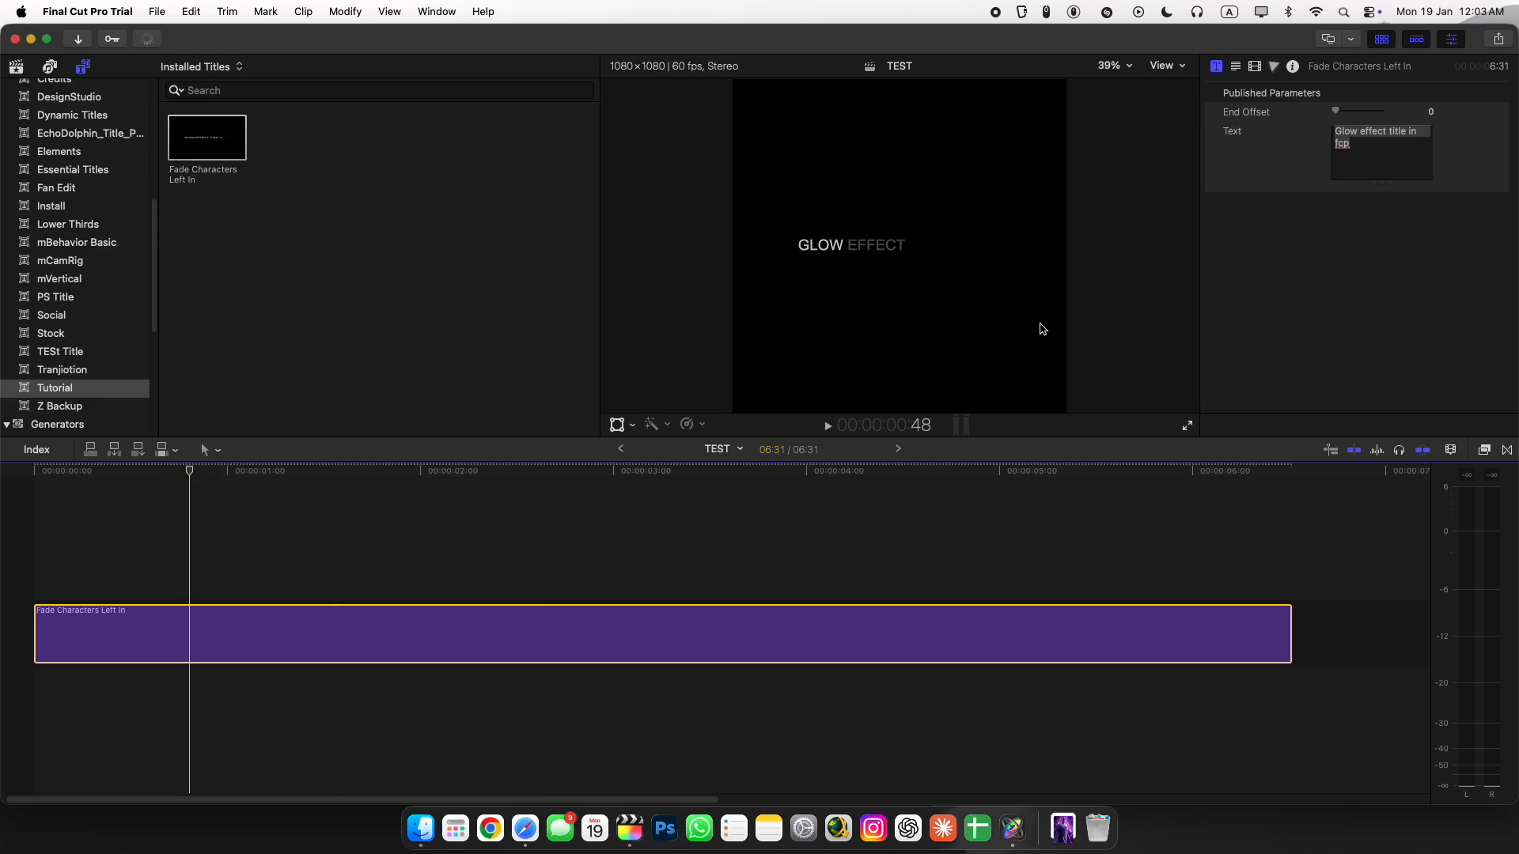
Raise the title's End Offset to 77 and play the clip to check the reveal speed.
drag(1337, 115, 1371, 108)
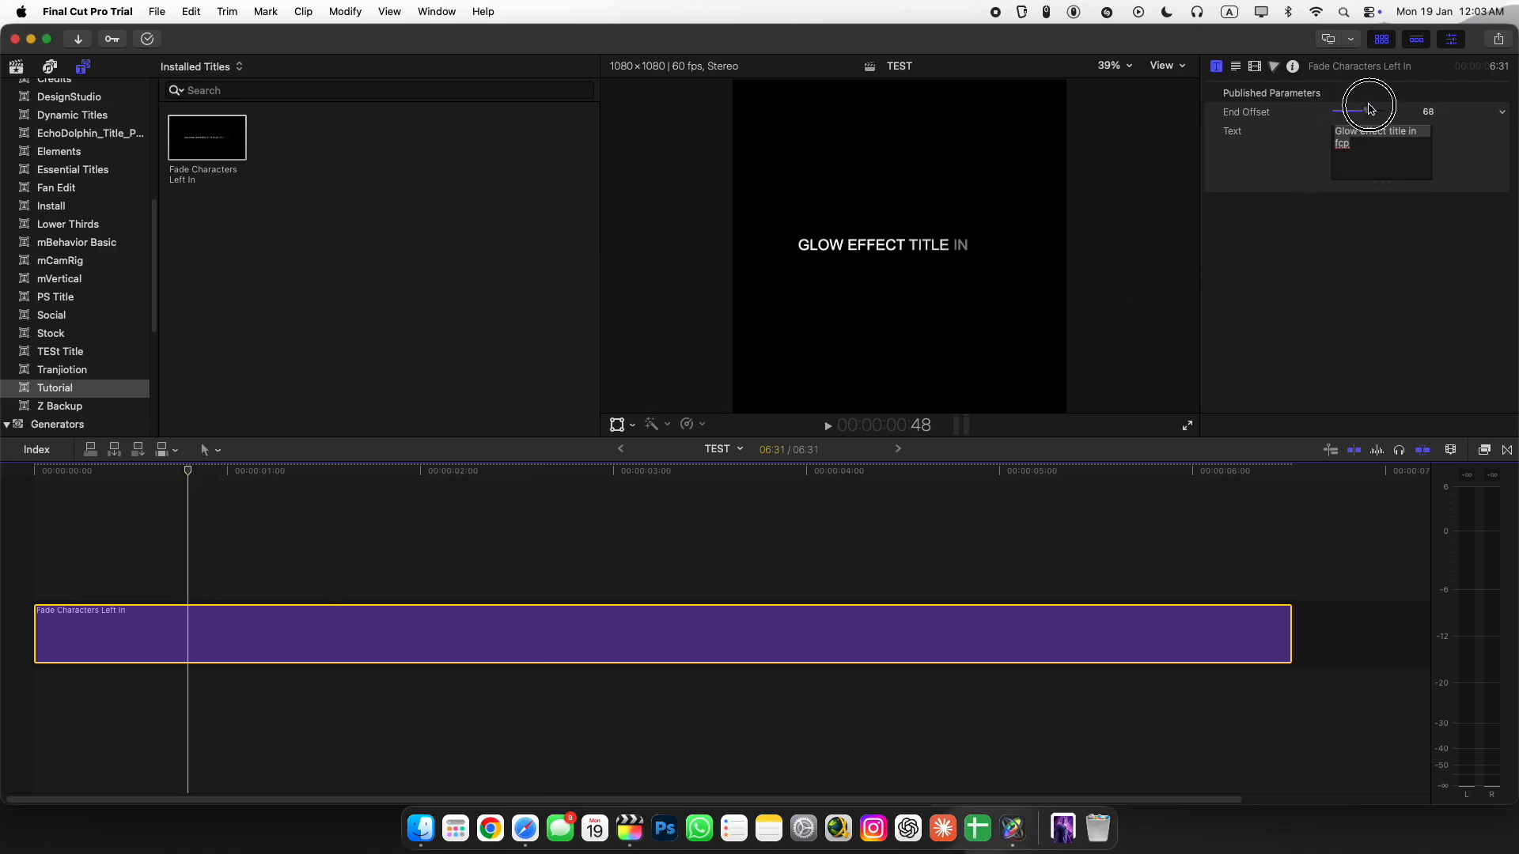
key(space)
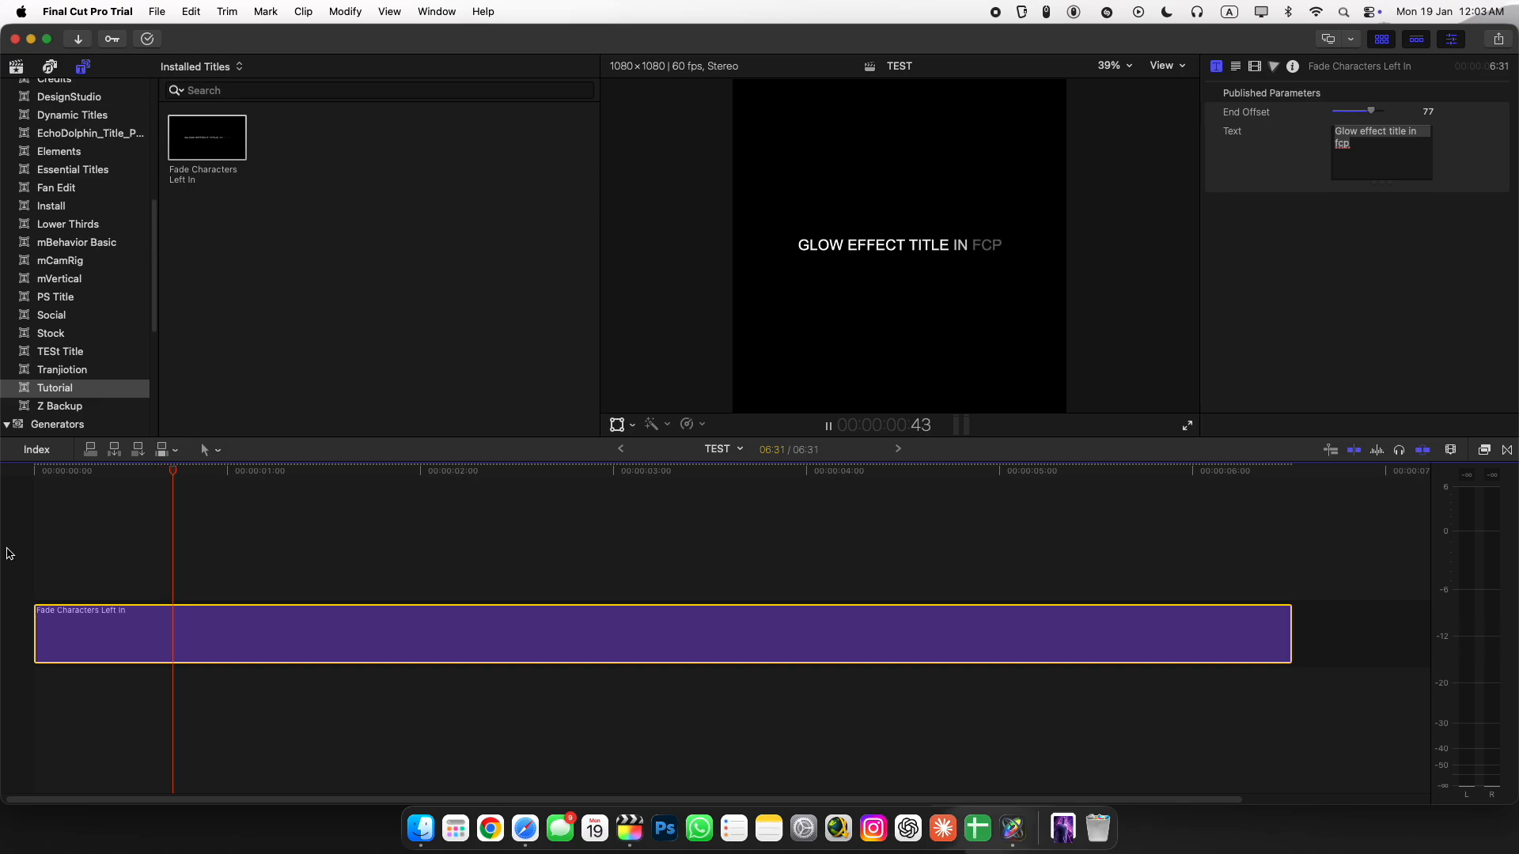
key(space)
key(space)
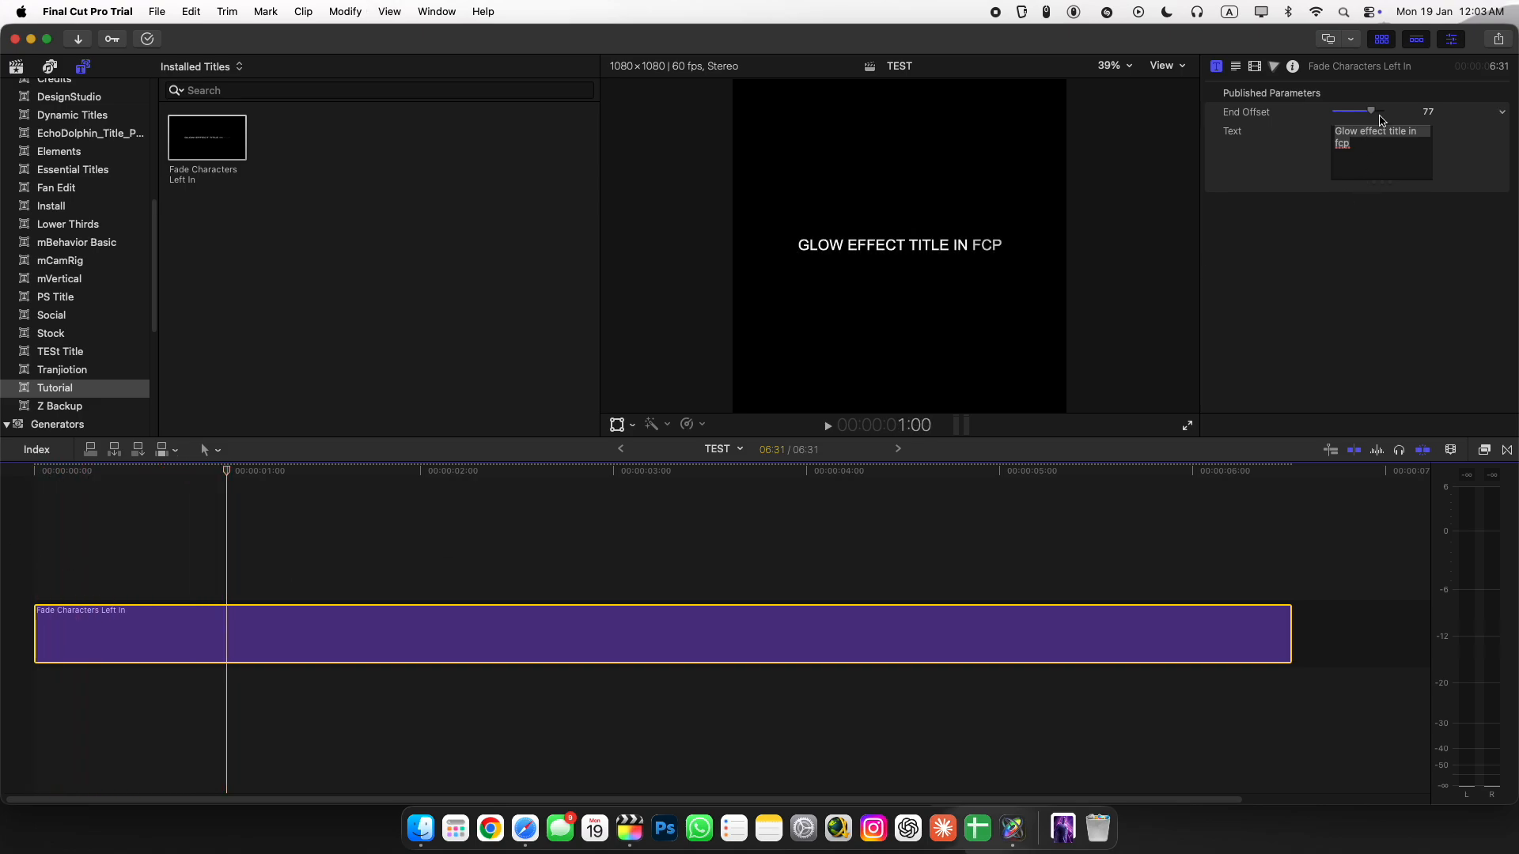
Return the title's End Offset to 0 and play the clip to compare the reveal speed.
drag(1371, 112, 1047, 208)
key(space)
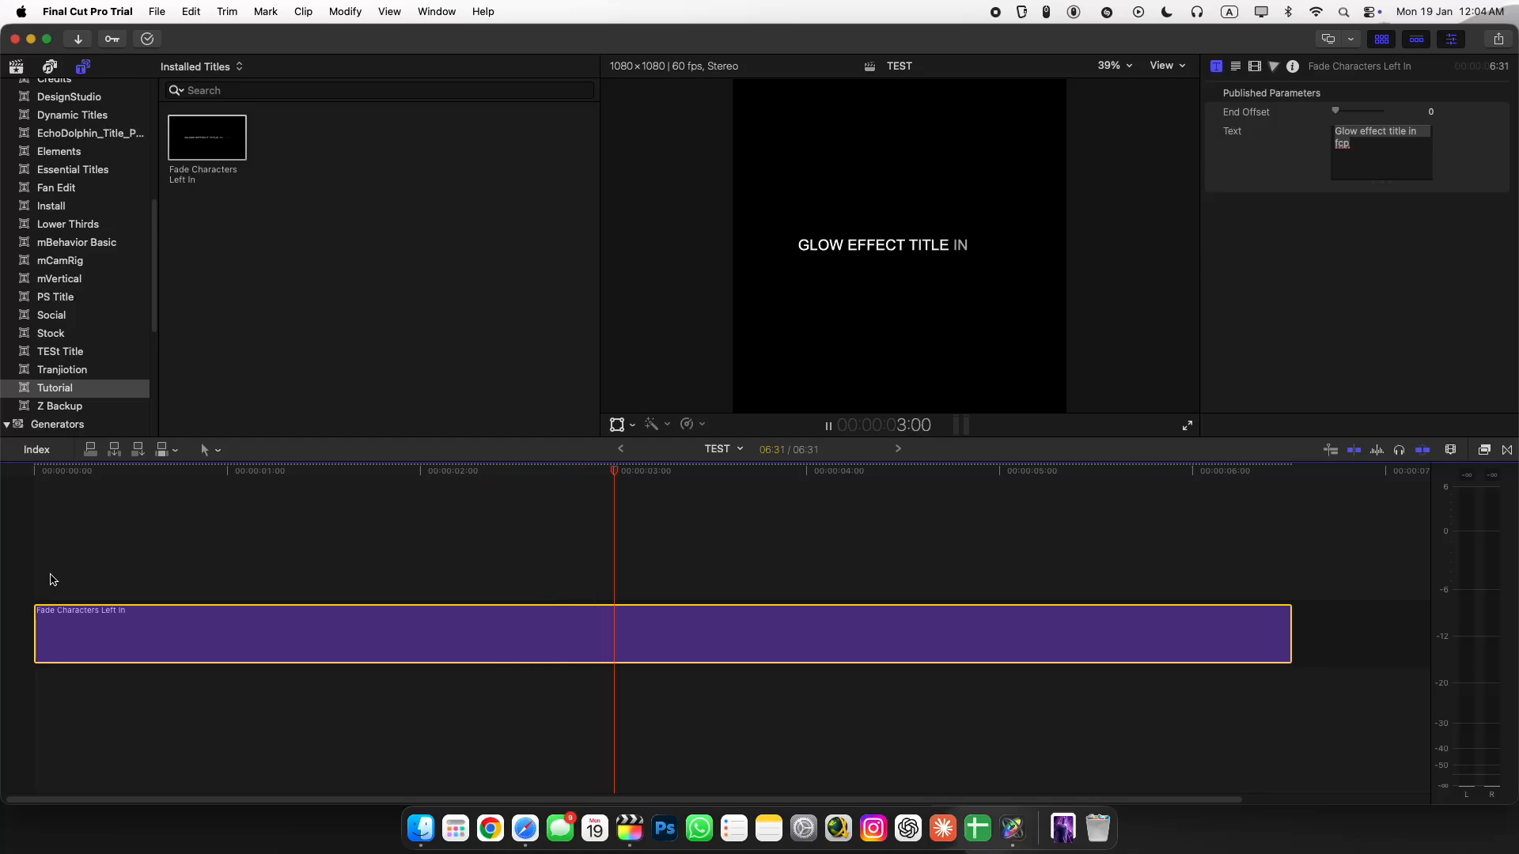
key(space)
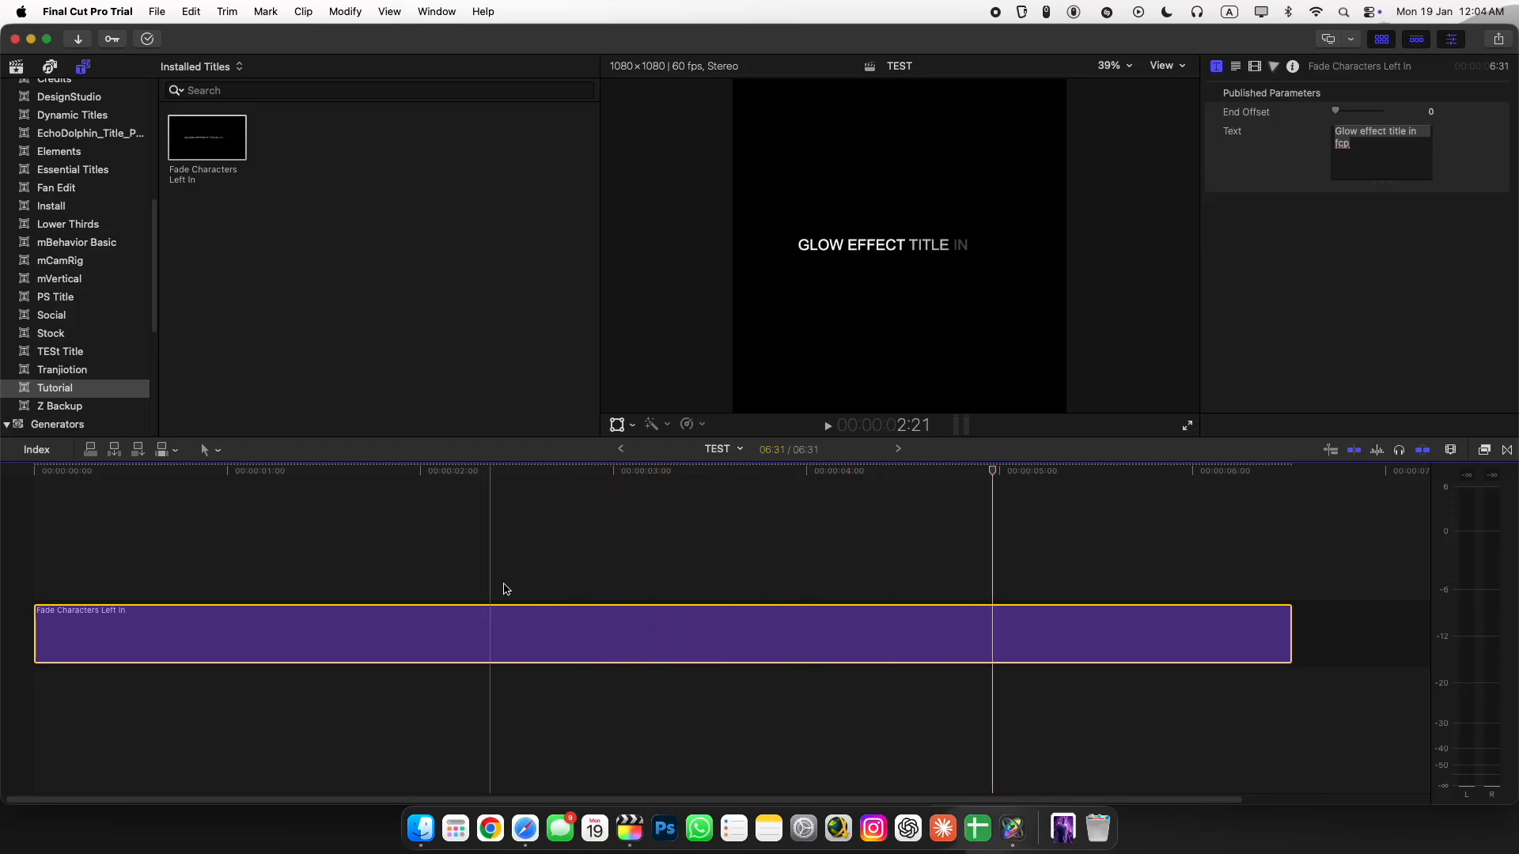
Set the title's End Offset to 65 and play the clip from its start.
drag(1357, 116, 1363, 113)
key(space)
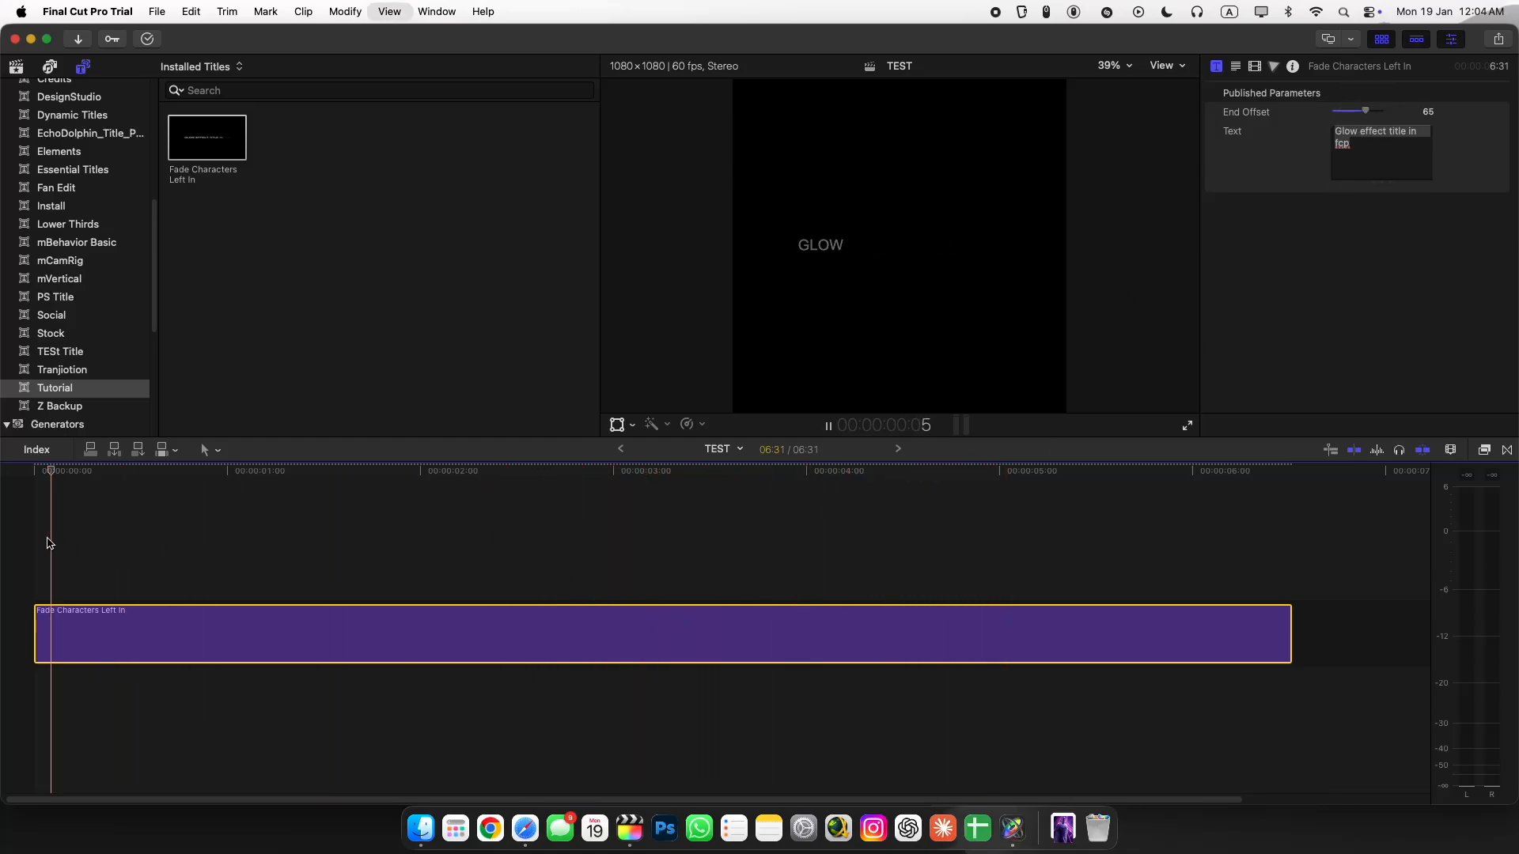
Play the opening of the title clip to check the reveal, and raise the title's End Offset.
key(space)
key(space)
key(space)
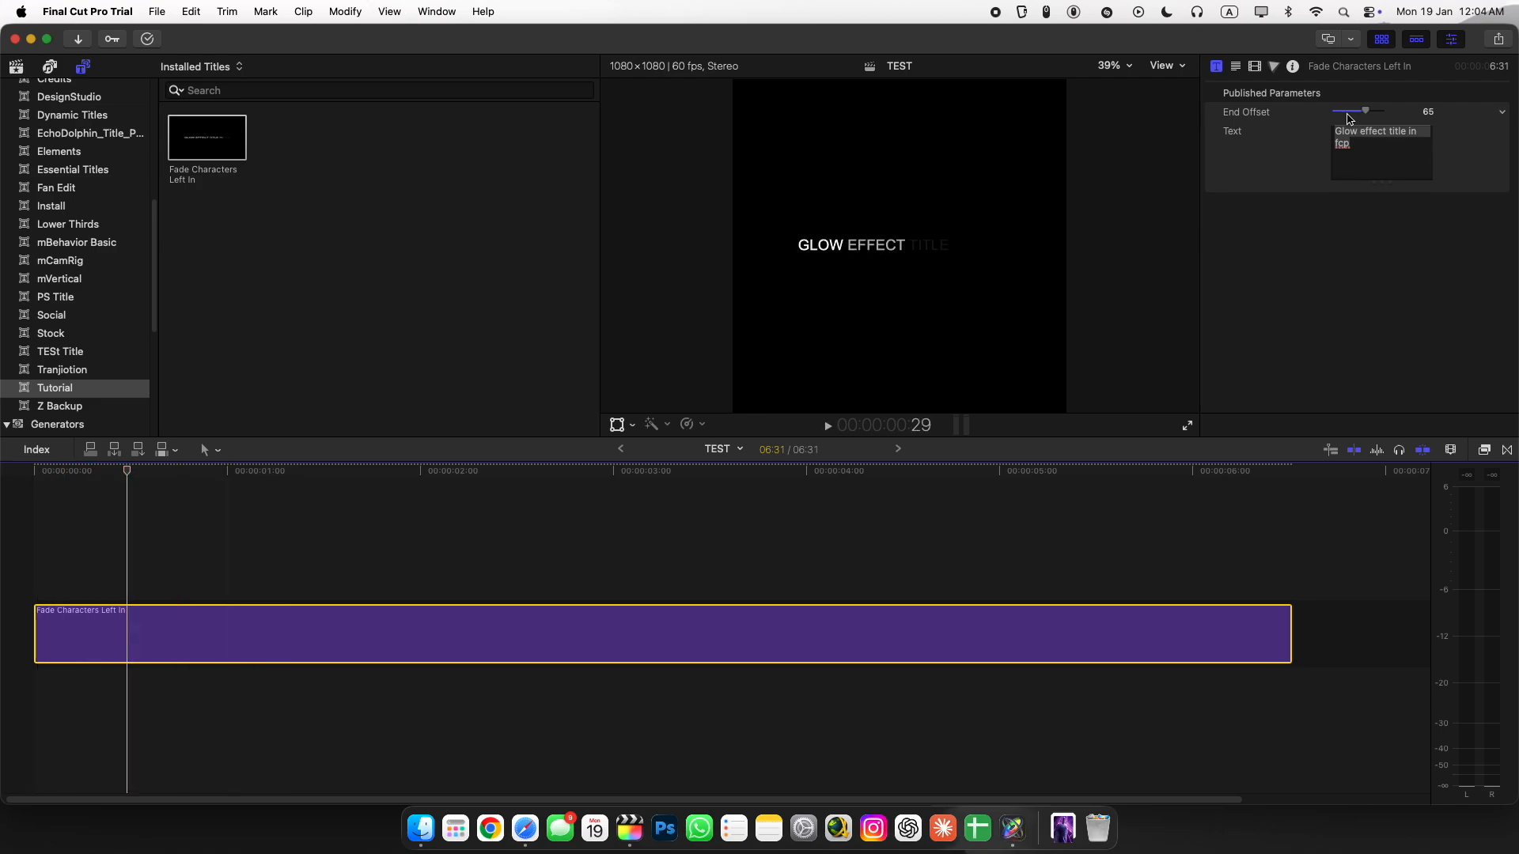
drag(1365, 111, 1426, 114)
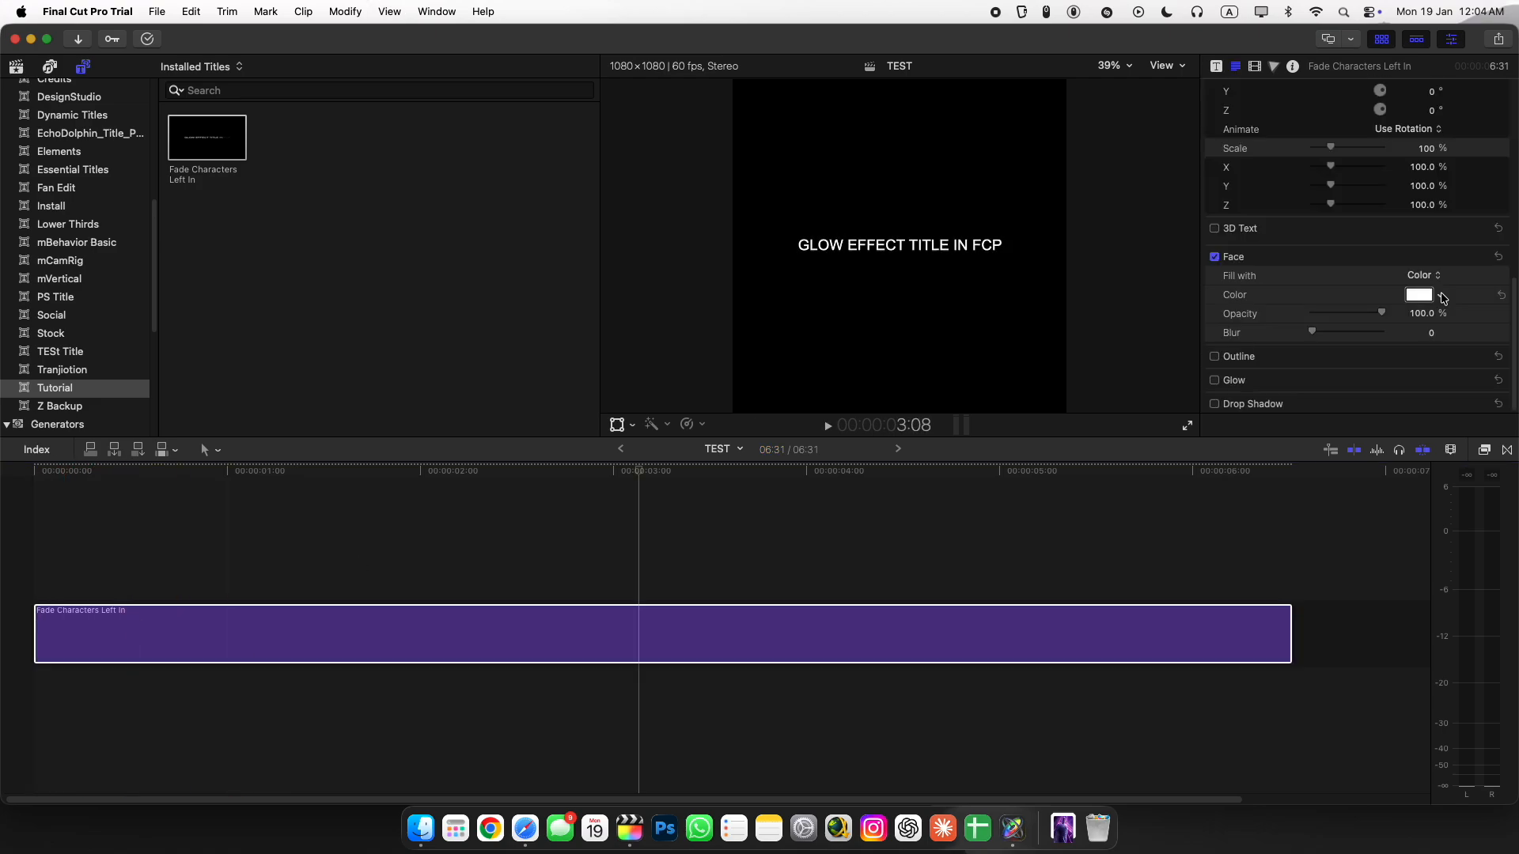
Change the title text's face color from the text settings to yellow.
click(1440, 295)
click(1415, 340)
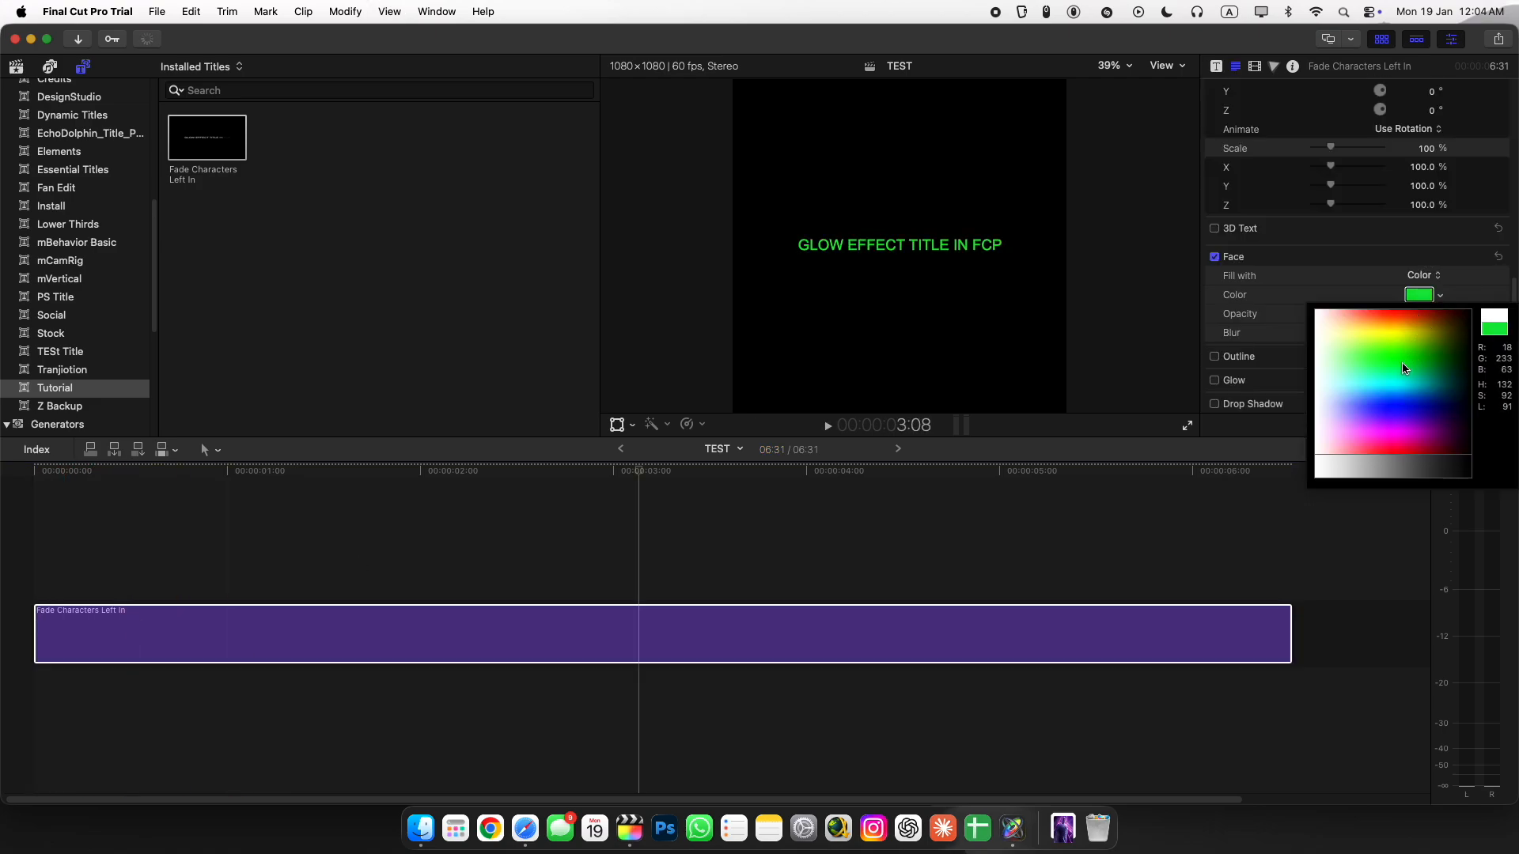
drag(1389, 372, 1384, 333)
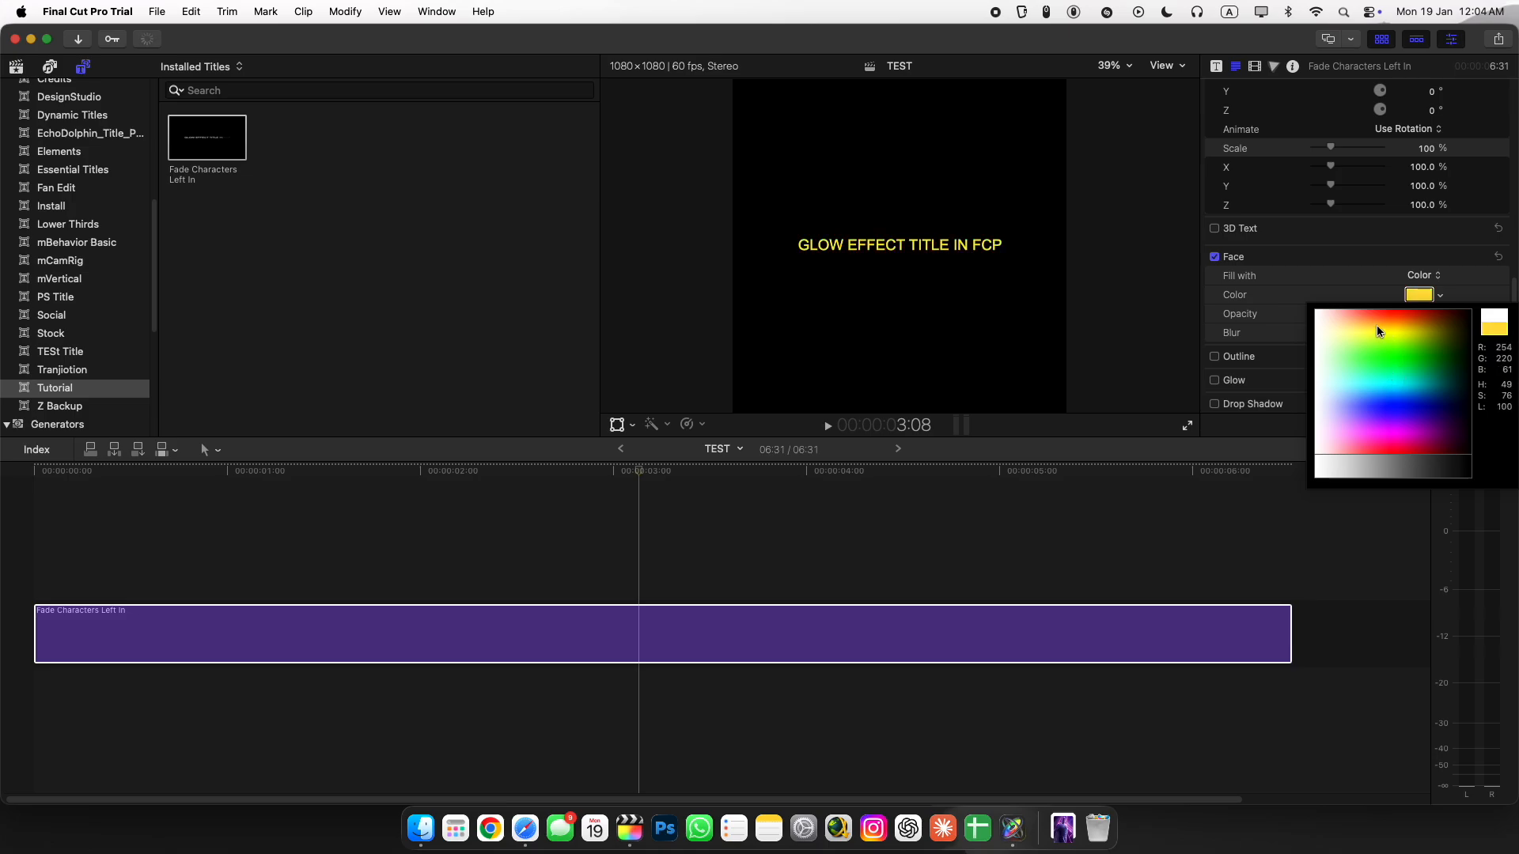
click(1379, 333)
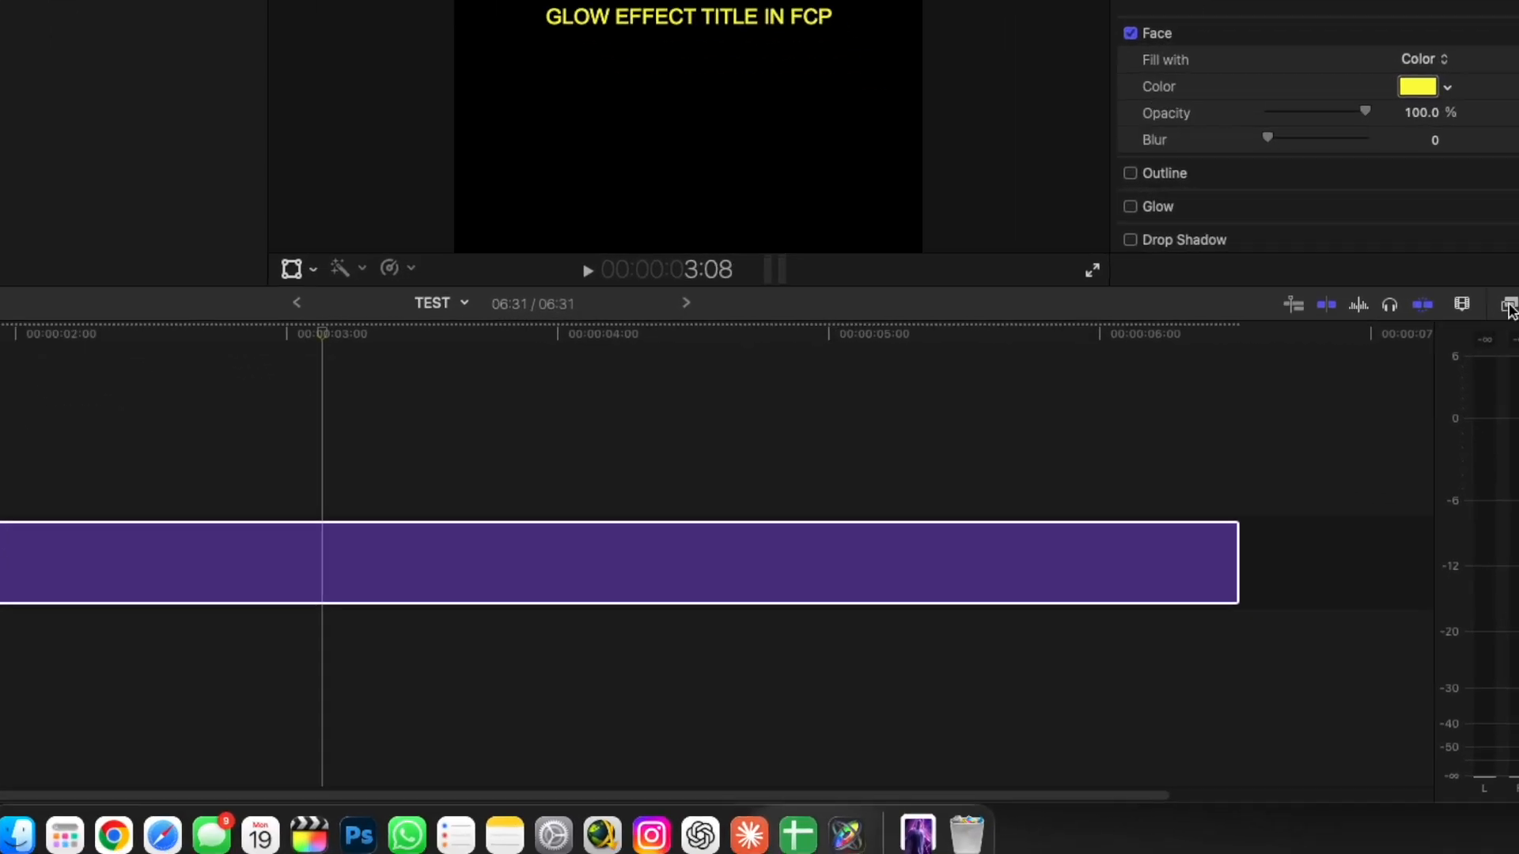
Apply the Neon effect to the title clip from the installed effects matching "neo" and show its parameters.
click(1484, 450)
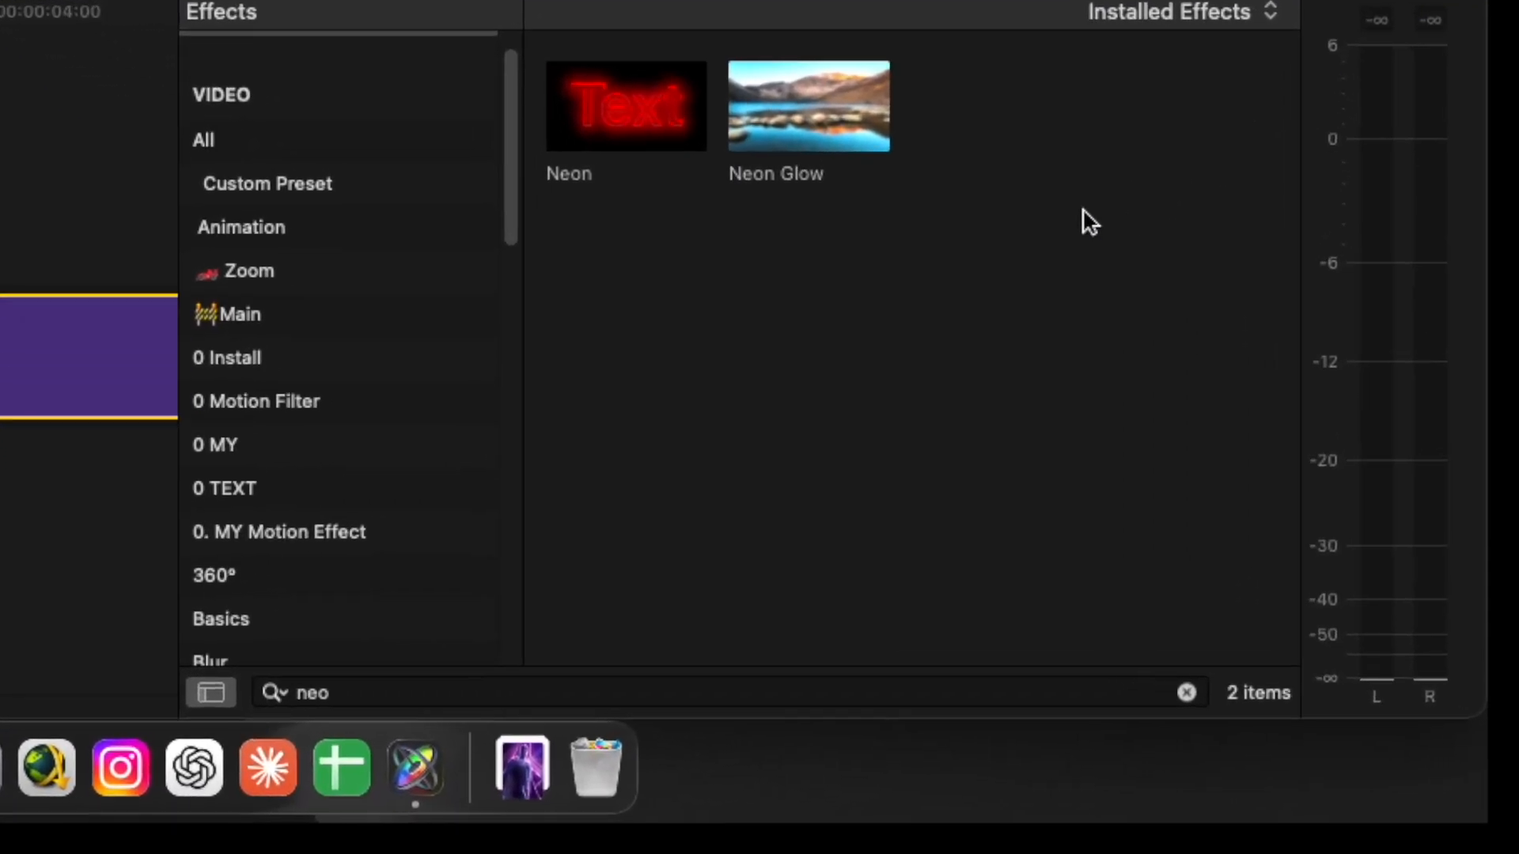
scroll(258, 239, down, 3)
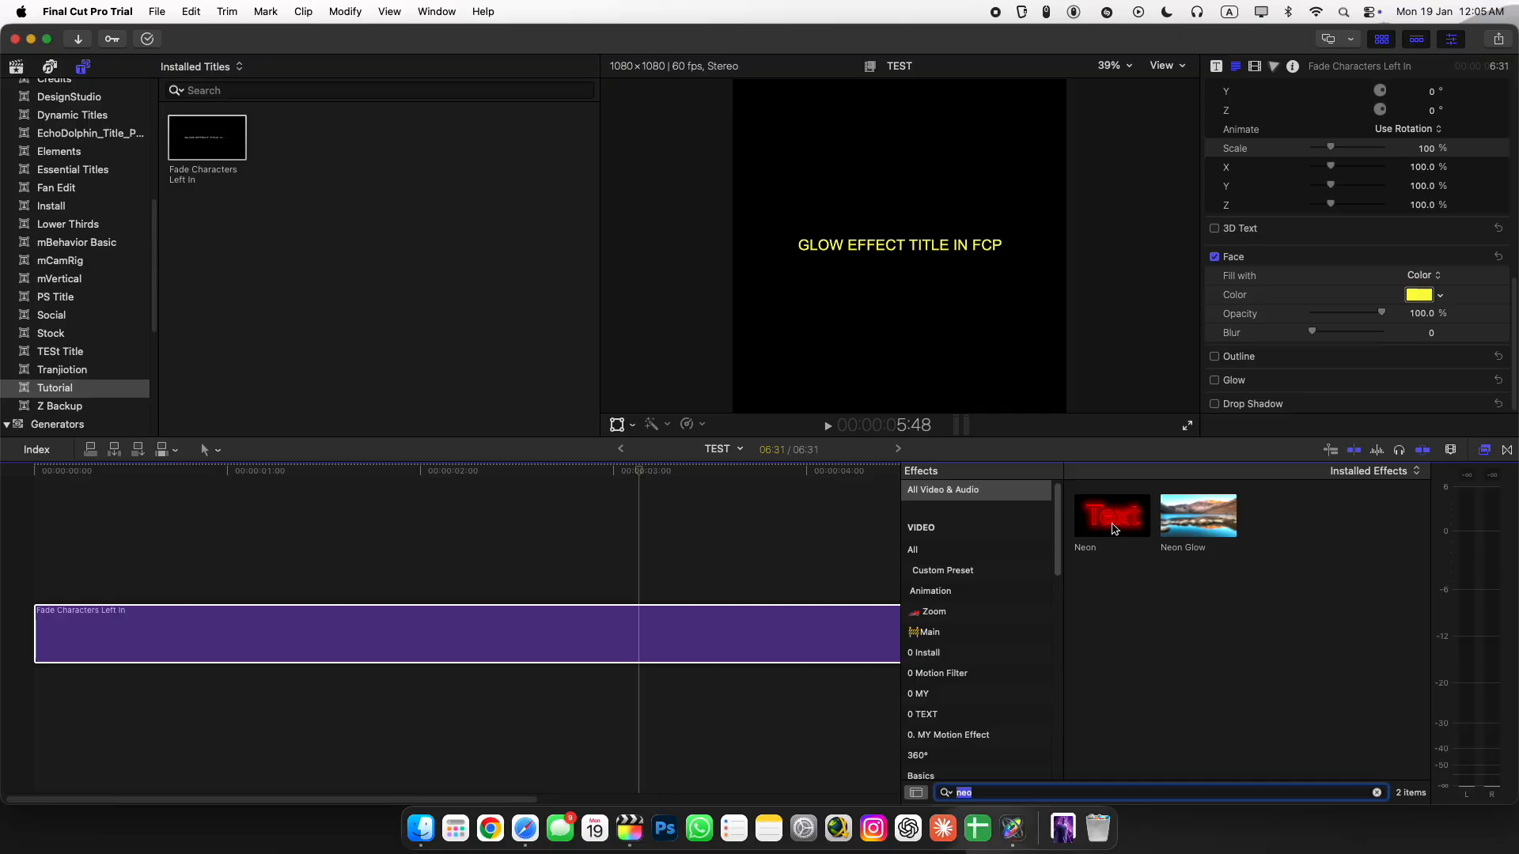
drag(605, 78, 752, 641)
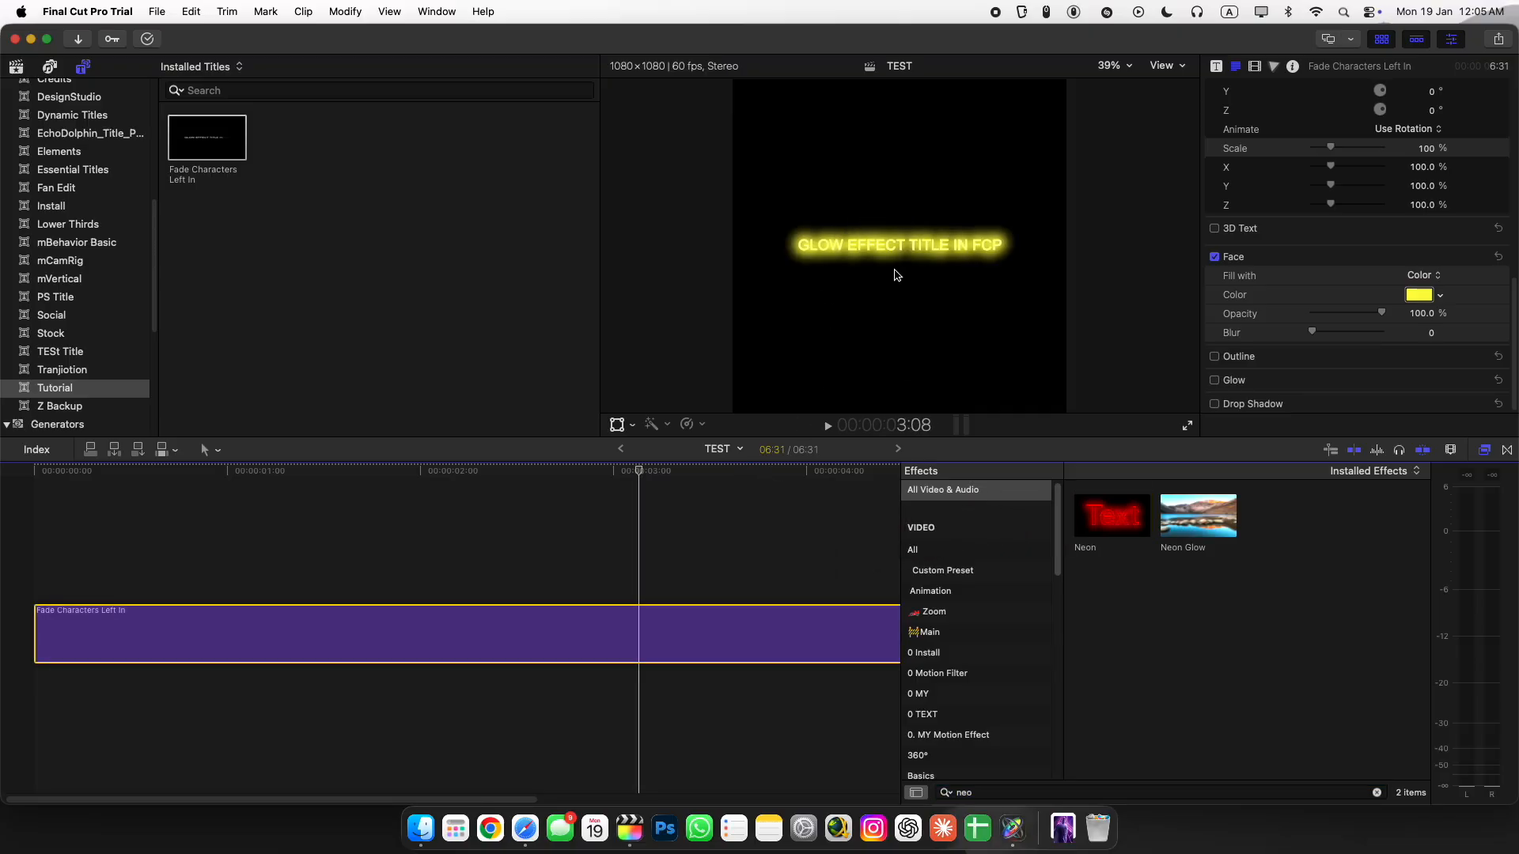
scroll(1311, 271, up, 10)
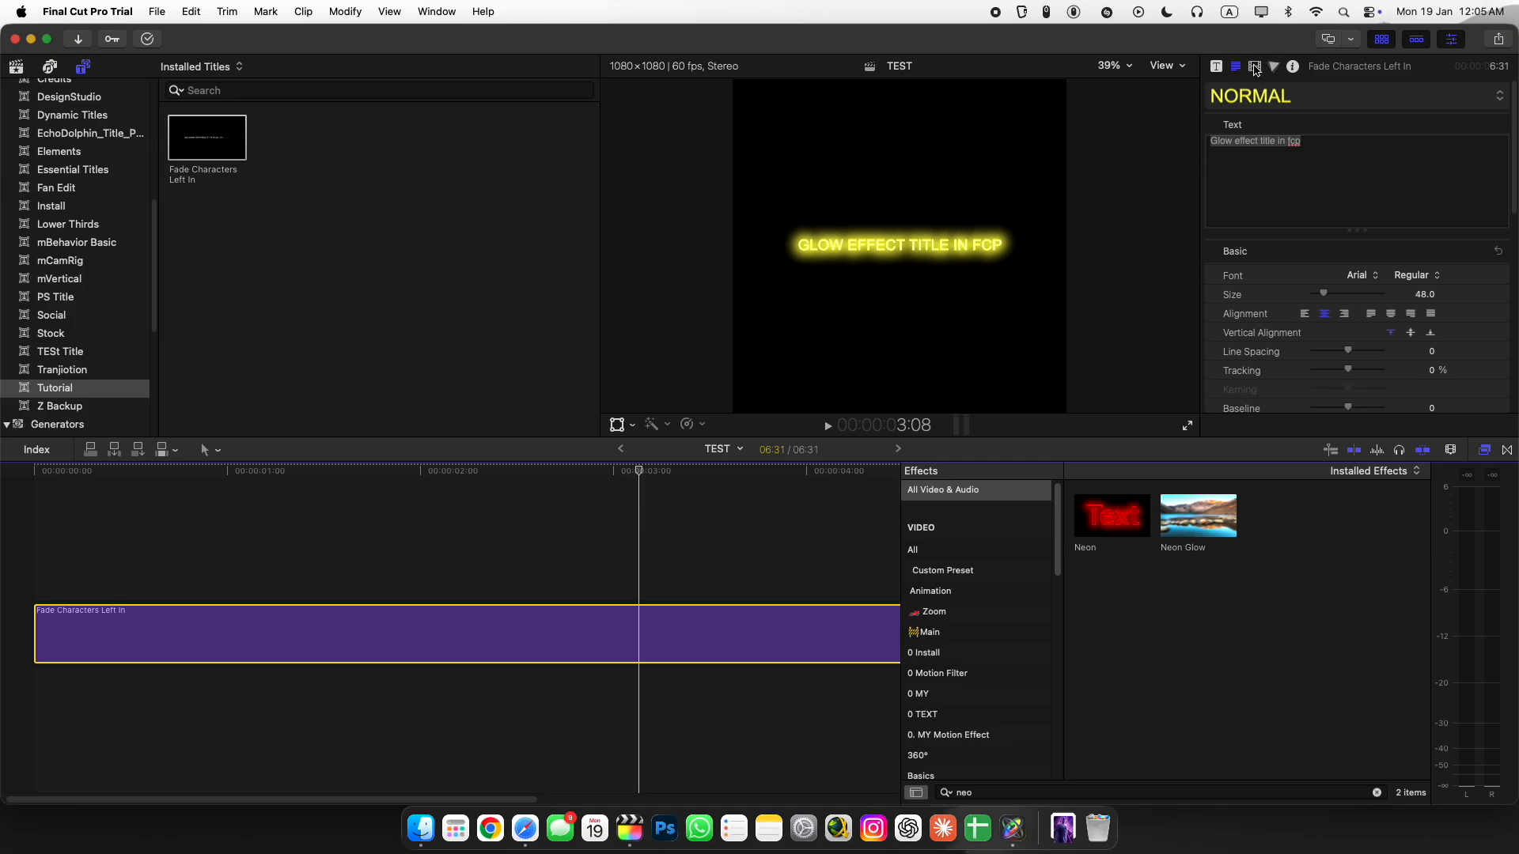
click(1255, 67)
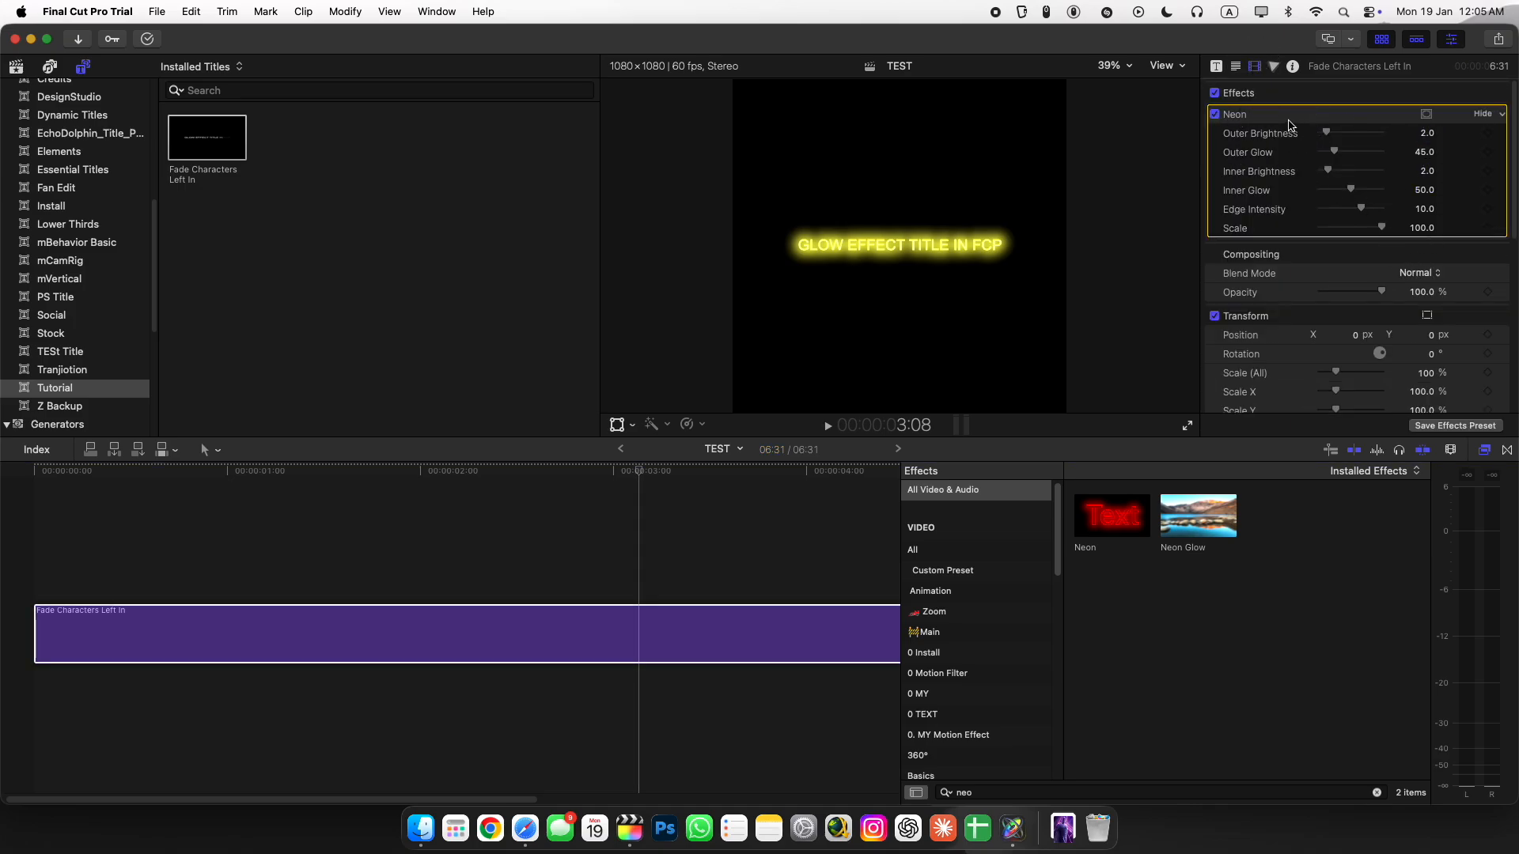
Remove the Neon effect from the title clip and apply the Neon Glow effect instead.
key(Delete)
double_click(1189, 527)
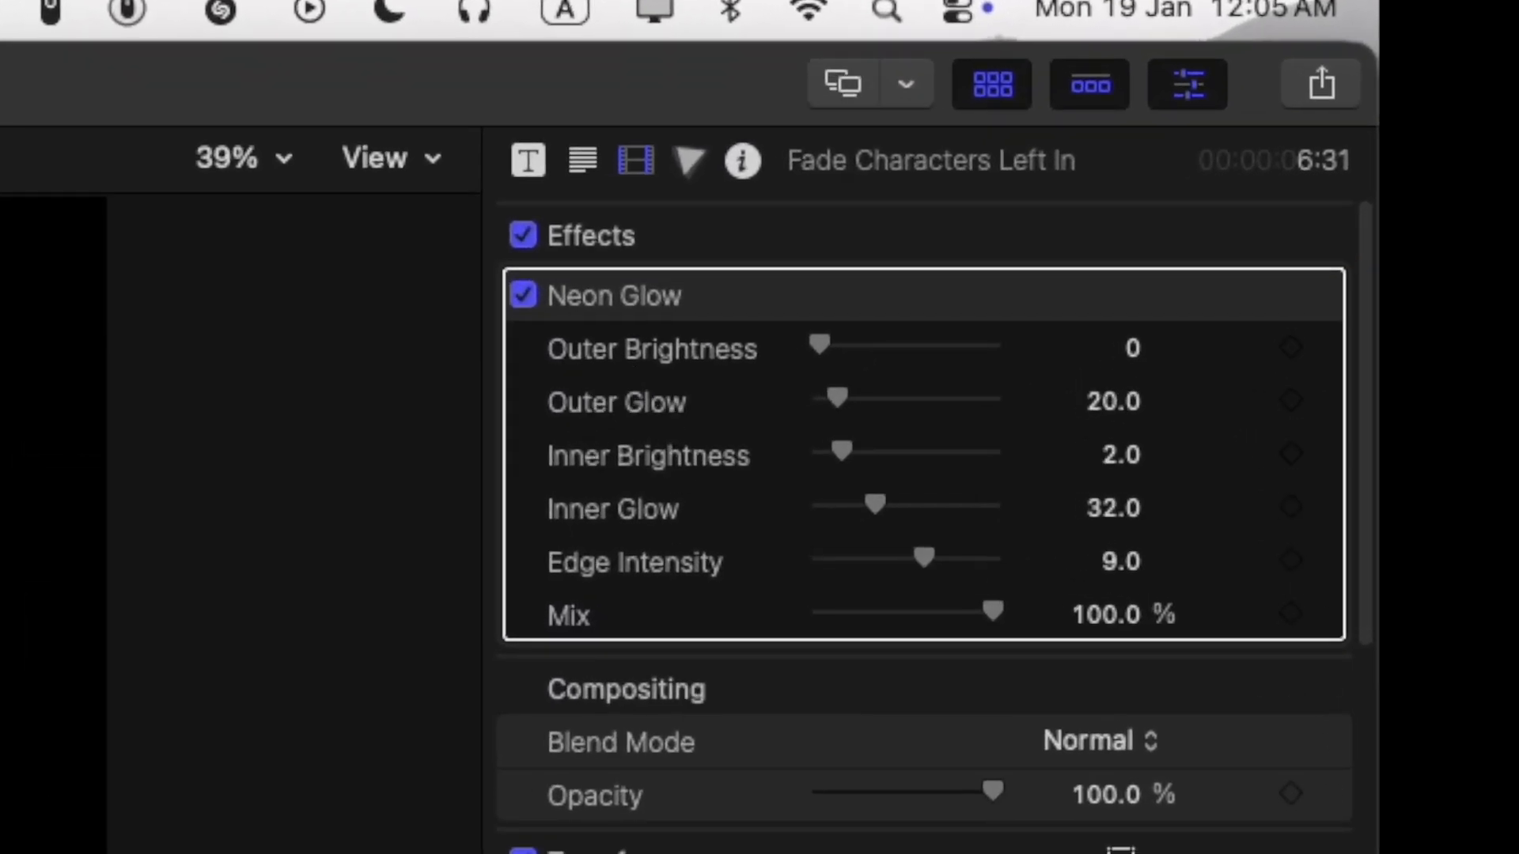
scroll(842, 781, down, 10)
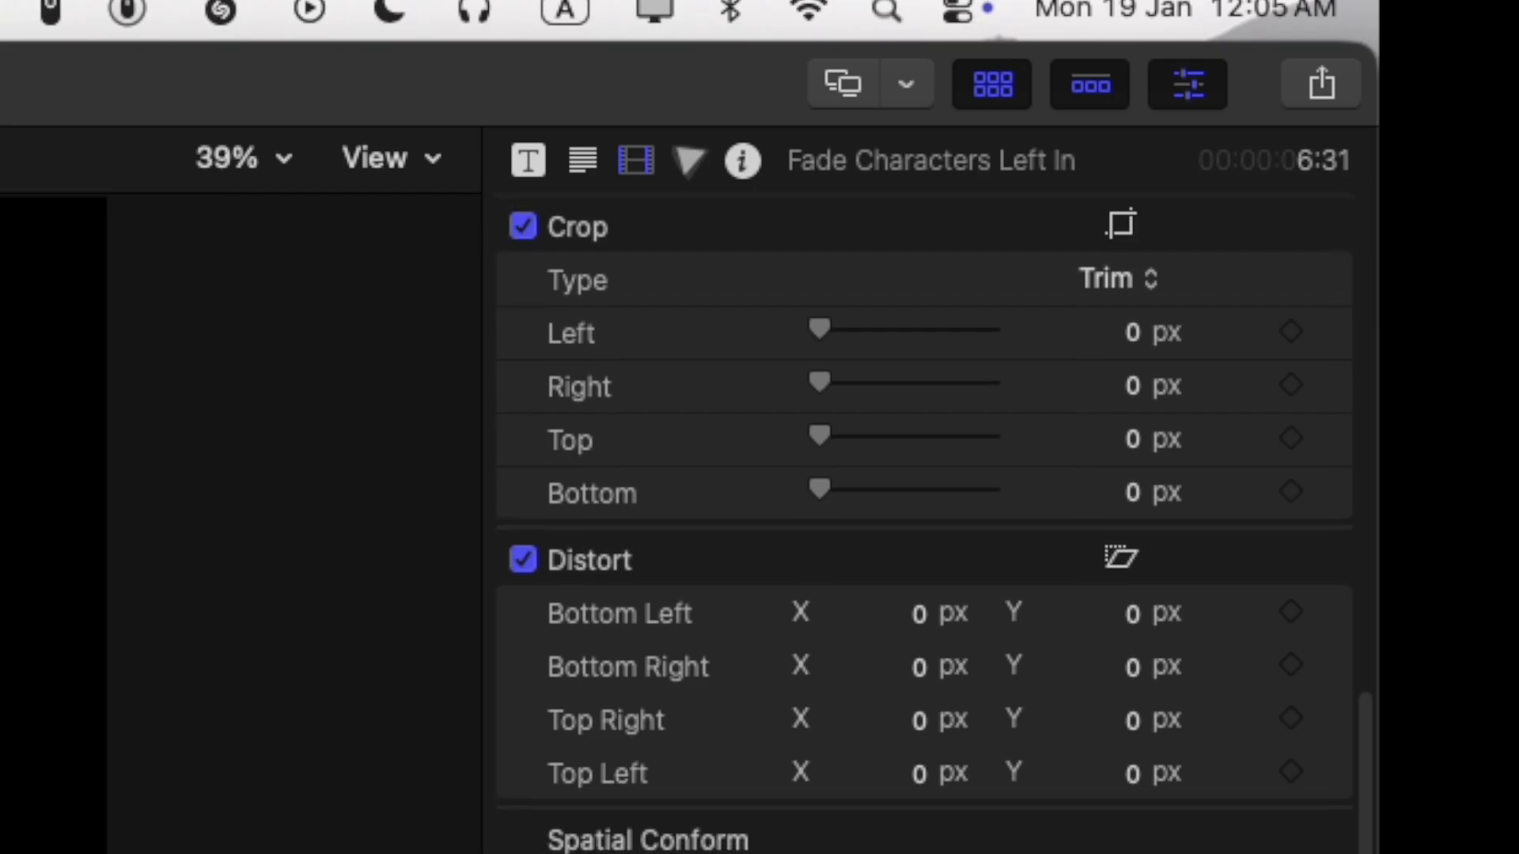
Try different face colors on the glowing title text and settle on purple.
click(582, 160)
scroll(876, 633, down, 15)
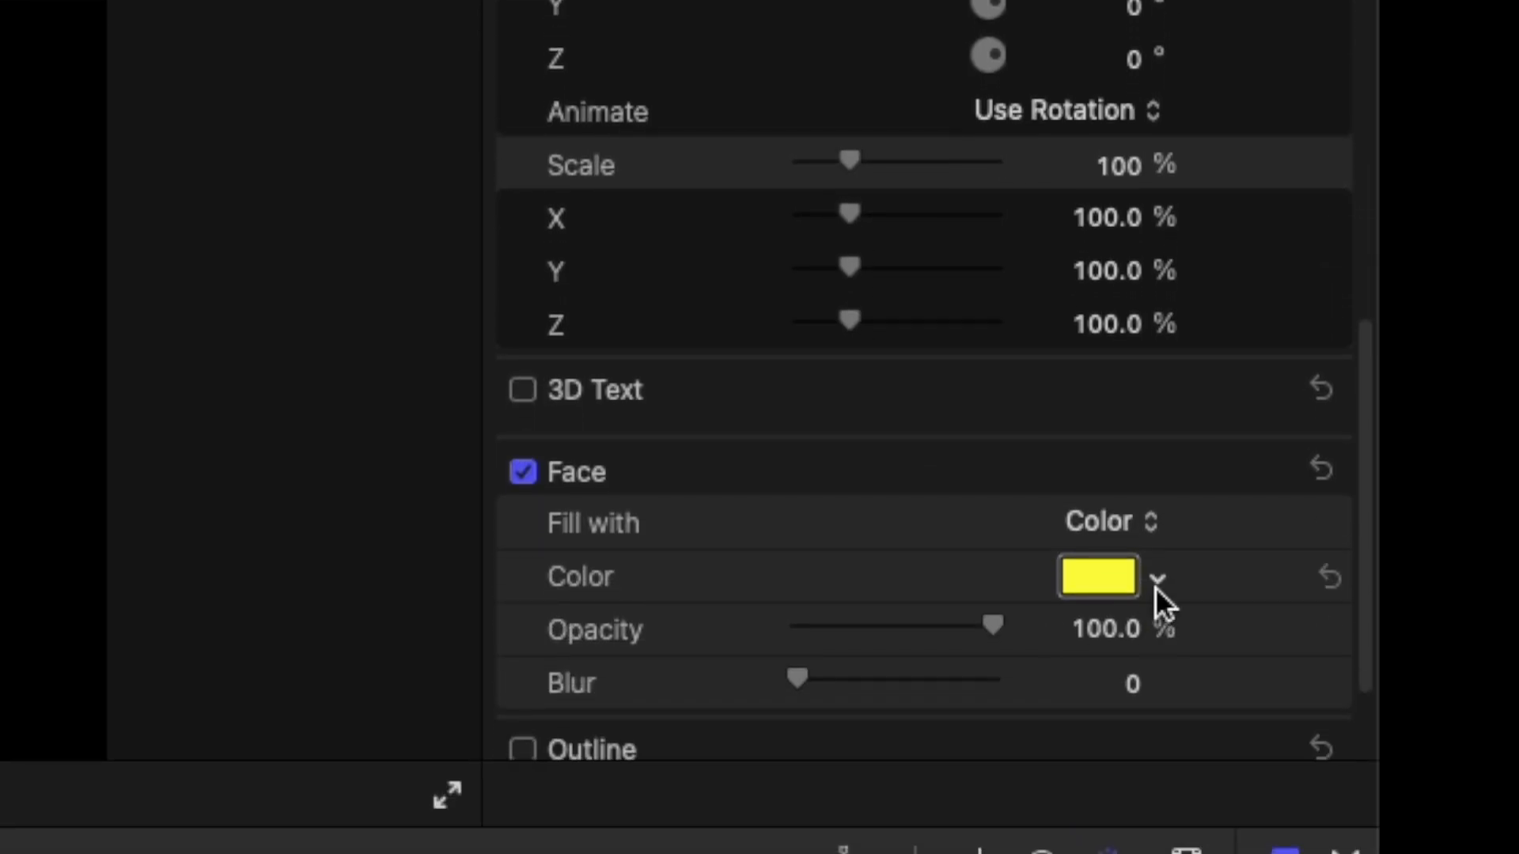
click(1155, 586)
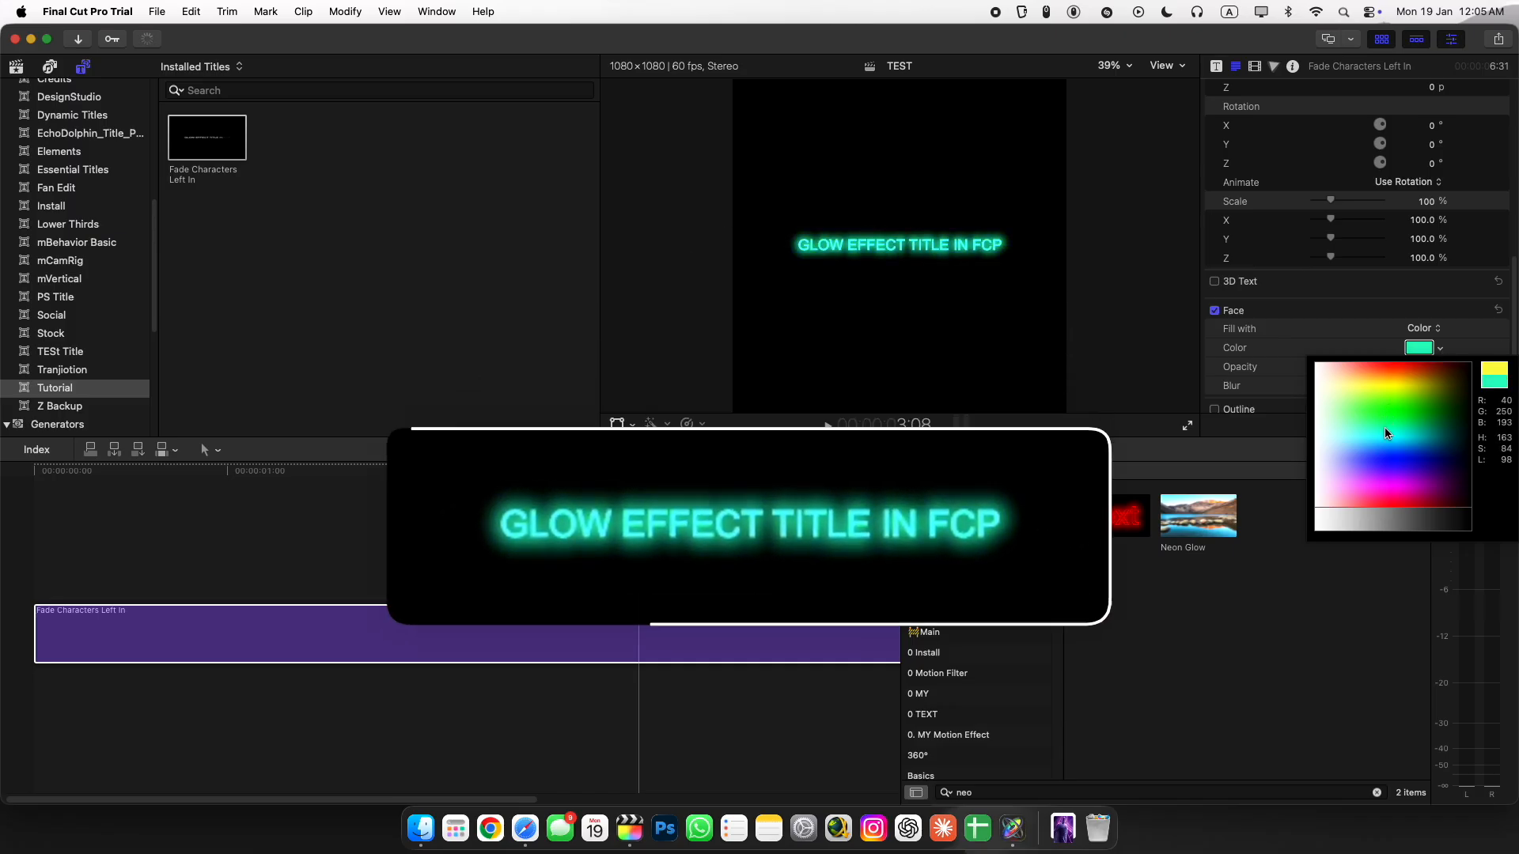
drag(1424, 447, 1407, 480)
click(1413, 474)
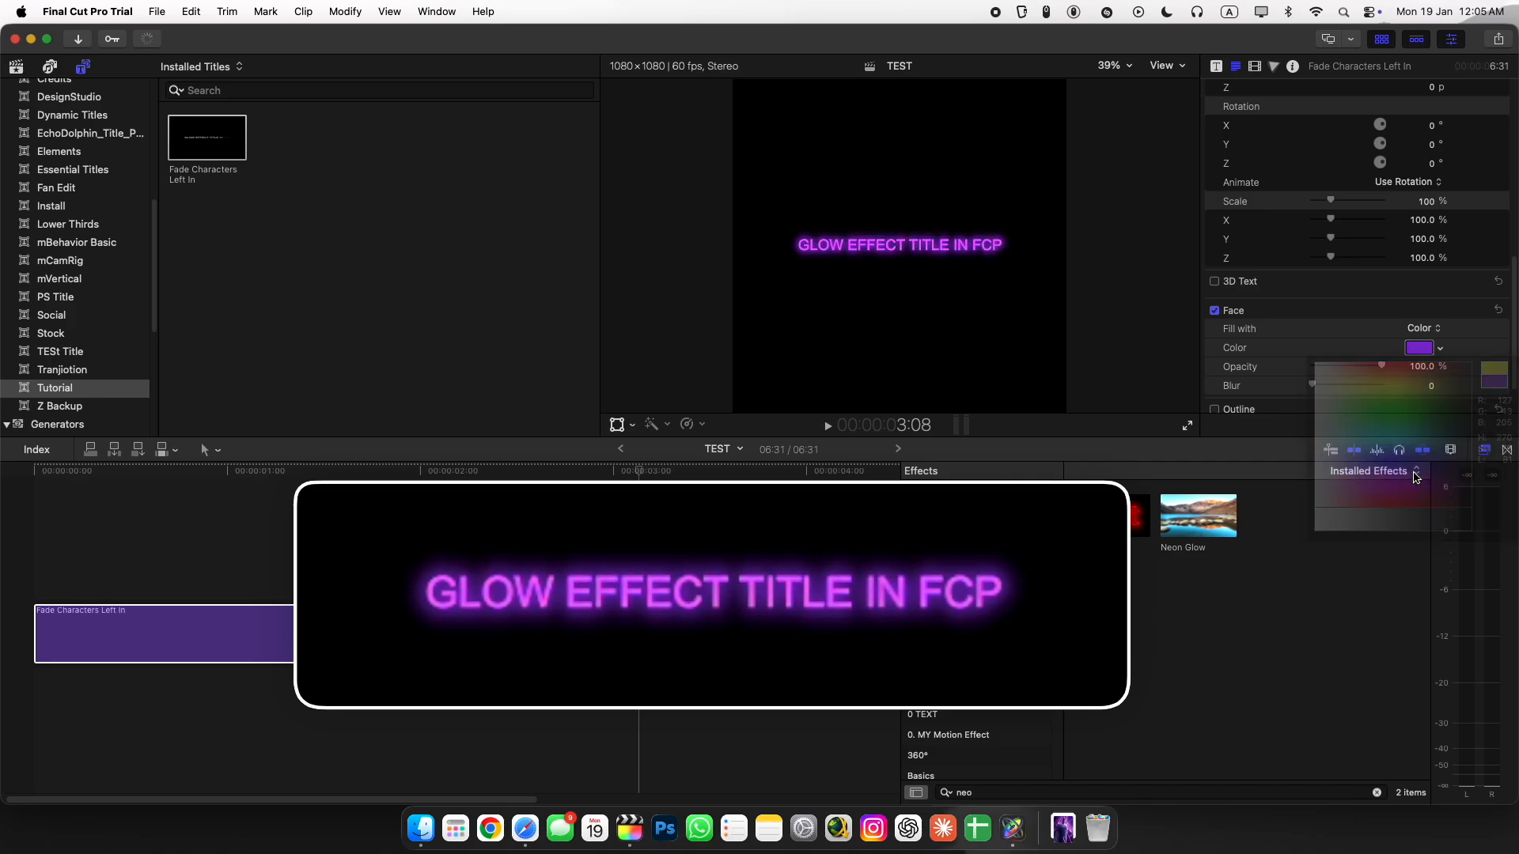
Try the saved text styles Caption 1, 1, Caption 1 1 and Caption 2 on the glowing title.
scroll(1403, 371, up, 10)
click(1320, 97)
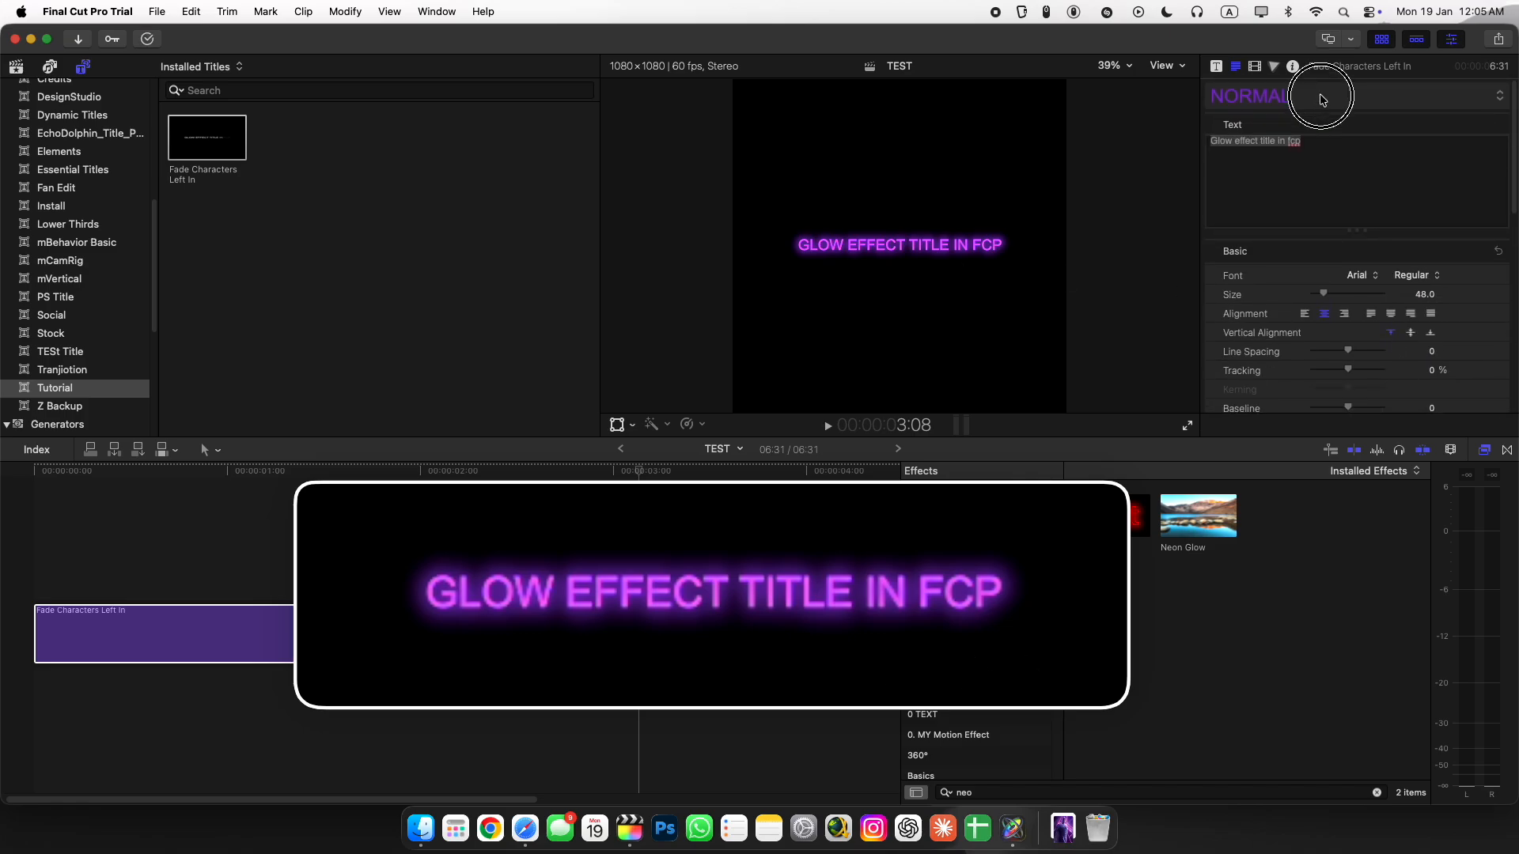
click(1313, 229)
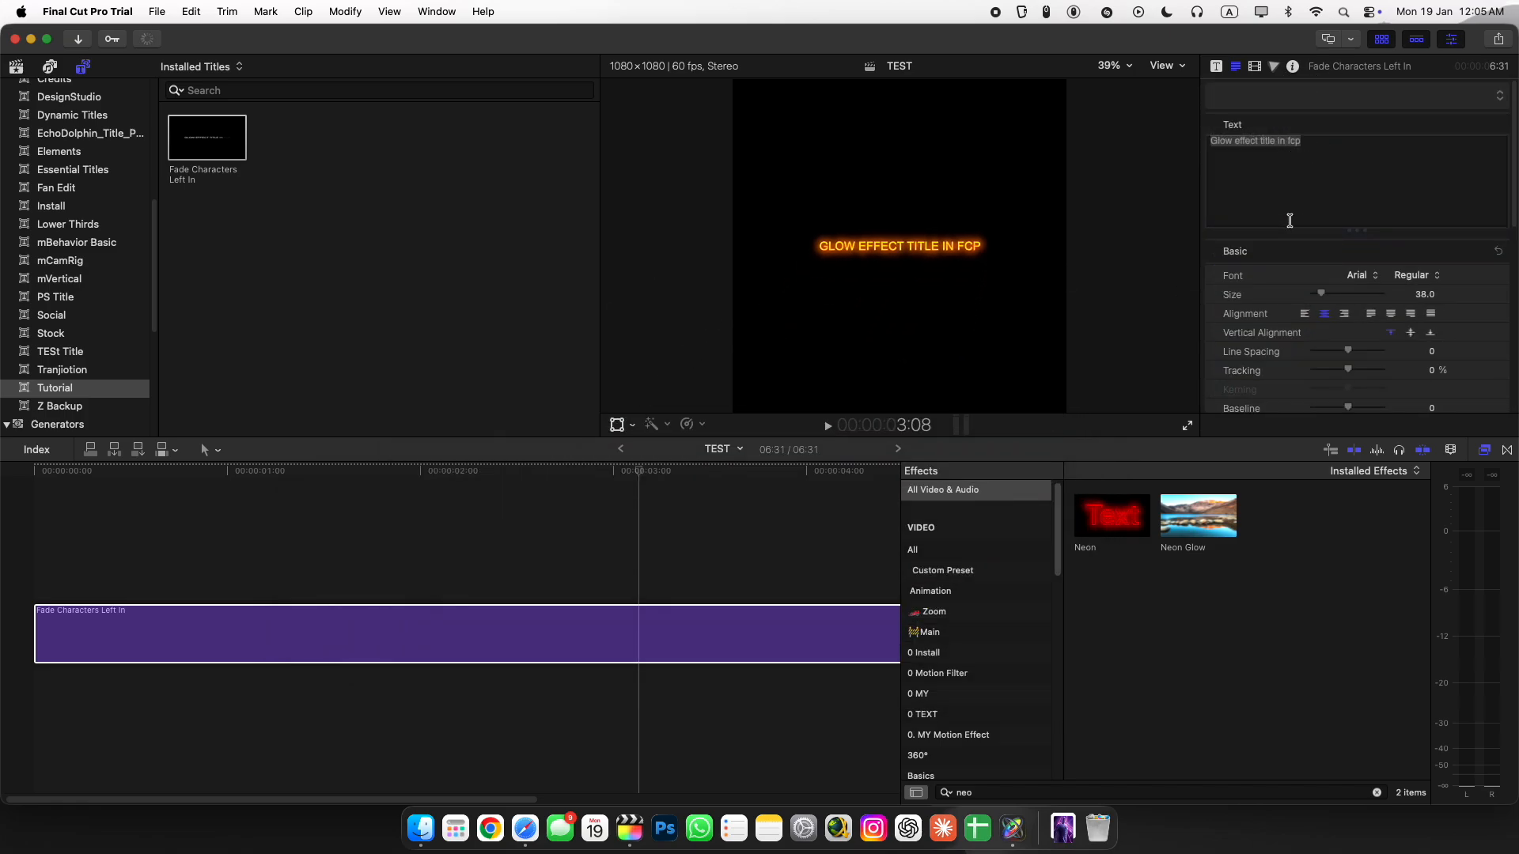
click(1286, 98)
click(1283, 216)
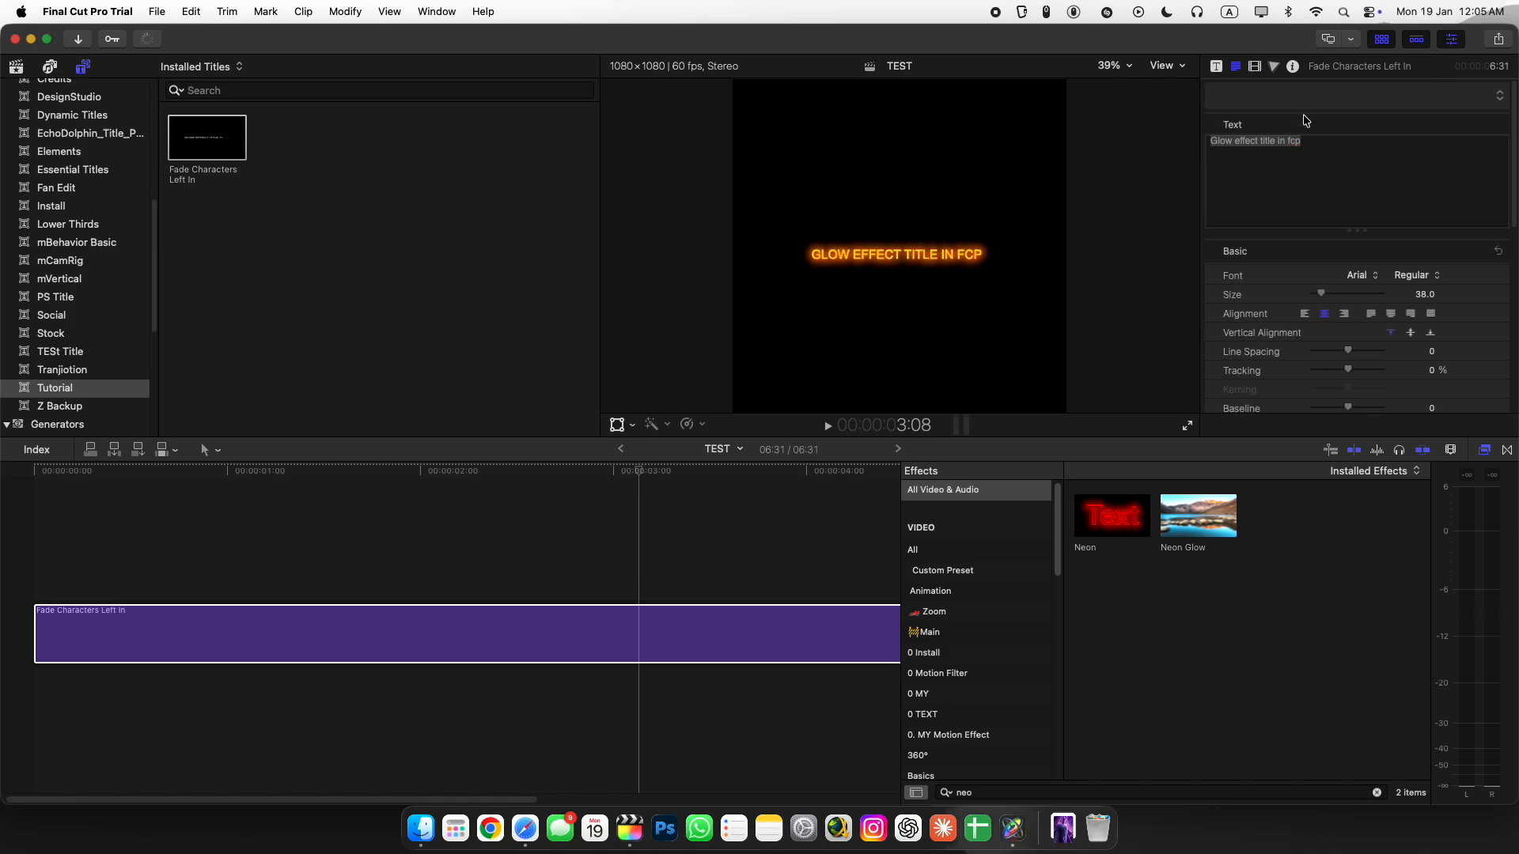
click(1306, 97)
click(1313, 252)
click(1306, 96)
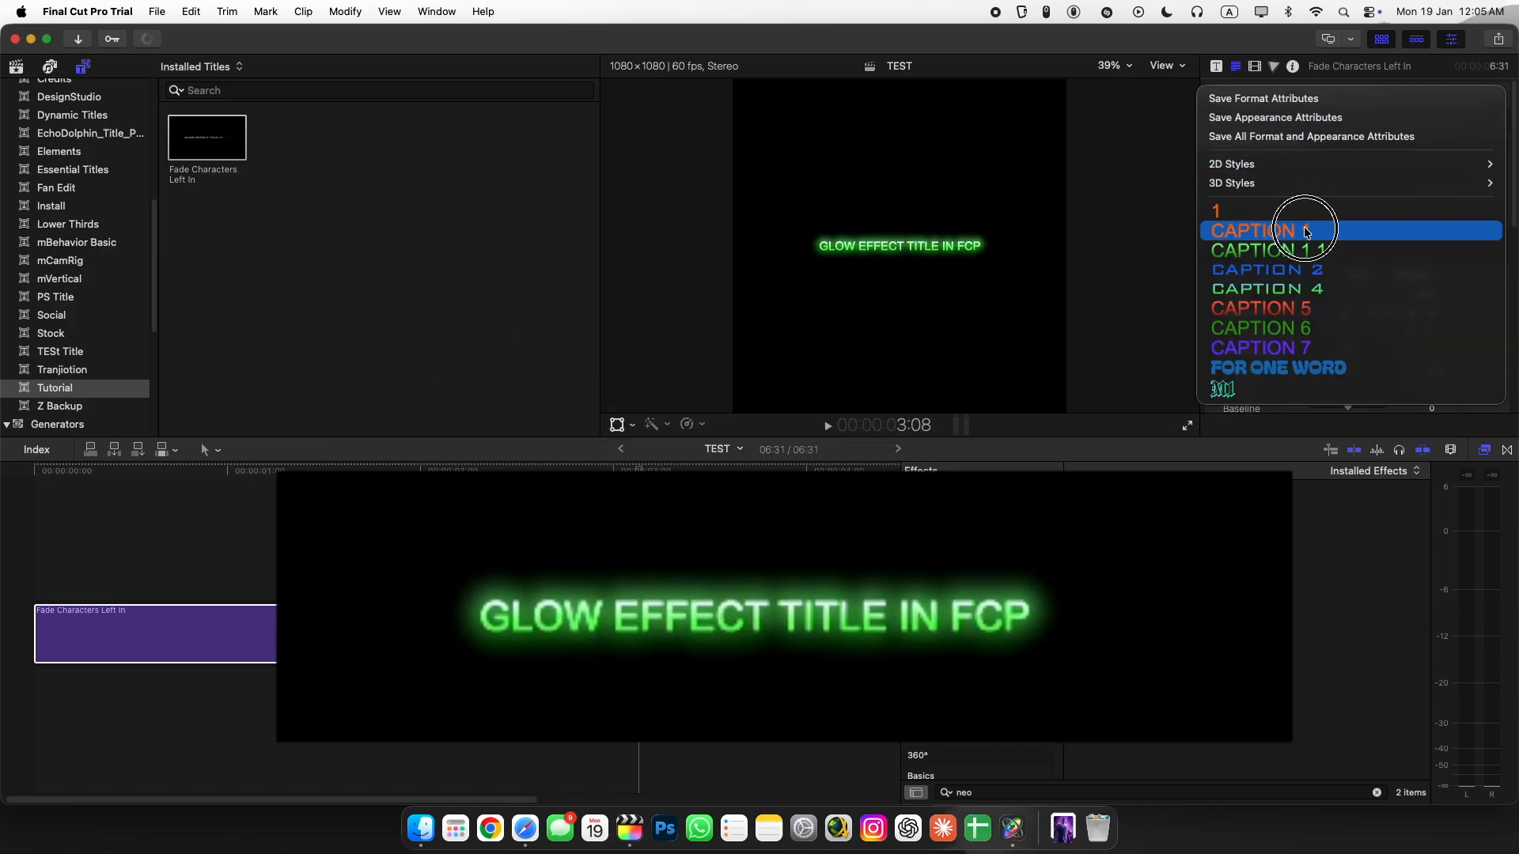
click(1297, 269)
Try the saved text styles Caption 5, Caption 4 and Caption 7 on the glowing title.
click(1281, 101)
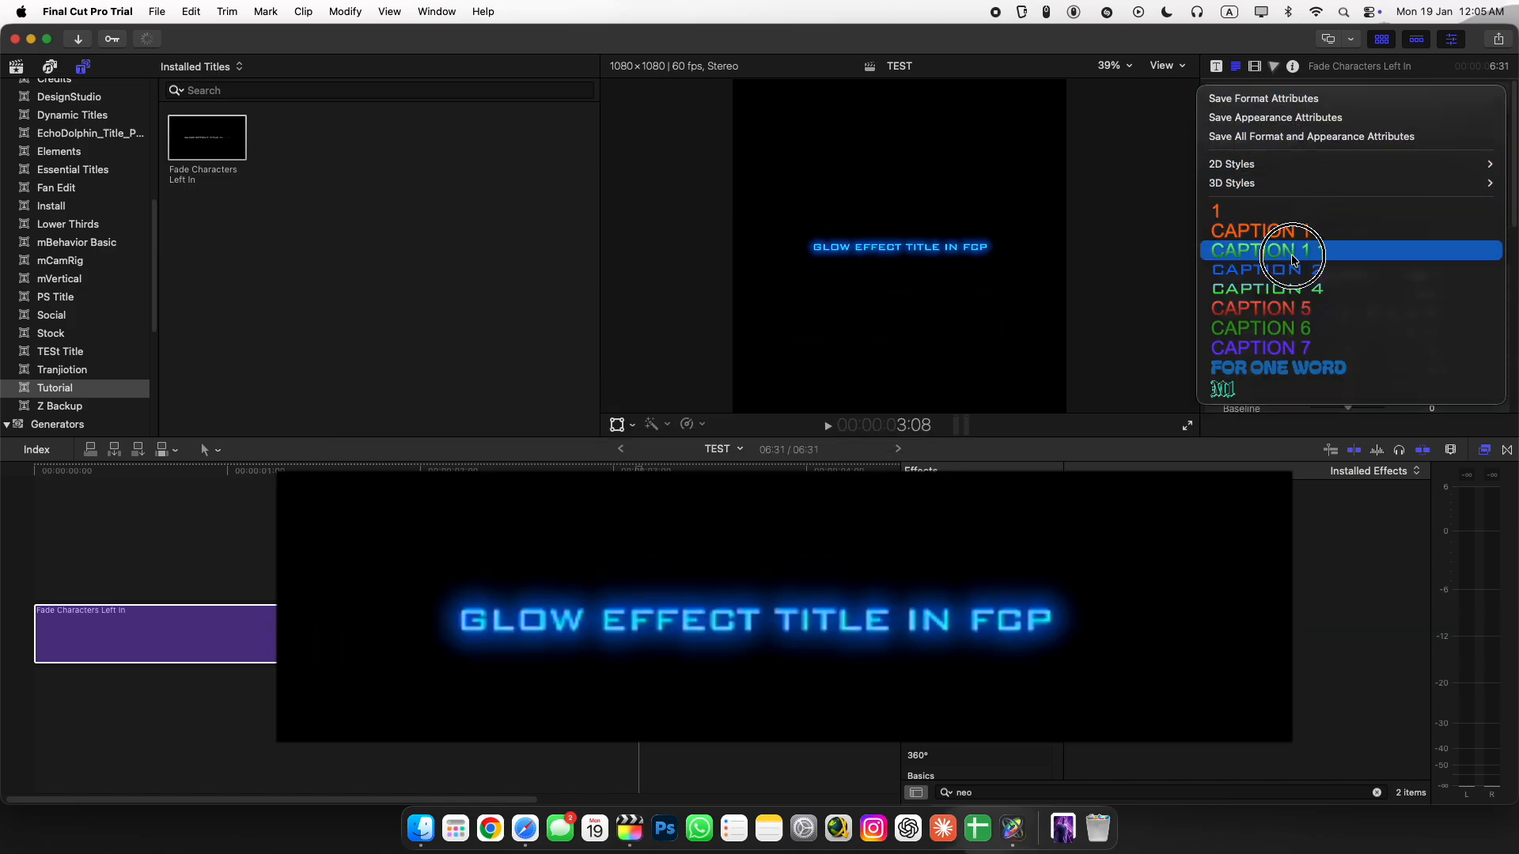
click(1282, 308)
click(1283, 99)
click(1283, 328)
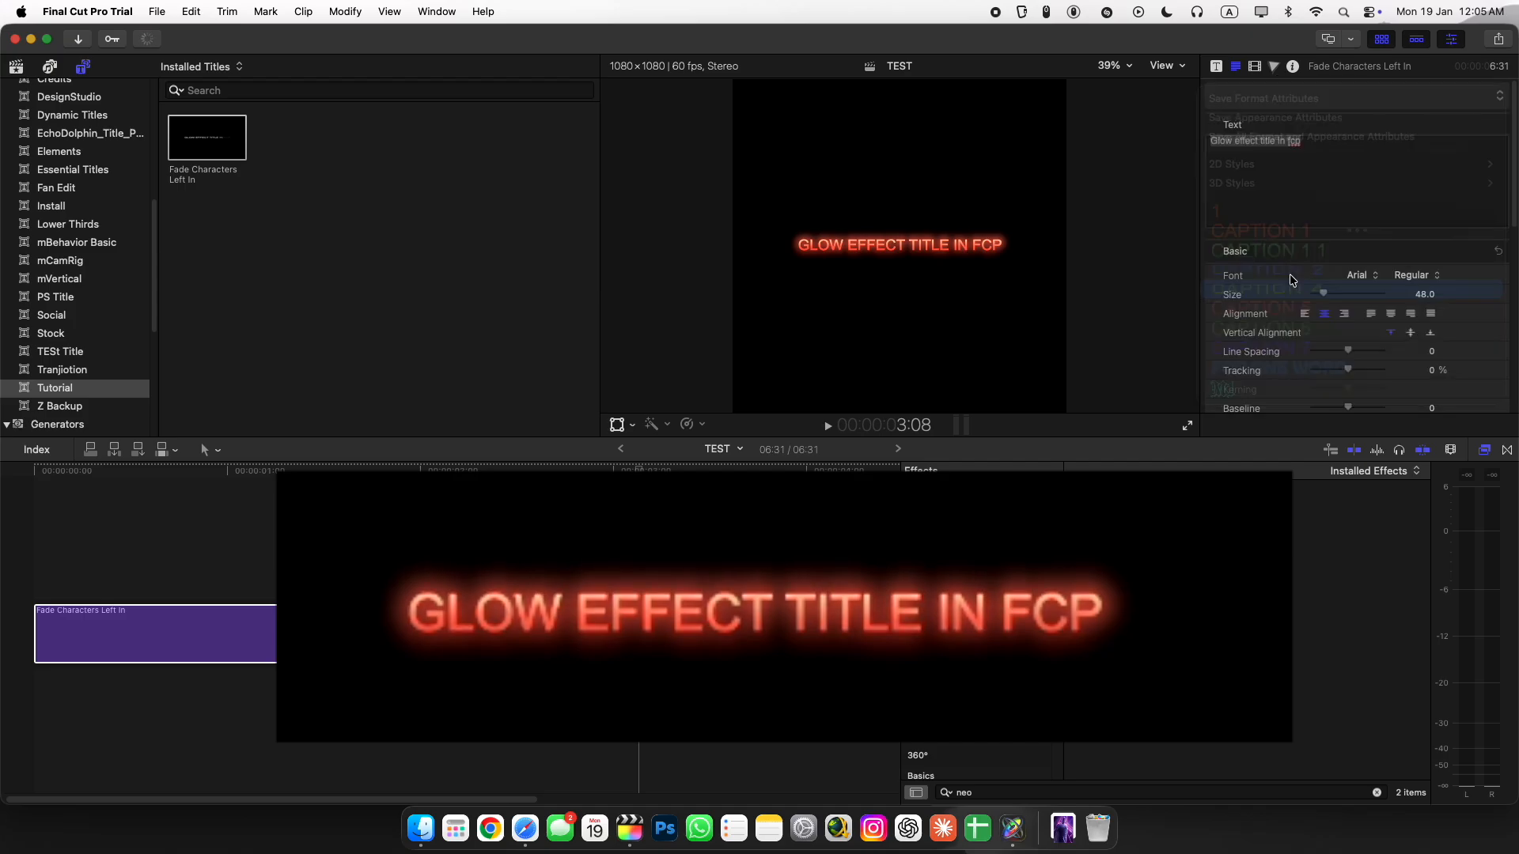
click(1282, 100)
click(1283, 327)
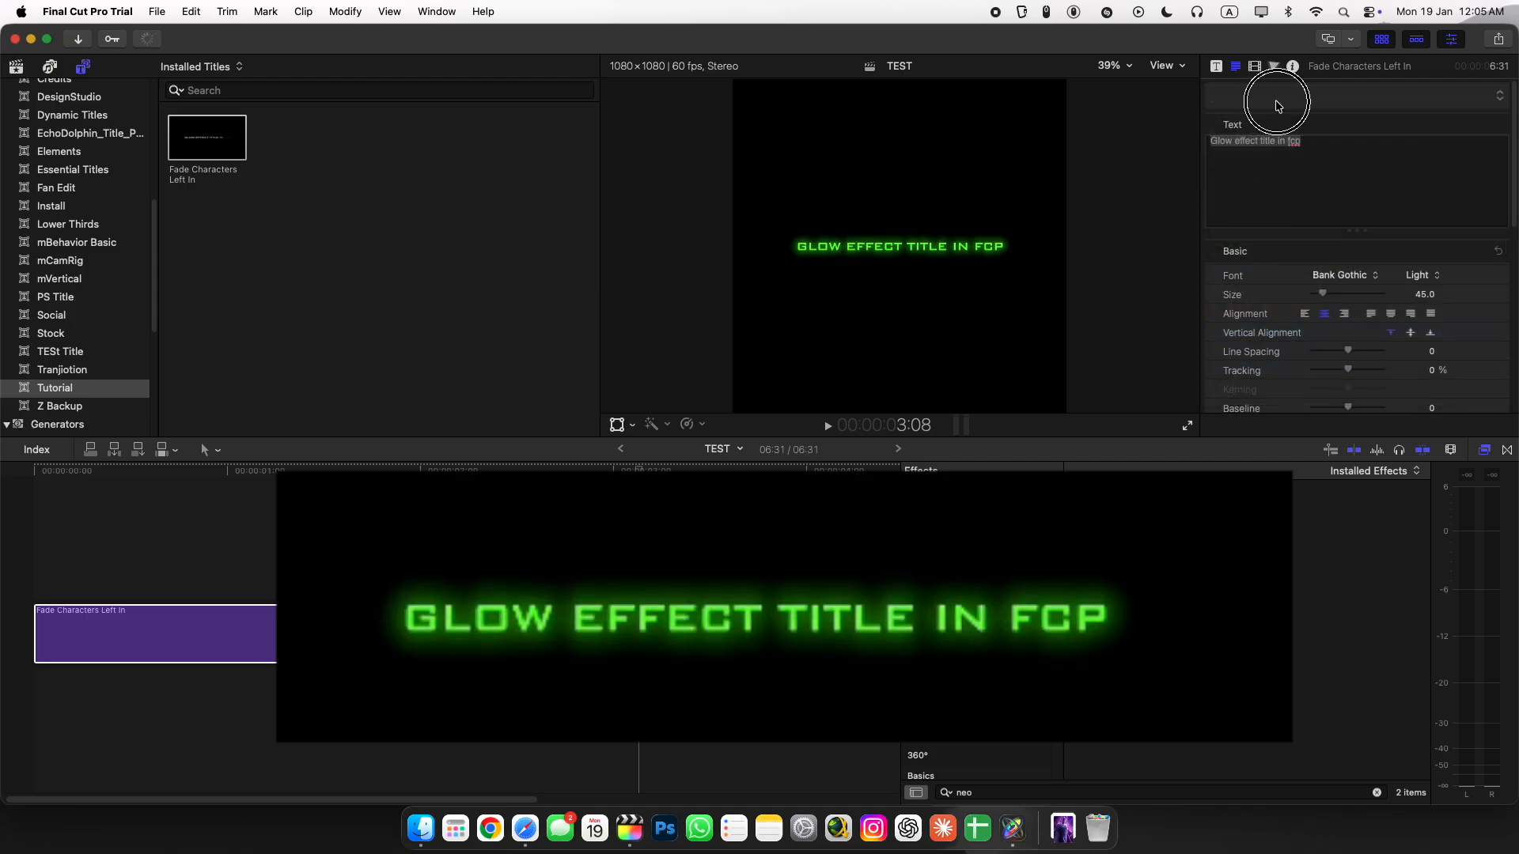
click(1285, 100)
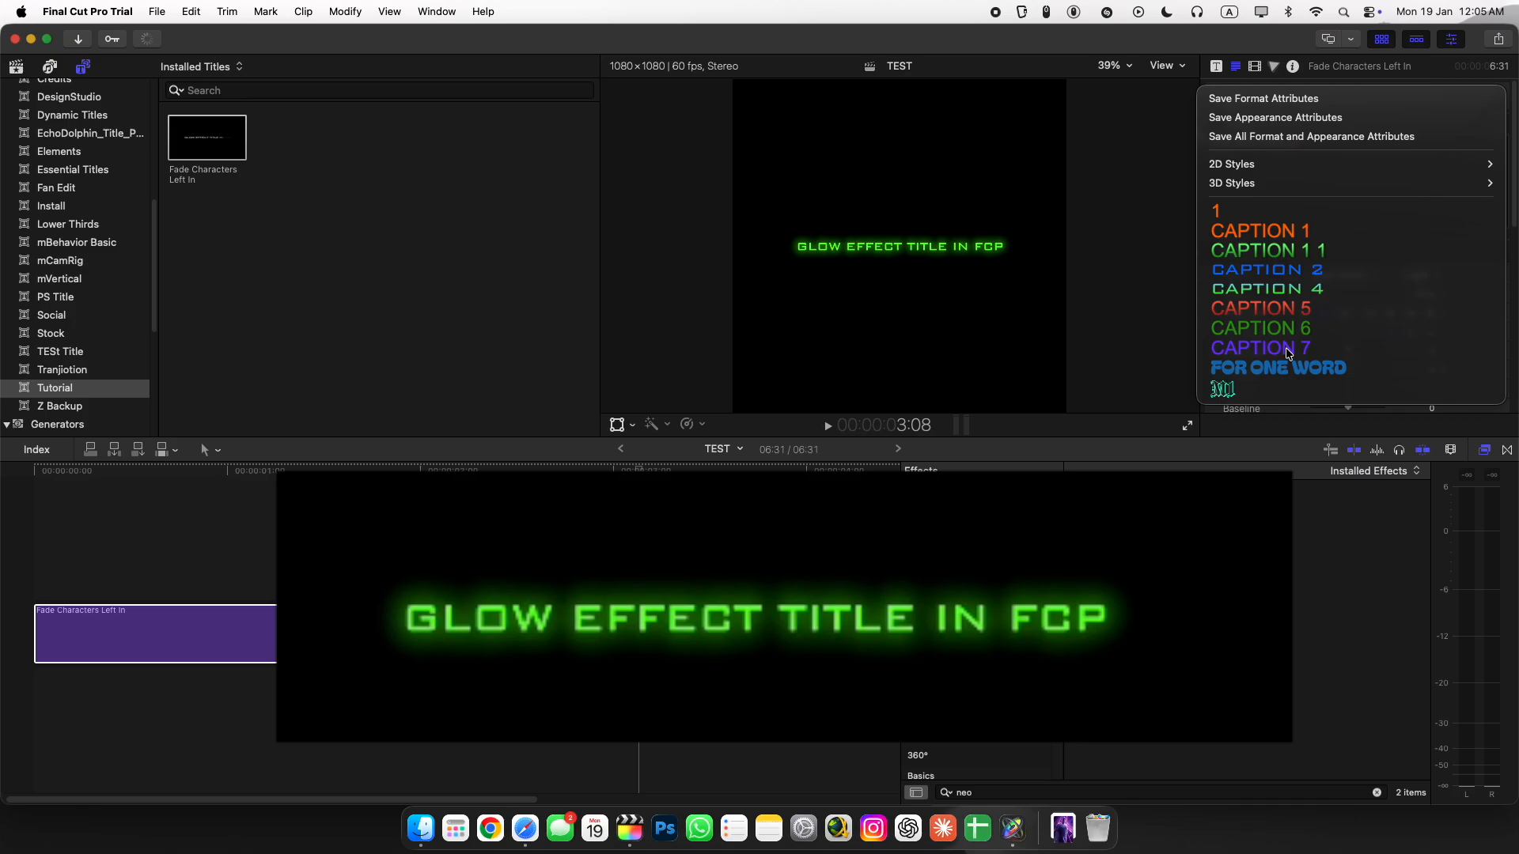
click(1285, 347)
Try the For One Word and blackletter text styles, and reduce the For One Word text size to 59.
click(1295, 109)
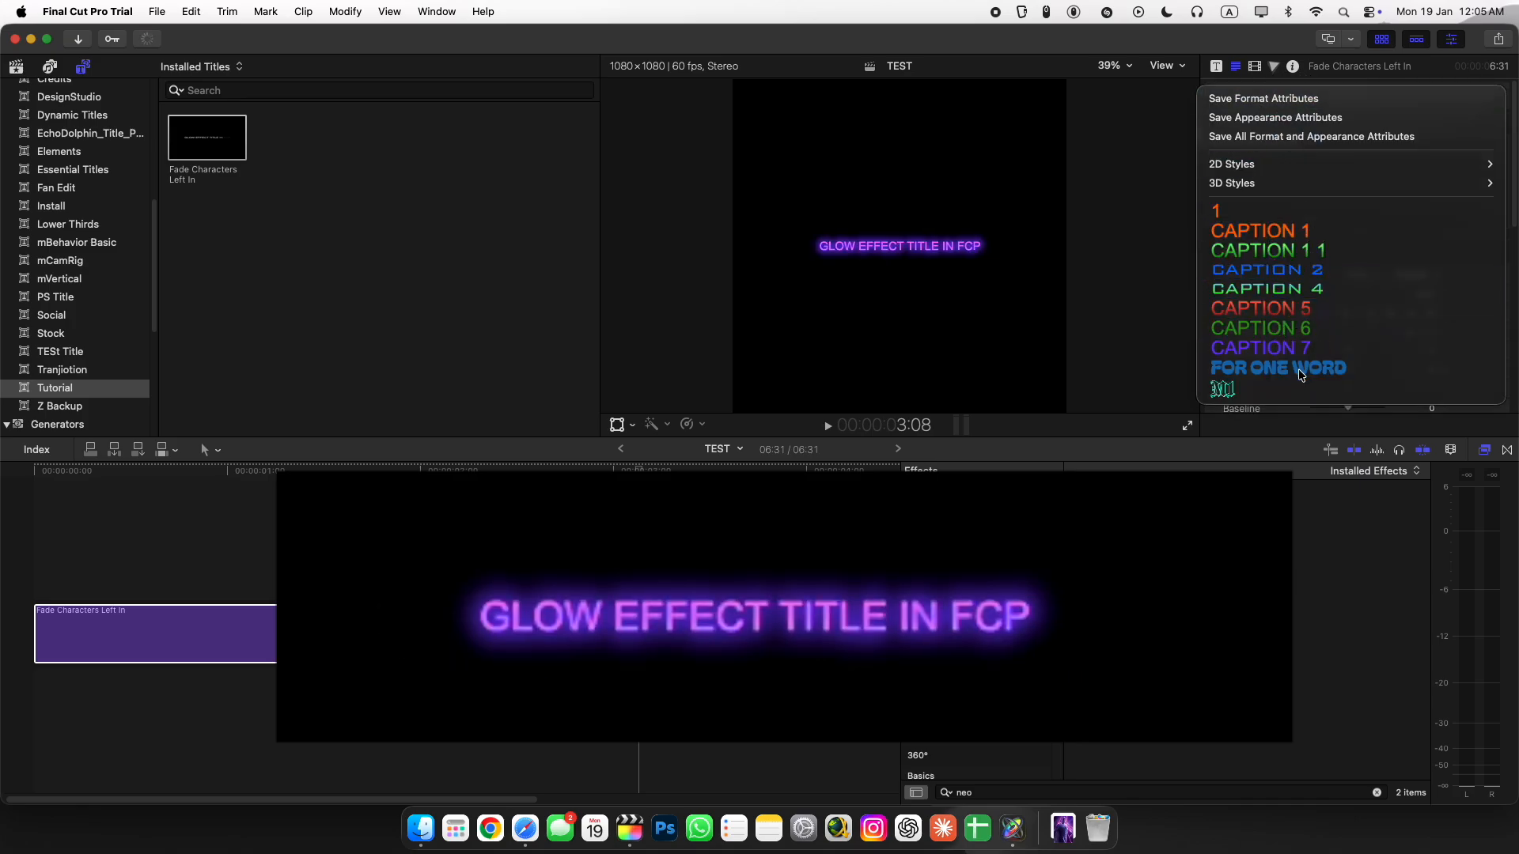
click(1286, 372)
click(1294, 98)
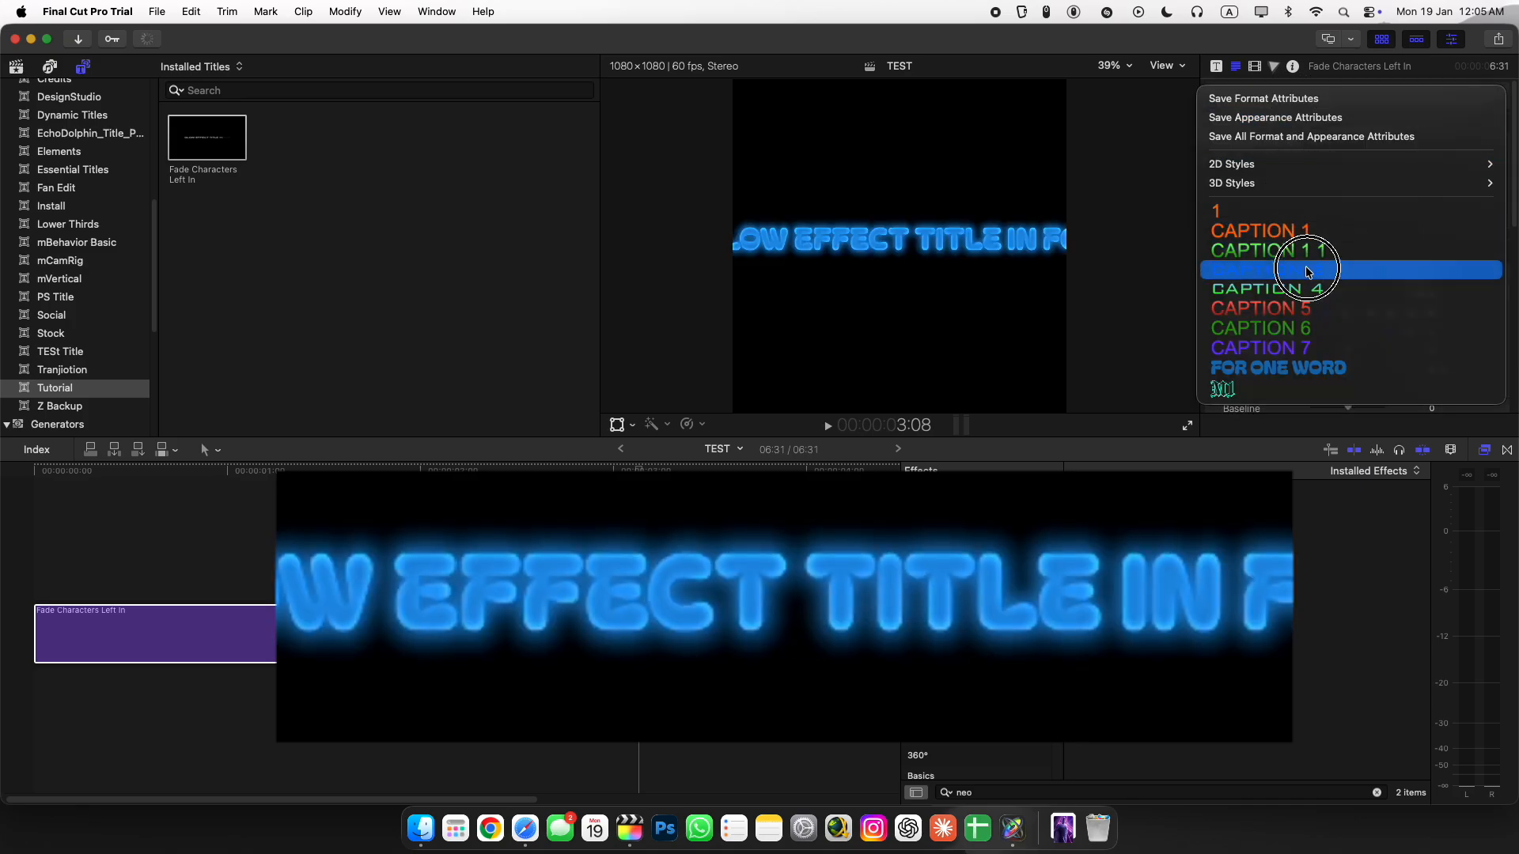
click(1260, 390)
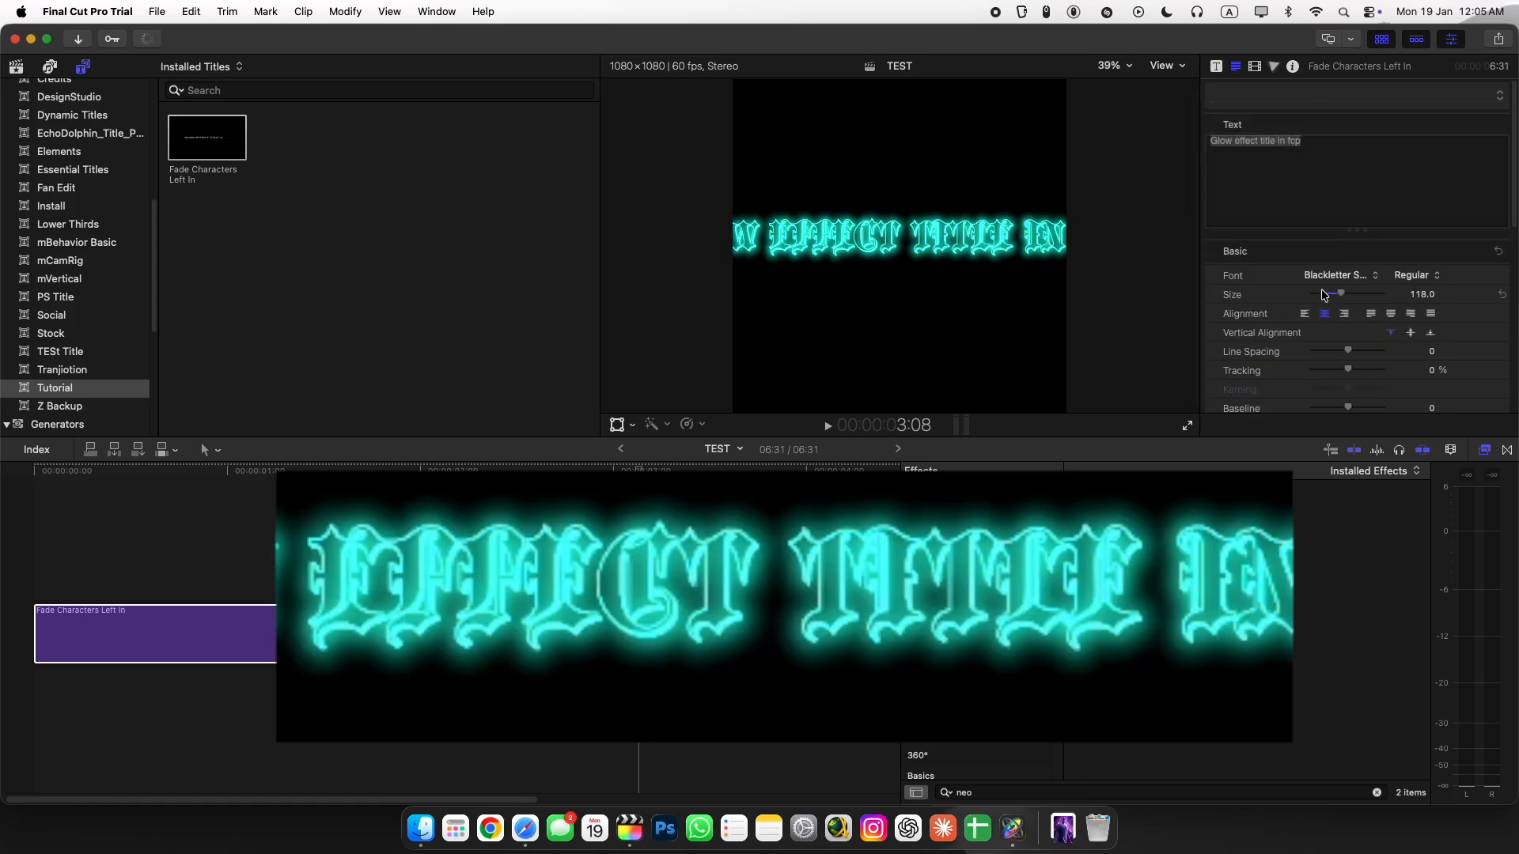
drag(1341, 294, 1327, 297)
click(1304, 97)
click(1309, 356)
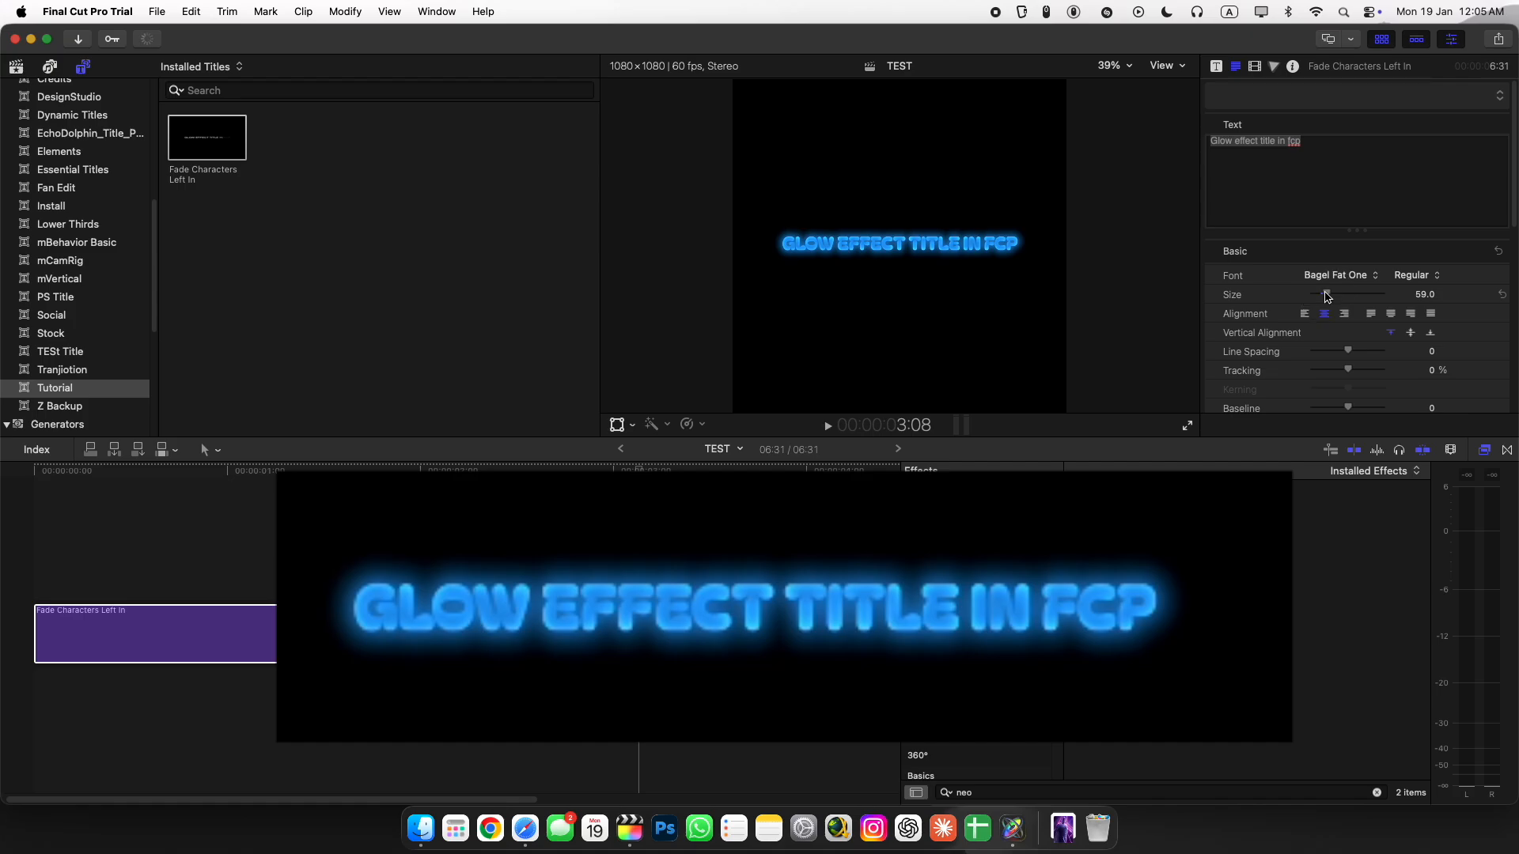
Switch the title through the text styles 1, Caption 1, Caption 1 1 and Caption 2 to compare their glow.
click(1291, 98)
click(1289, 212)
click(1272, 101)
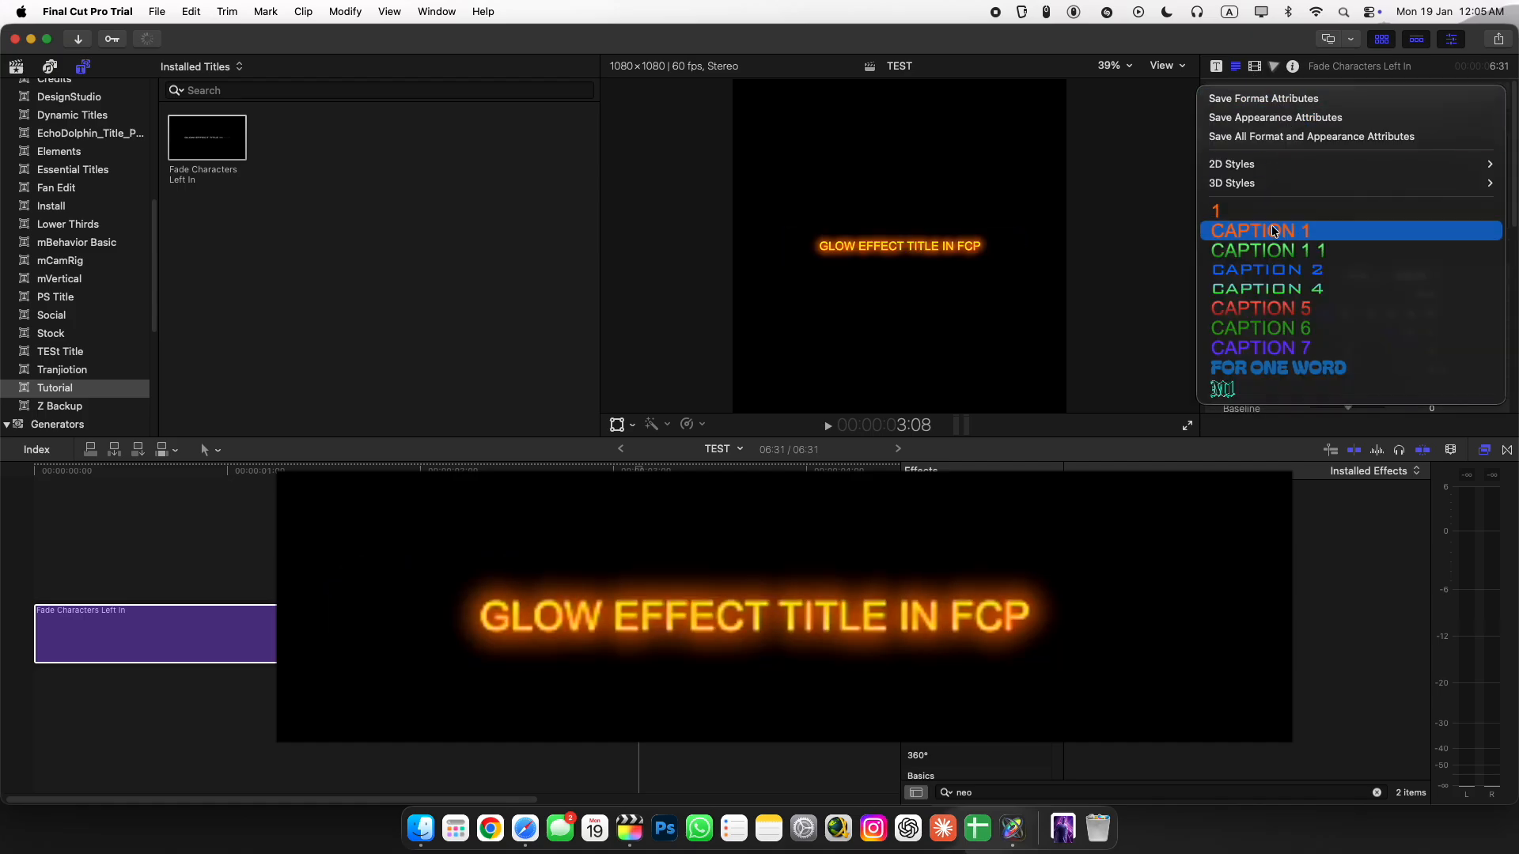
click(1273, 231)
click(1295, 97)
click(1302, 249)
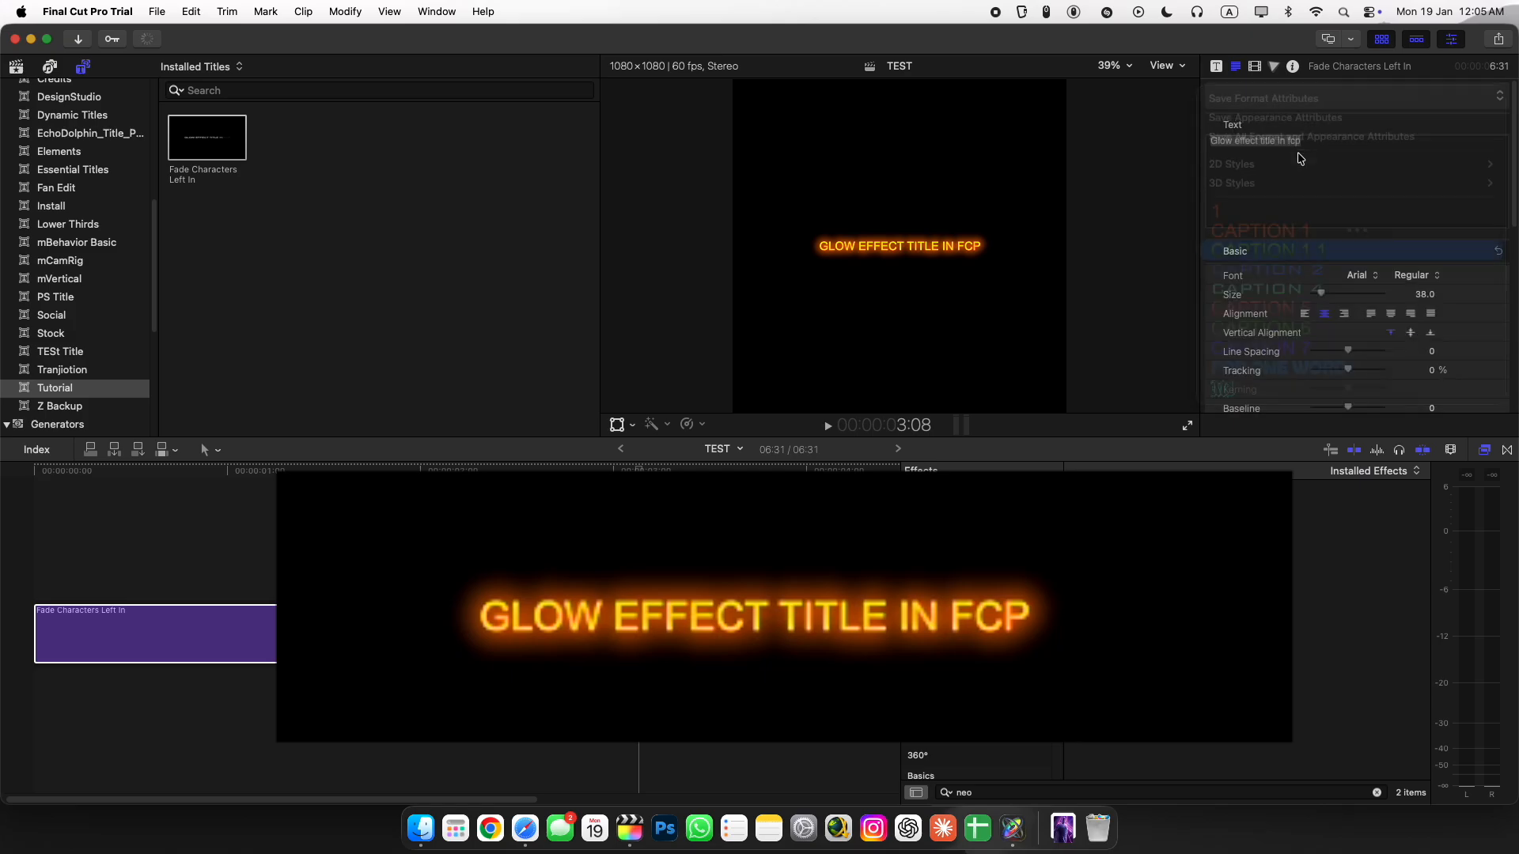
click(1295, 97)
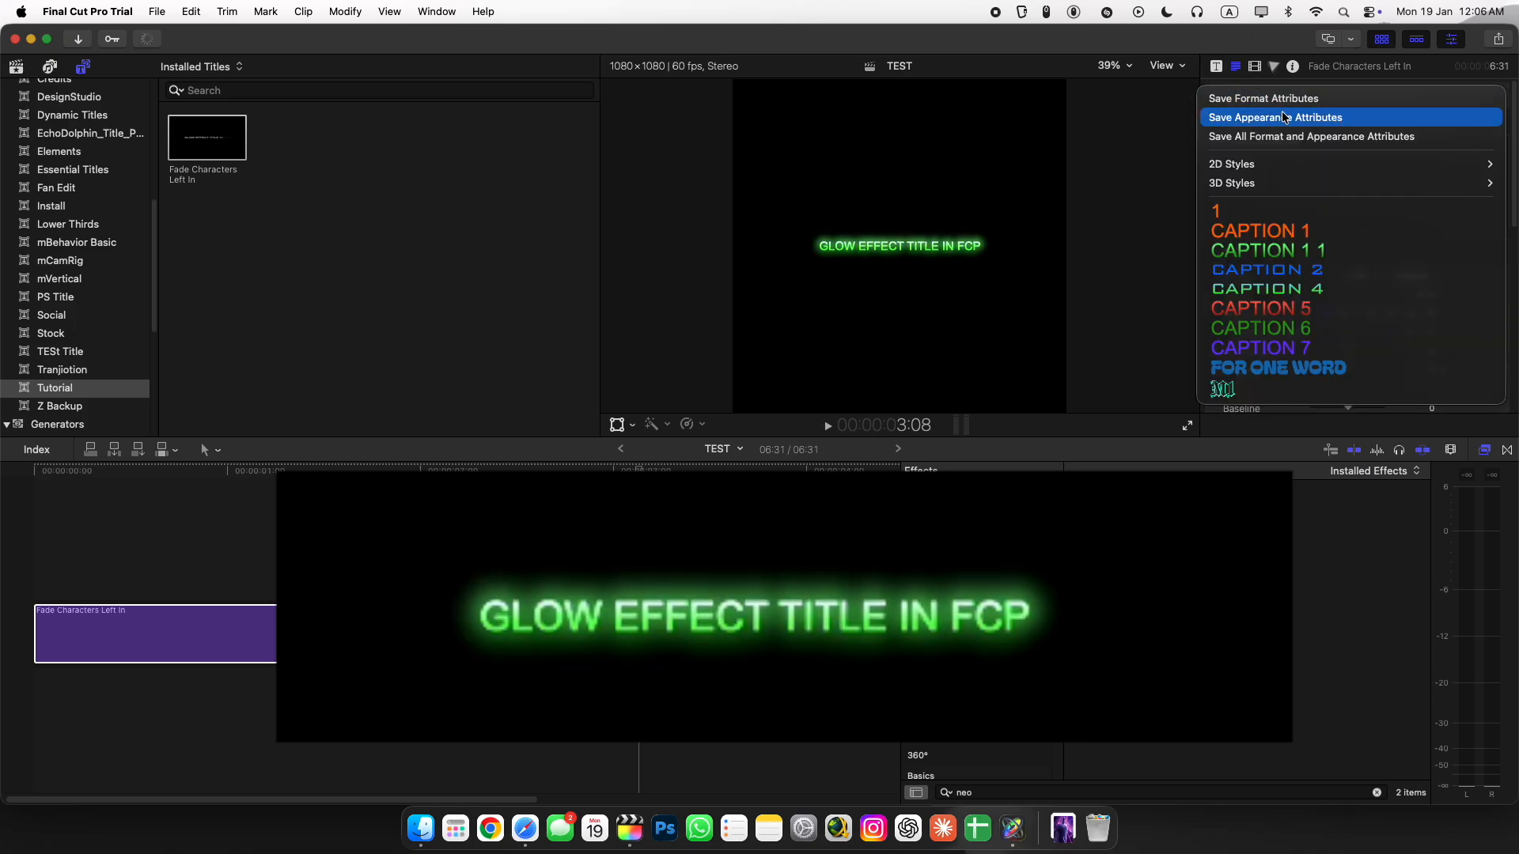
click(1294, 276)
Switch the title through the text styles Caption 4, Caption 5 and Caption 6 to compare their glow.
click(1295, 98)
click(1297, 289)
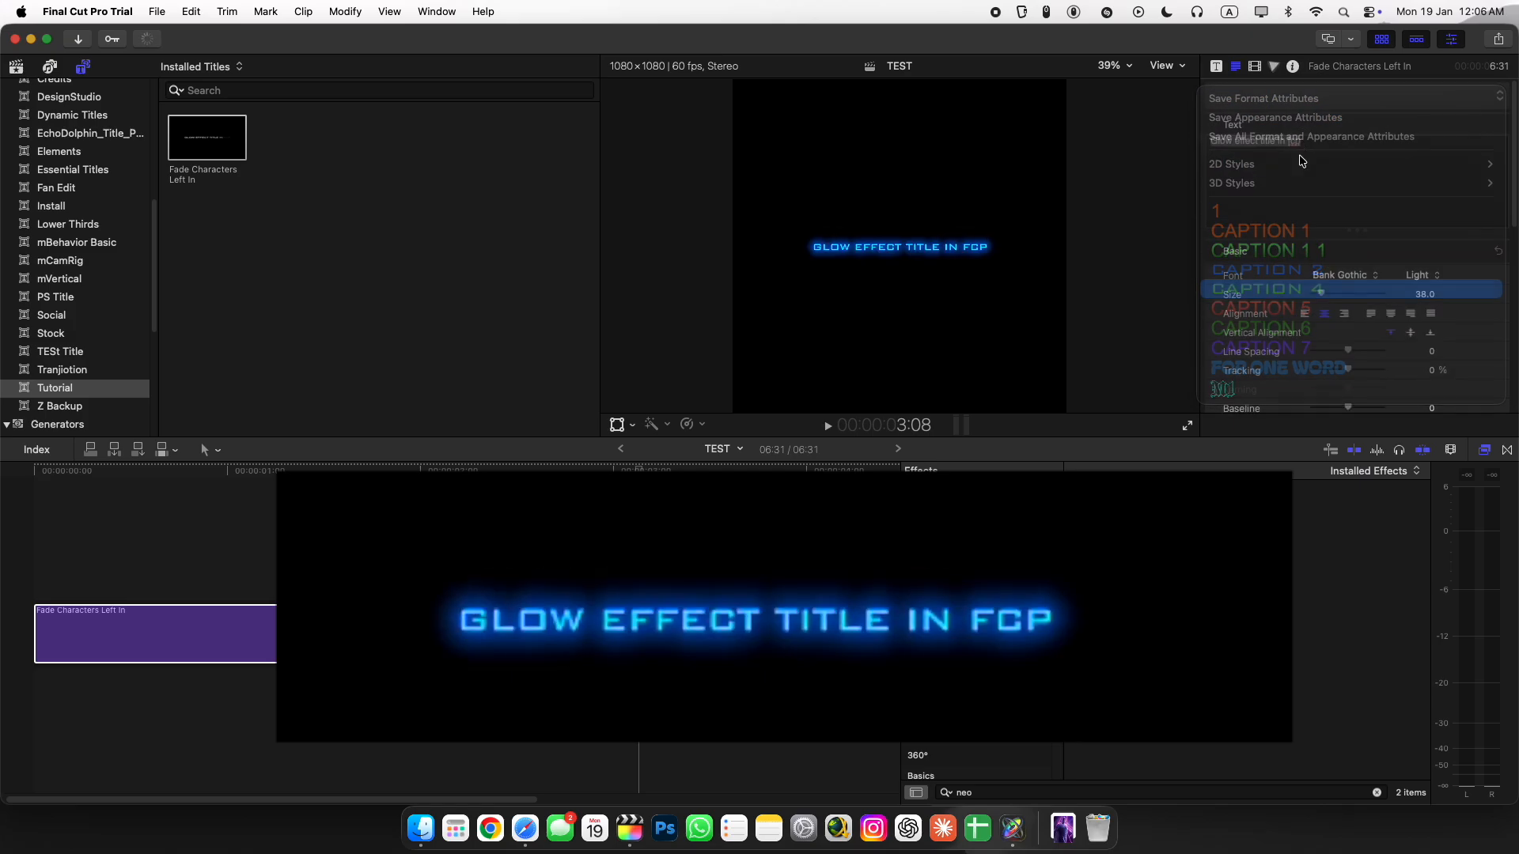
click(1298, 105)
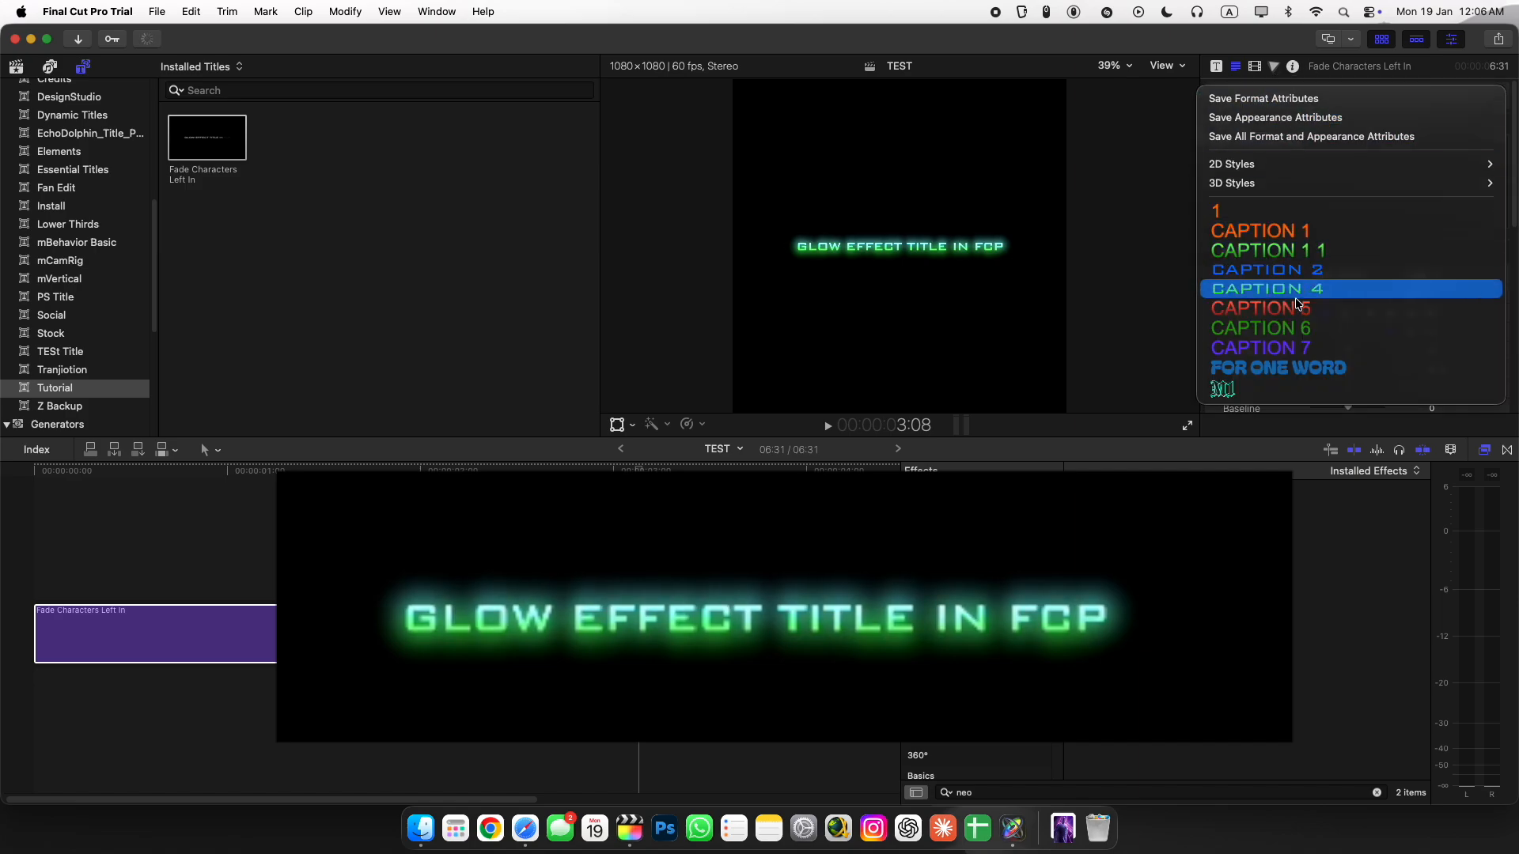
click(1295, 306)
click(1294, 98)
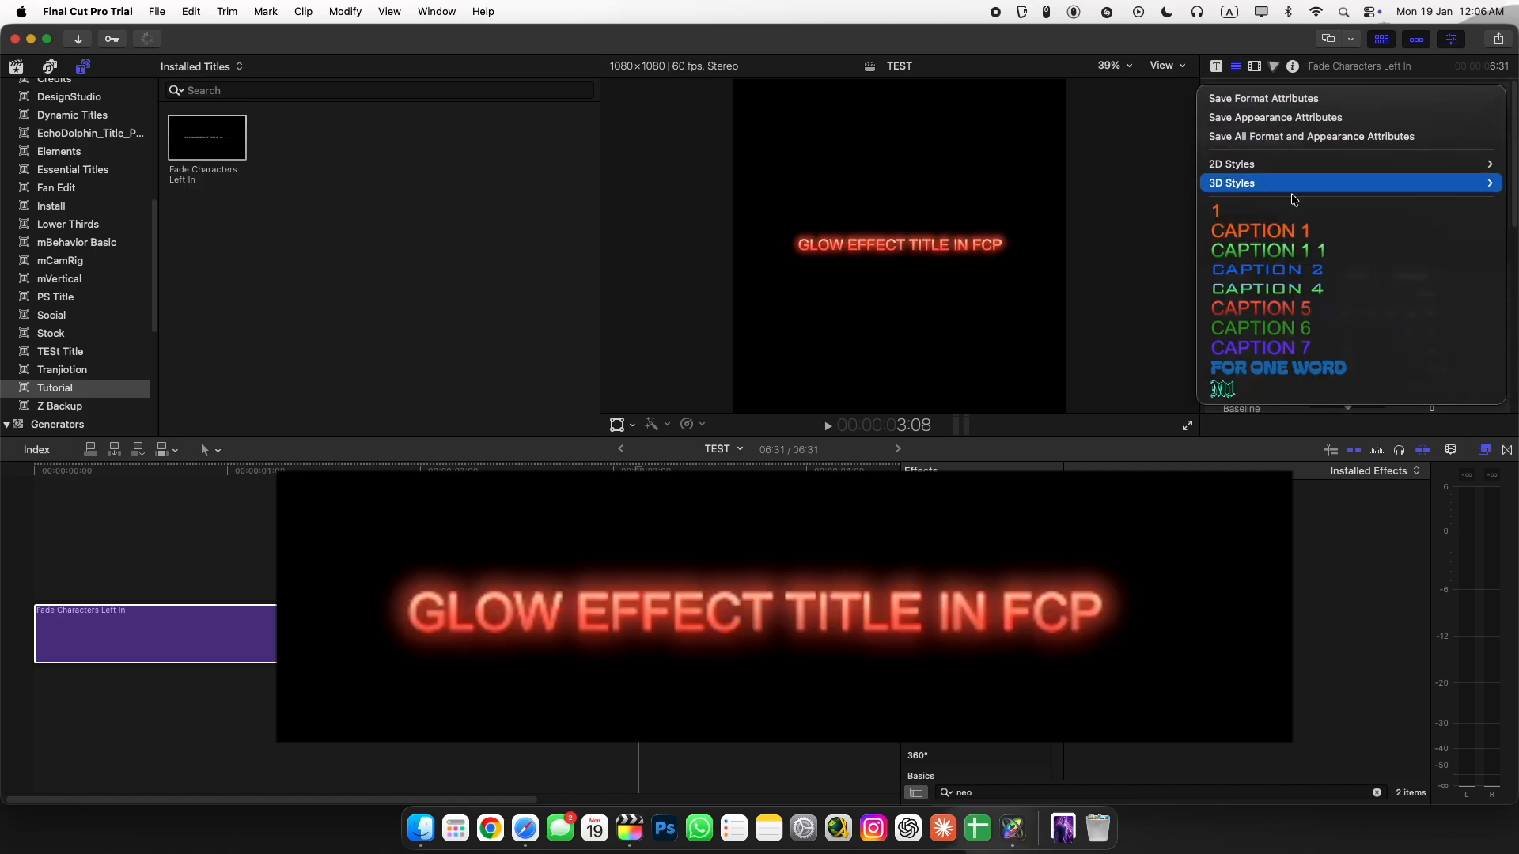
click(1295, 329)
Switch the title to the Caption 7 text style and on to For One Word to compare their glow.
click(1294, 99)
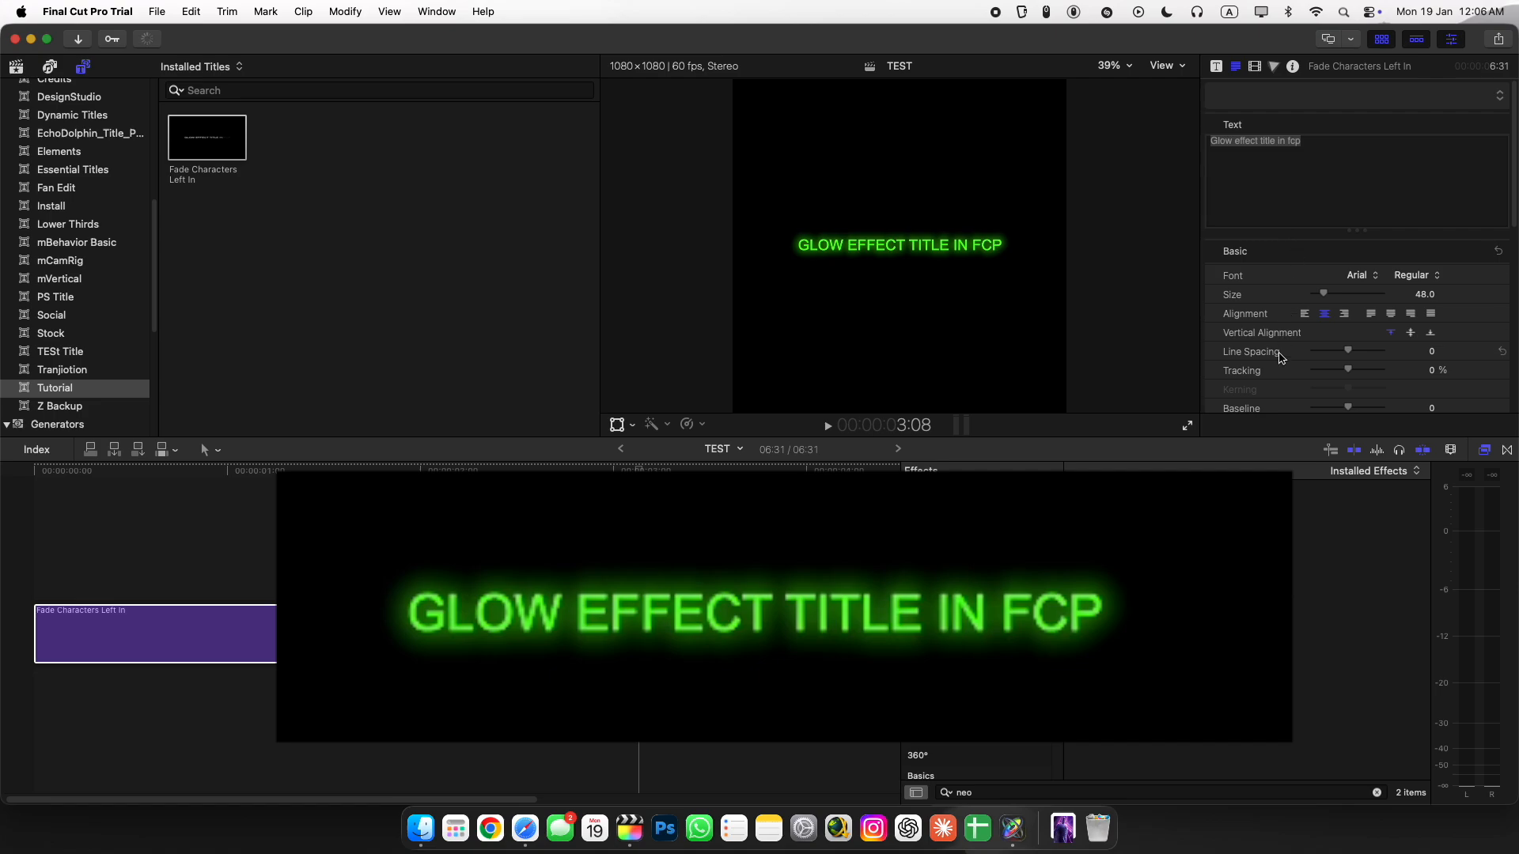
click(1284, 107)
click(1288, 345)
click(1305, 98)
click(1289, 368)
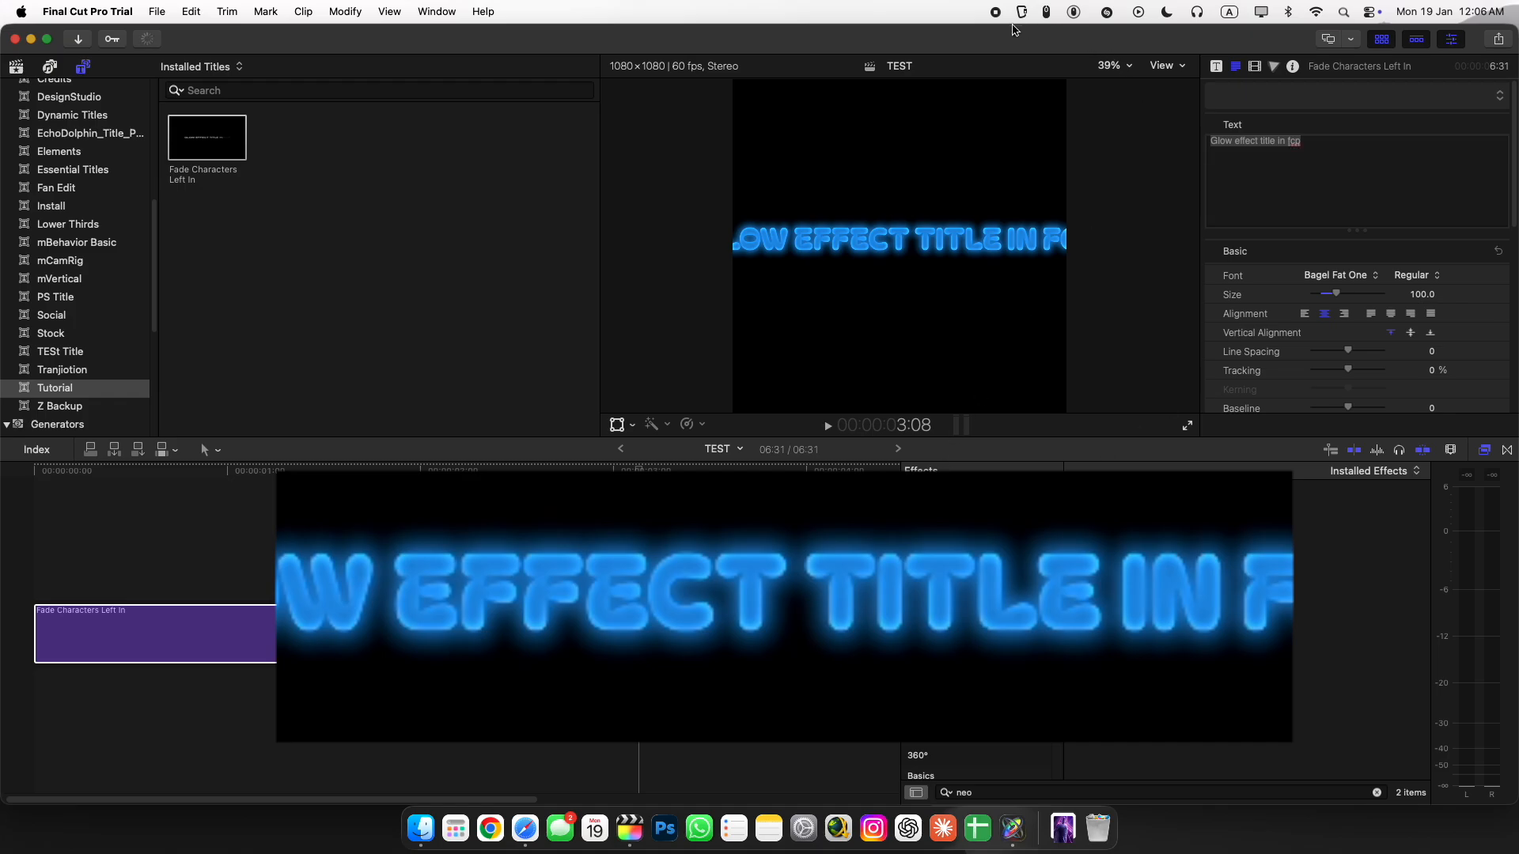
Hide the effects browser and apply the Caption 7 text style to the title.
click(1485, 448)
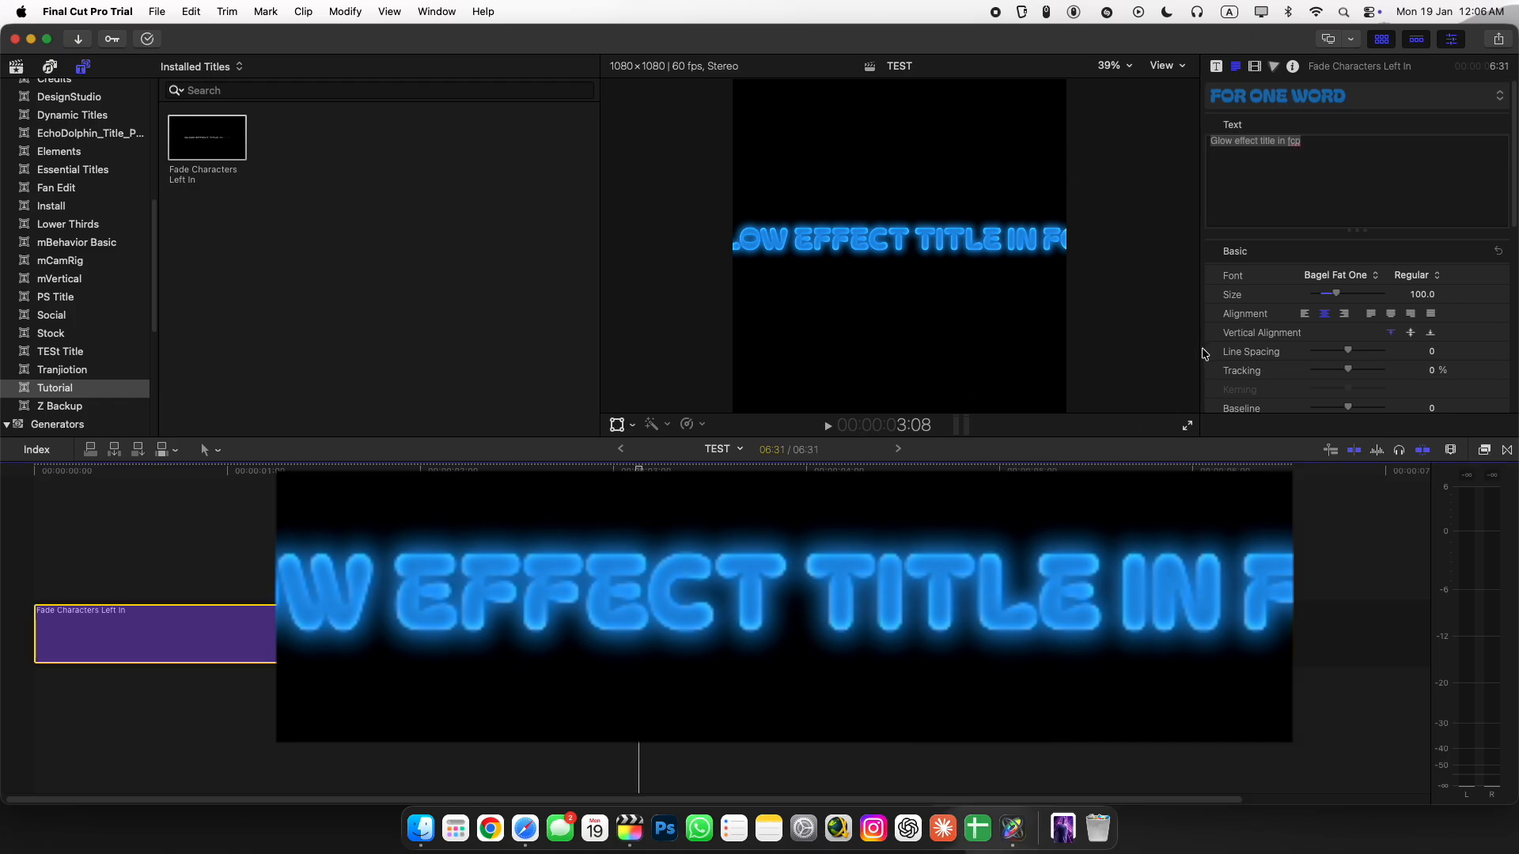
click(1305, 92)
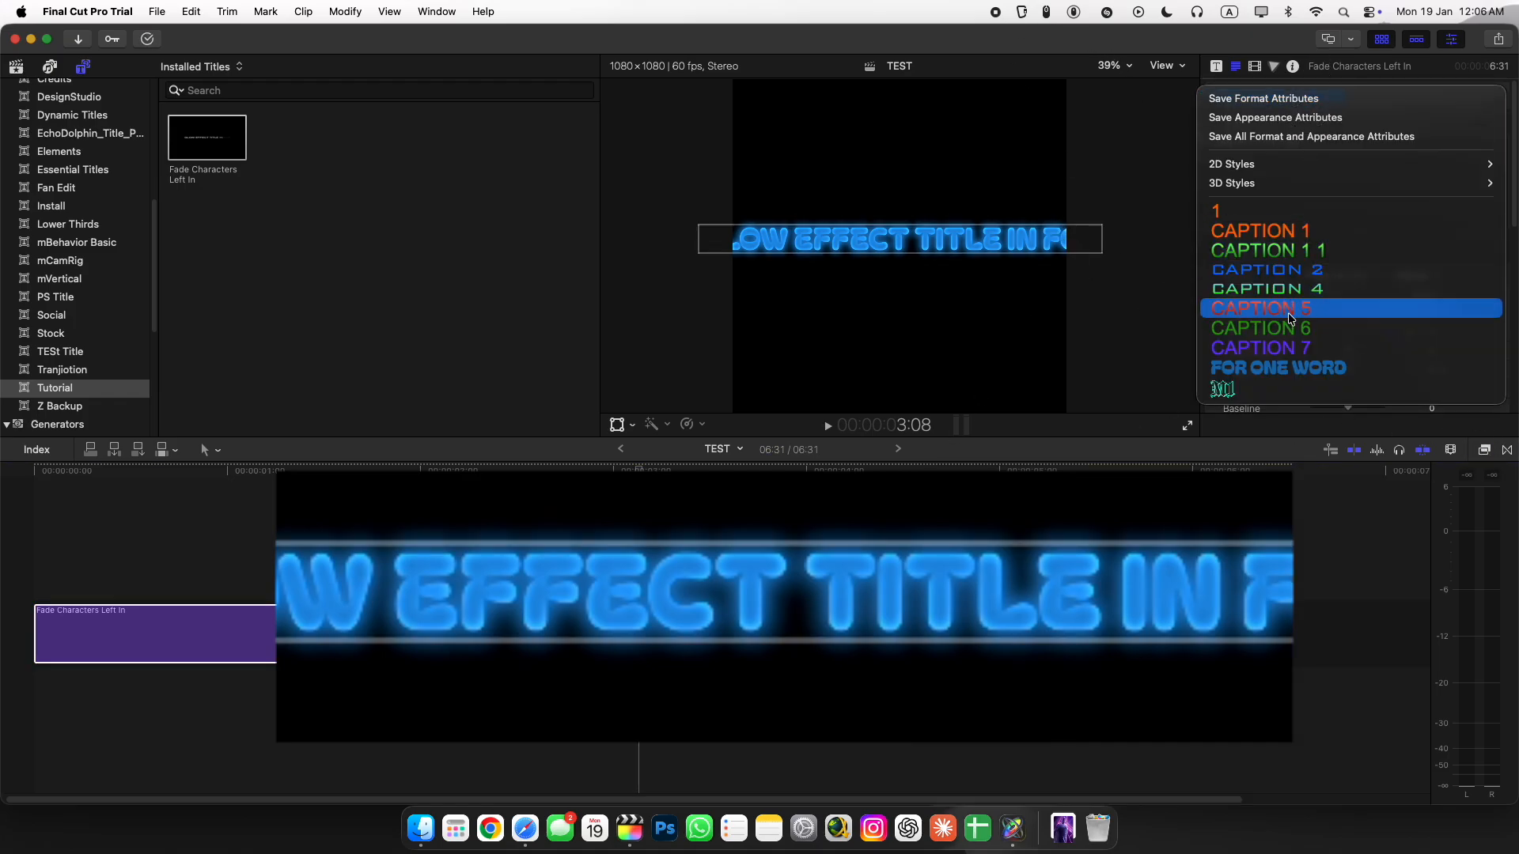
click(1289, 348)
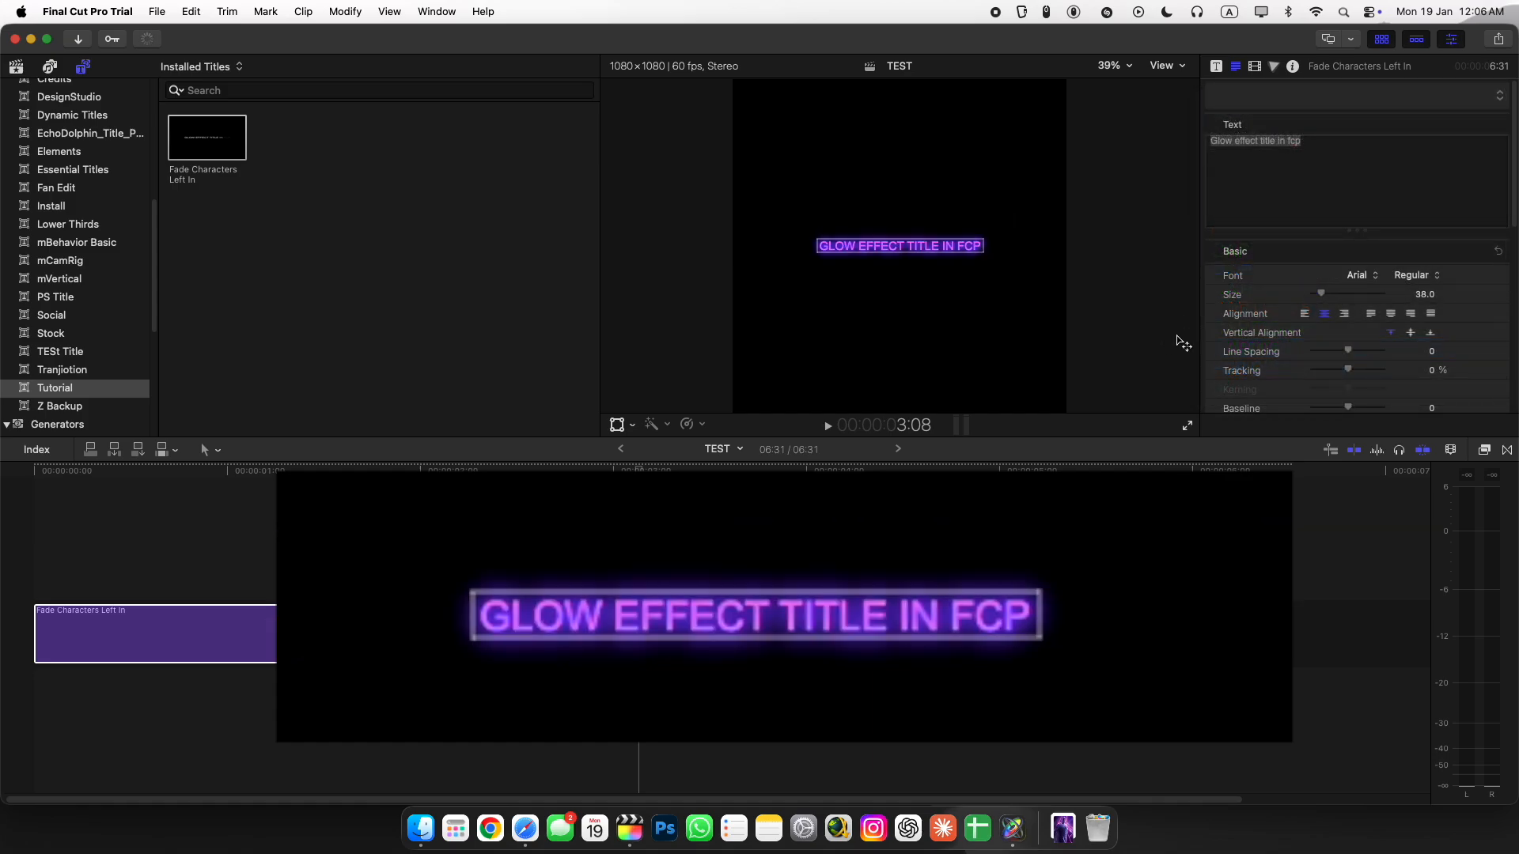